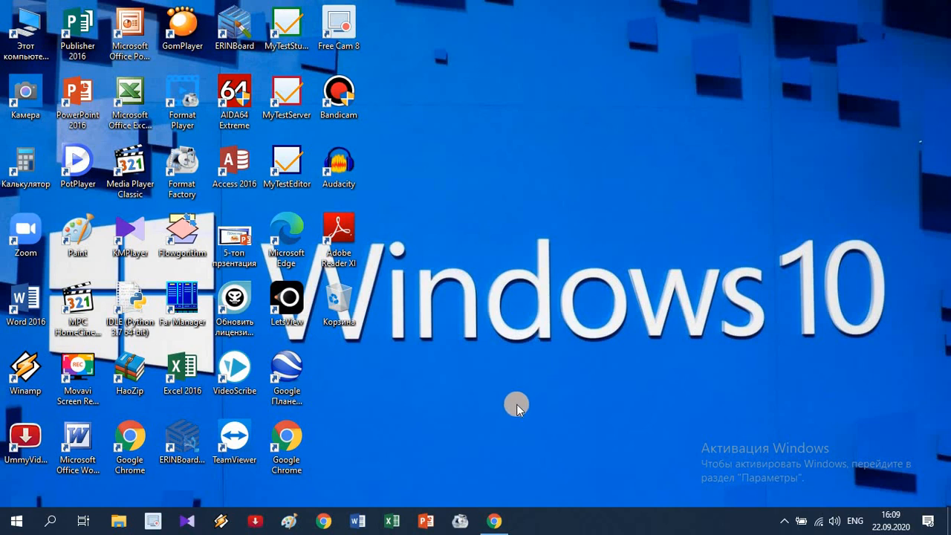
Step: Switch to Chrome, go to ahaslides.com and dismiss the offer to translate the page
click(495, 521)
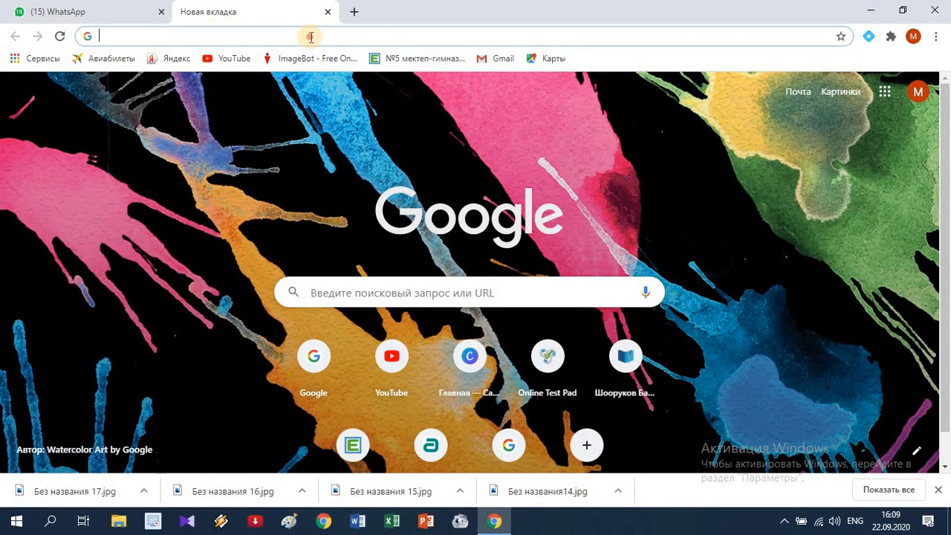
click(311, 37)
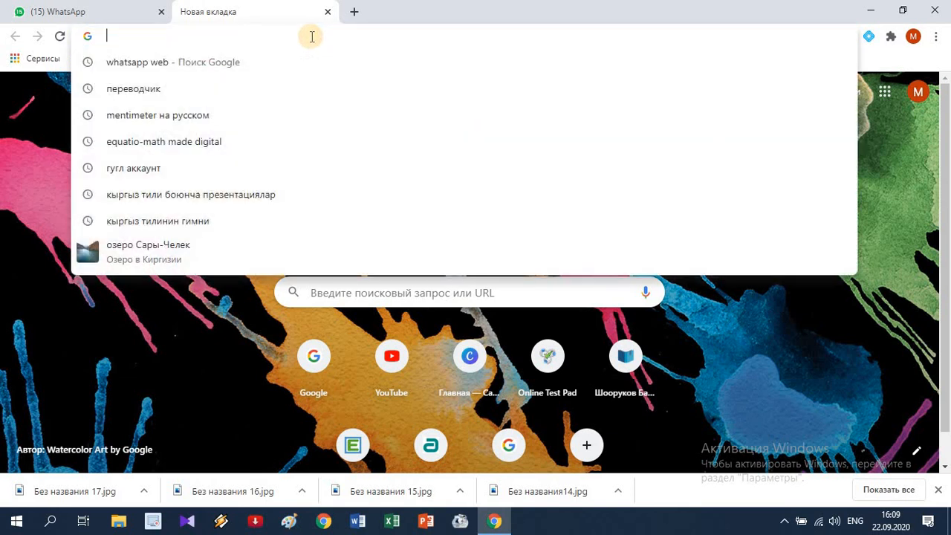
key(alt+shift)
text(ahaslides.com)
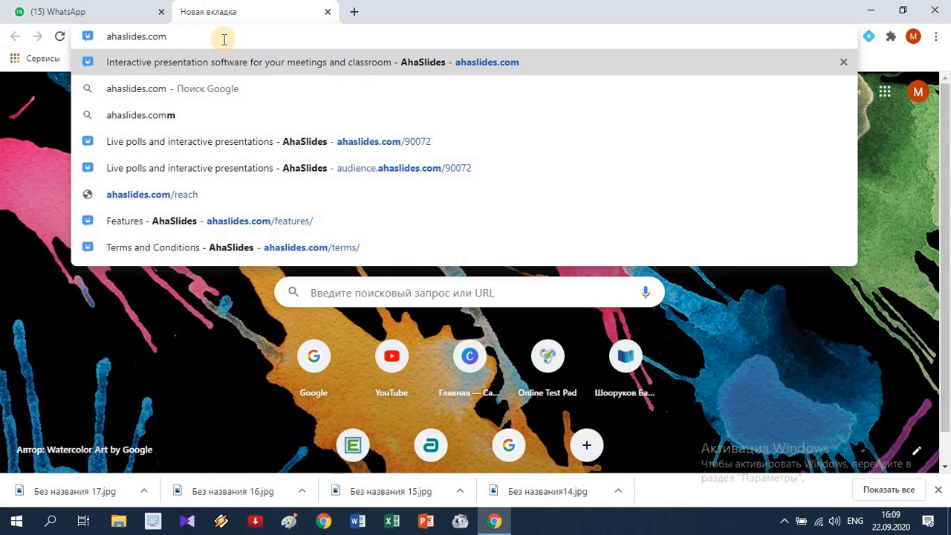
key(Return)
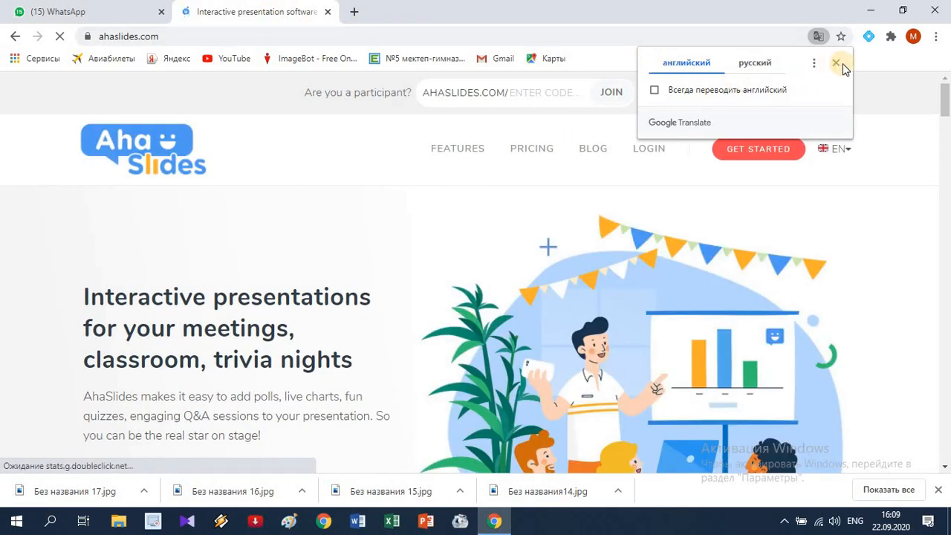
click(837, 64)
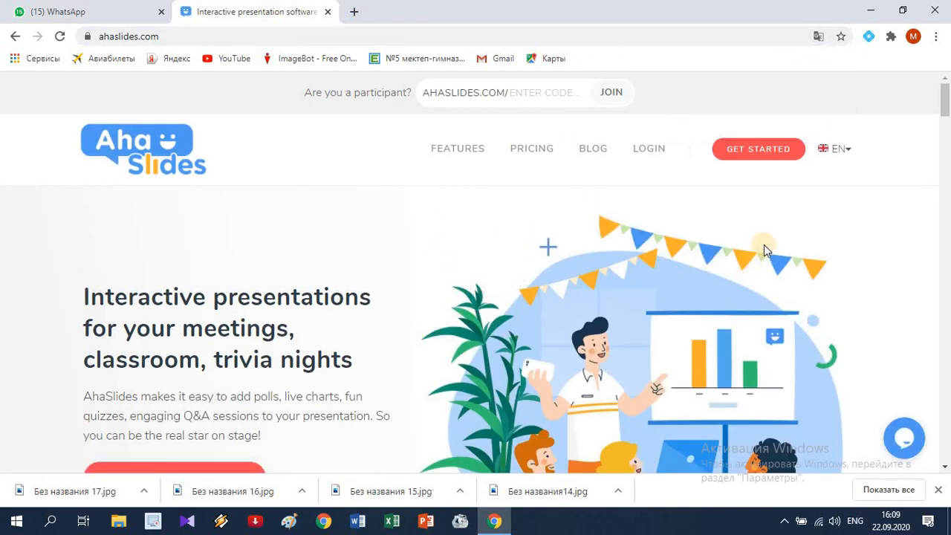
Step: Start registering a new AhaSlides account and enter the account holder's e-mail address
click(760, 153)
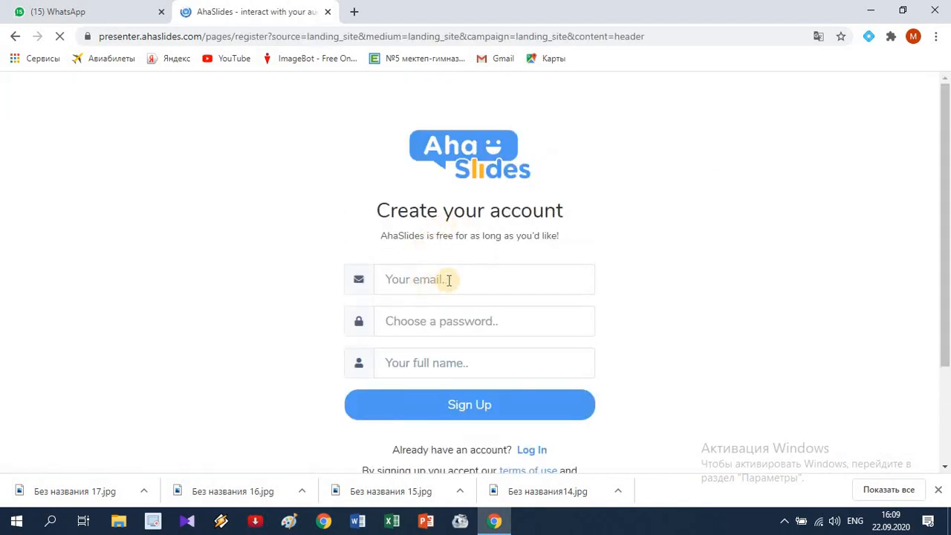
click(428, 280)
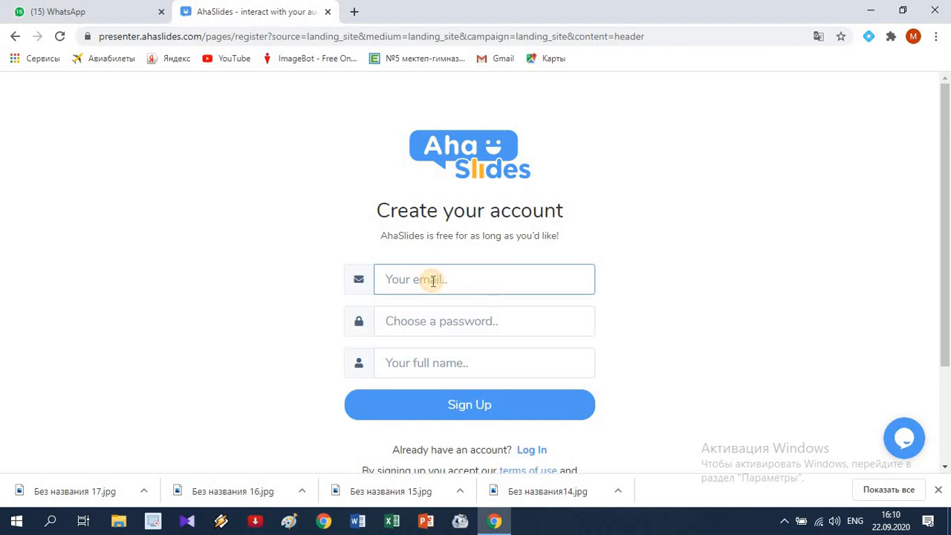
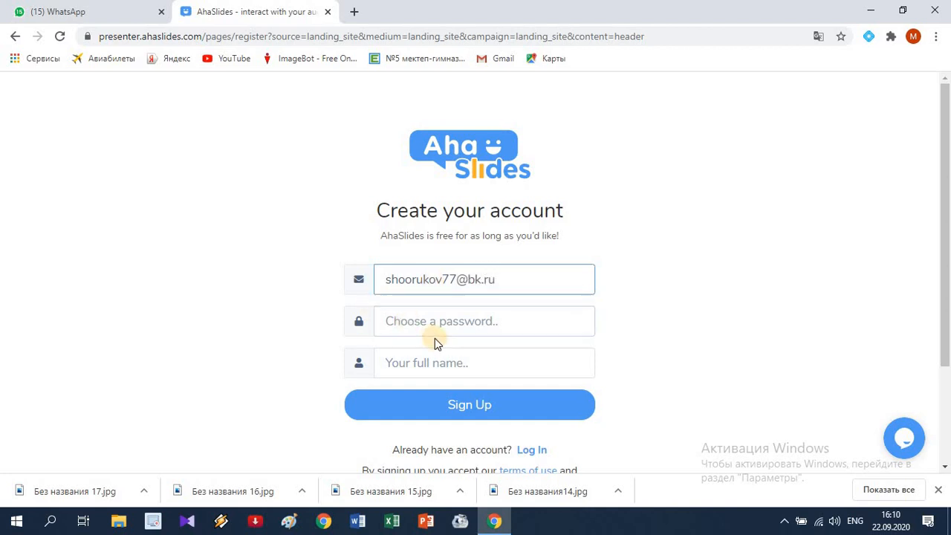
Step: Enter the account password in the registration form
click(444, 321)
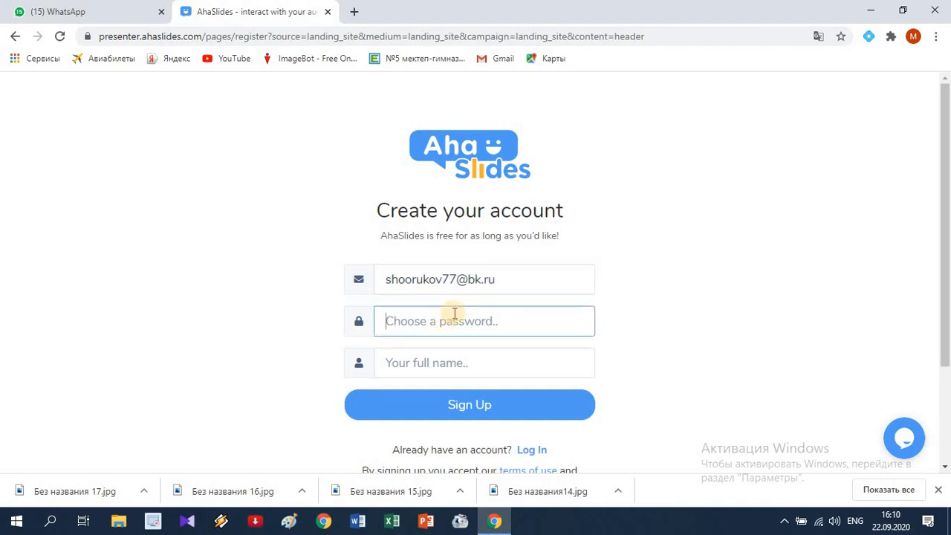
text(••••)
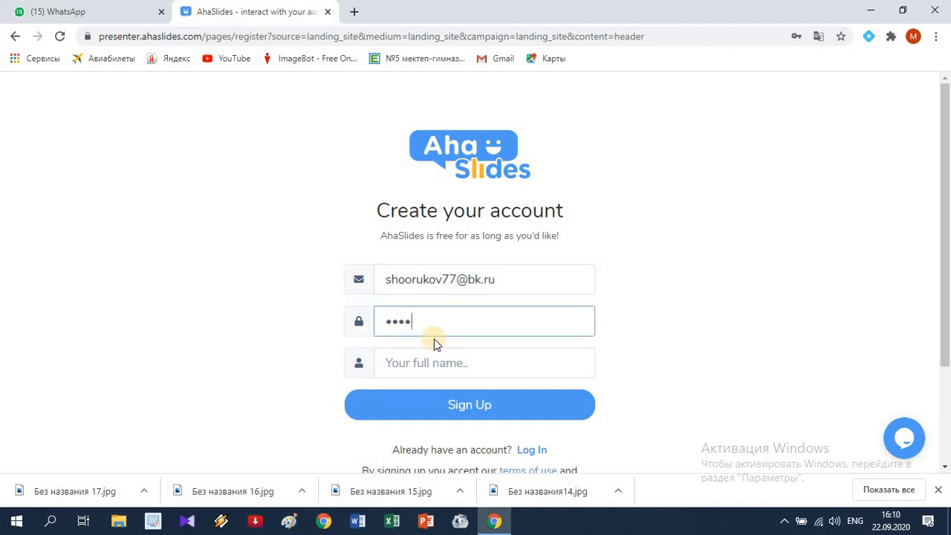
text(••••••••••••••••)
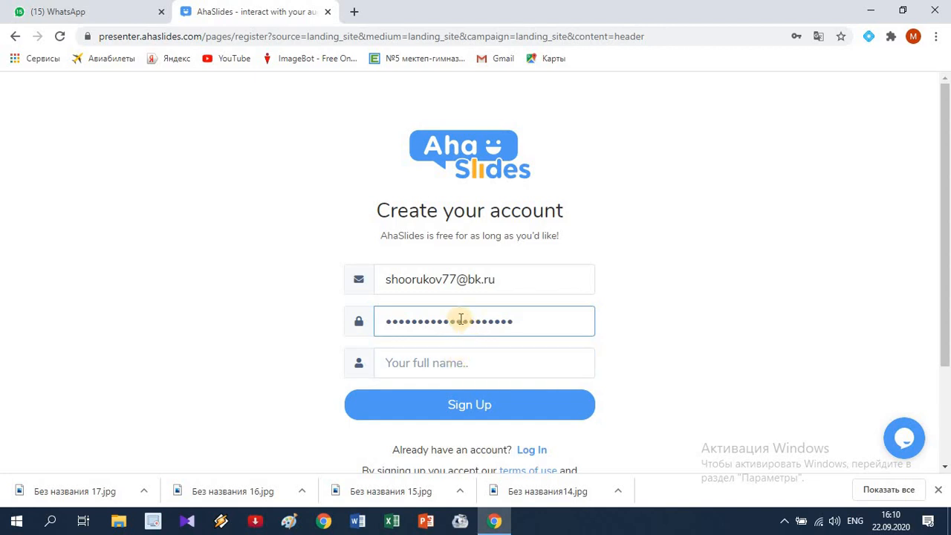
Step: Fill in the account holder's name and submit the registration
click(456, 363)
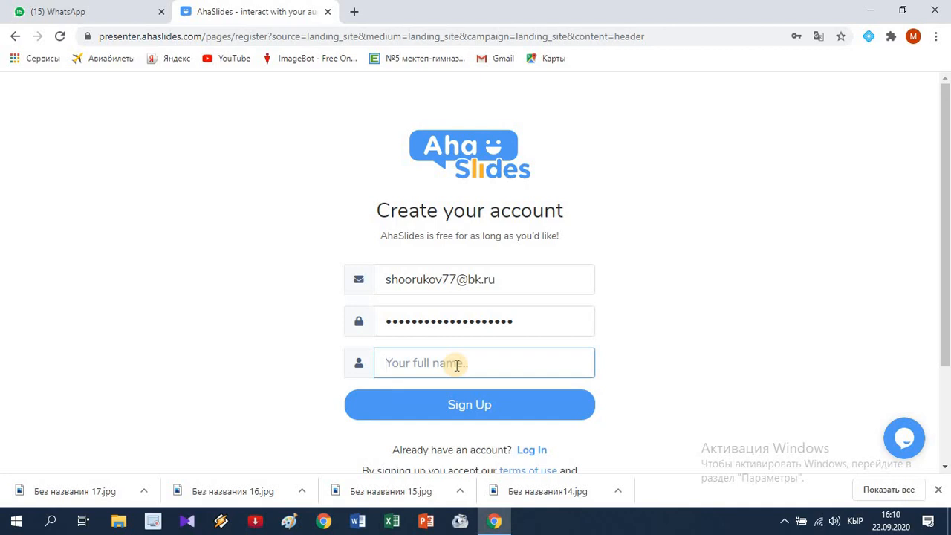
text(Бакыт)
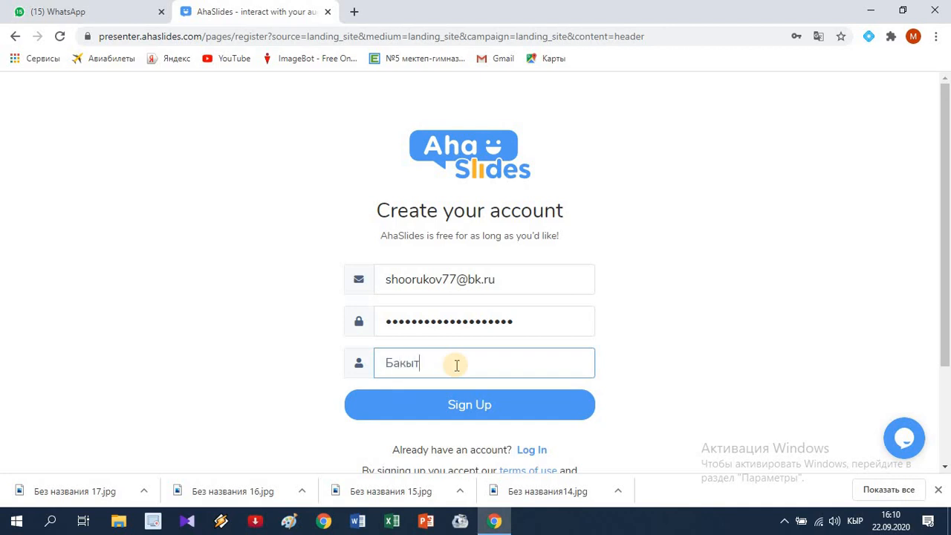
click(489, 411)
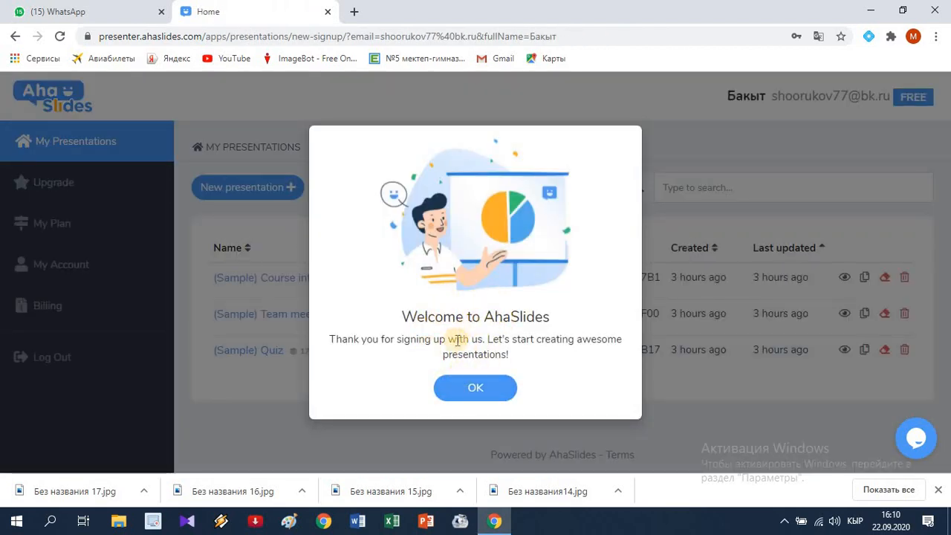
Step: Dismiss the welcome message and translate the presentations page from English into Russian
click(484, 389)
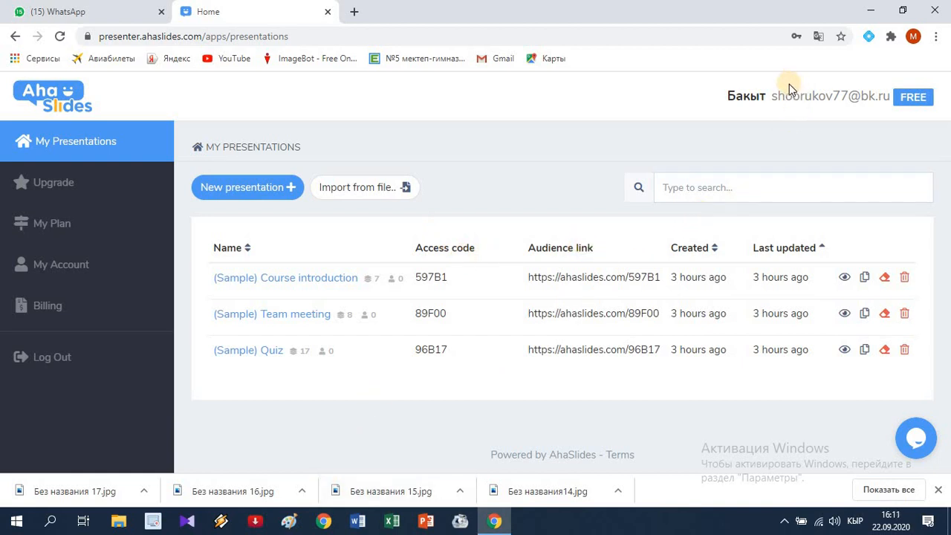
click(818, 37)
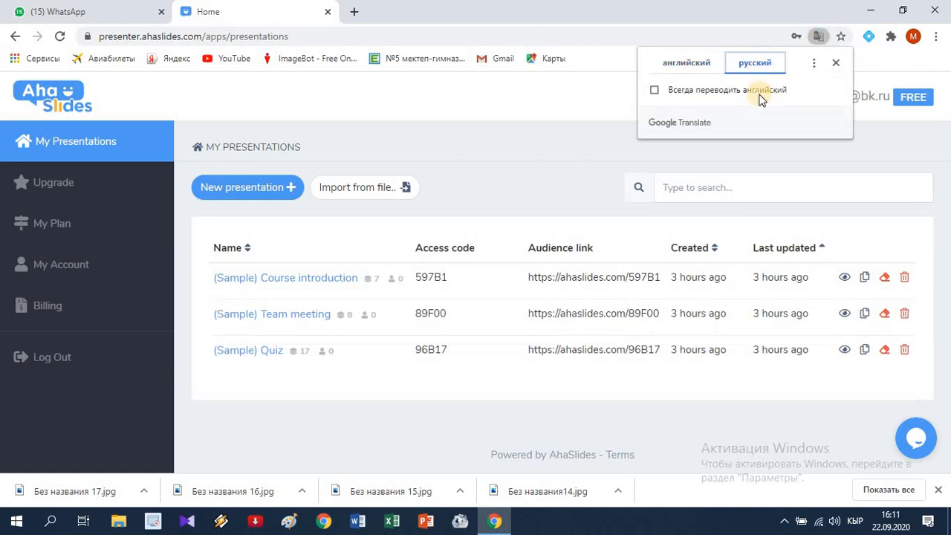
click(838, 64)
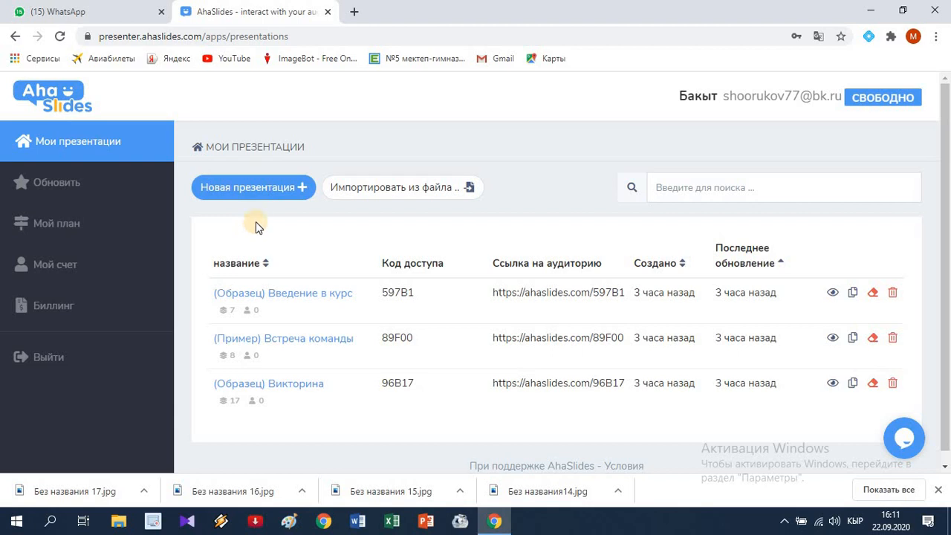
Step: Create a new presentation named "Матемтика", leaving the optional access code blank
click(265, 190)
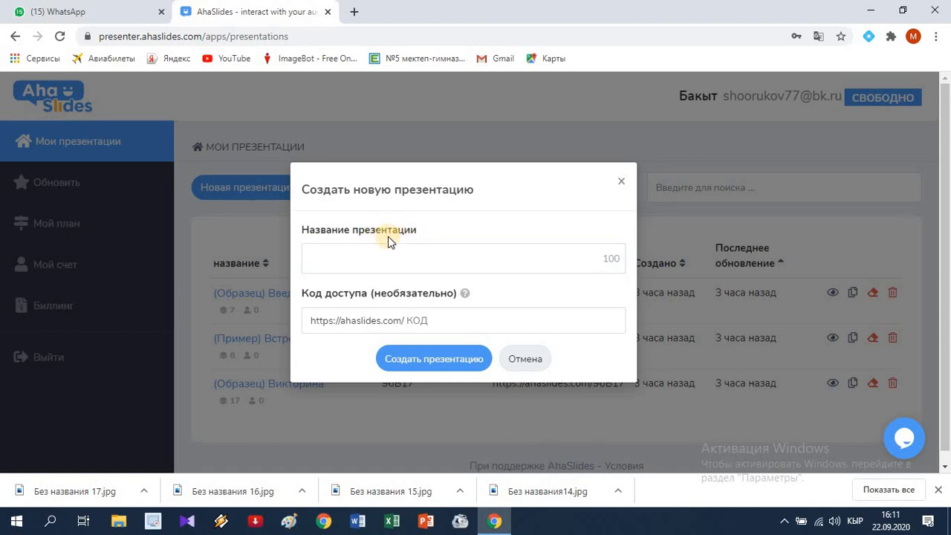
click(368, 254)
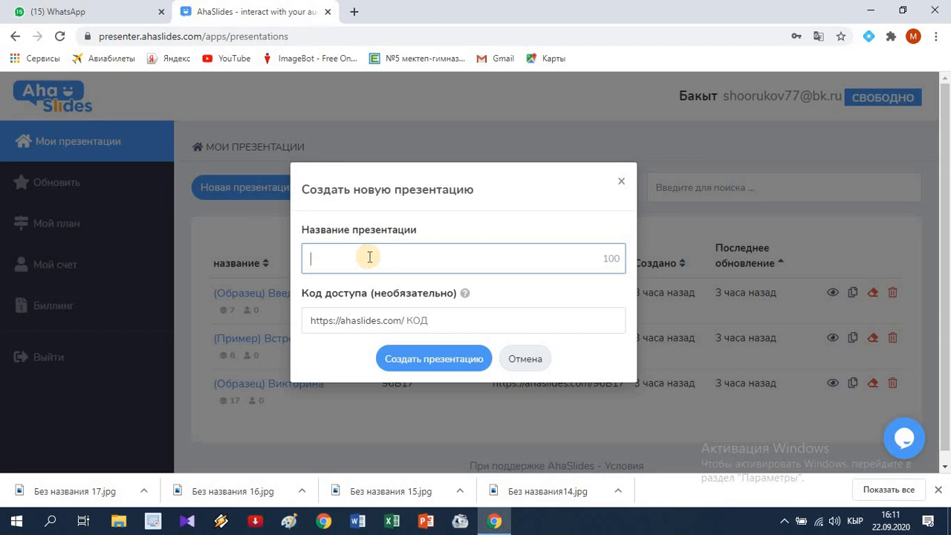
text(Ma)
text(темтика)
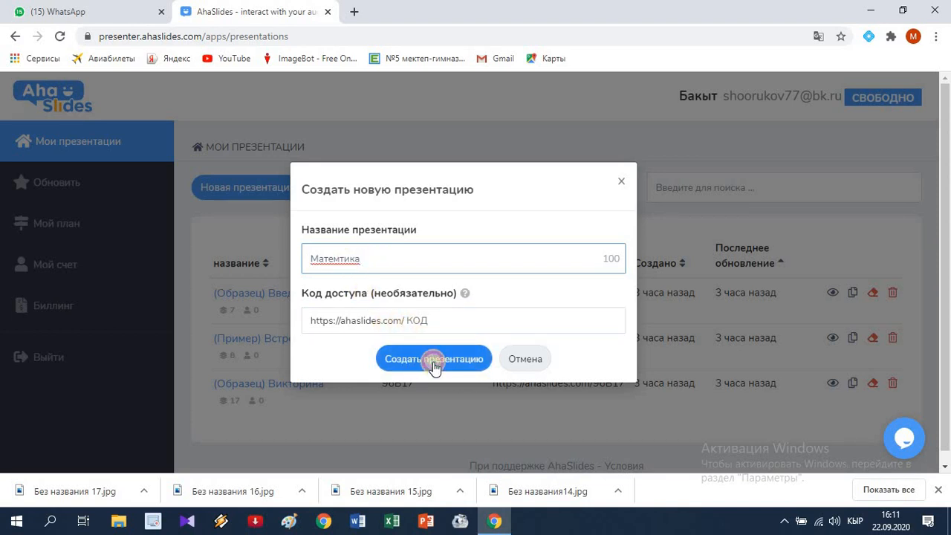
click(437, 363)
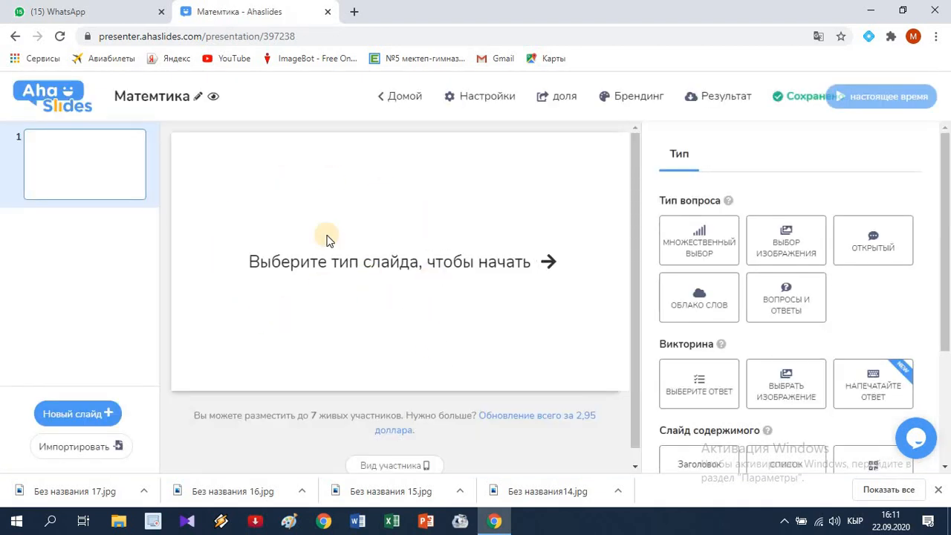
Step: Make the first slide a multiple-choice question with the question text "5-7=?"
mouse_move(84, 145)
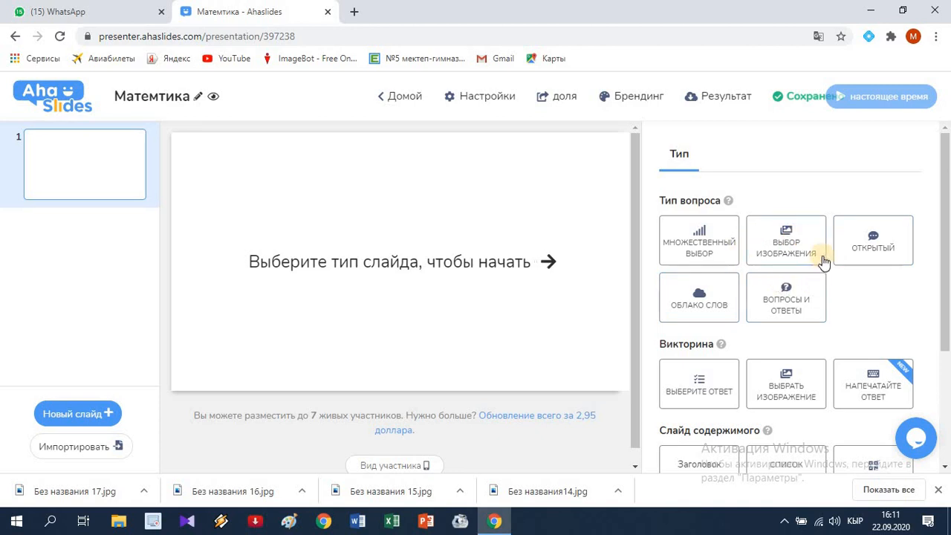
click(696, 255)
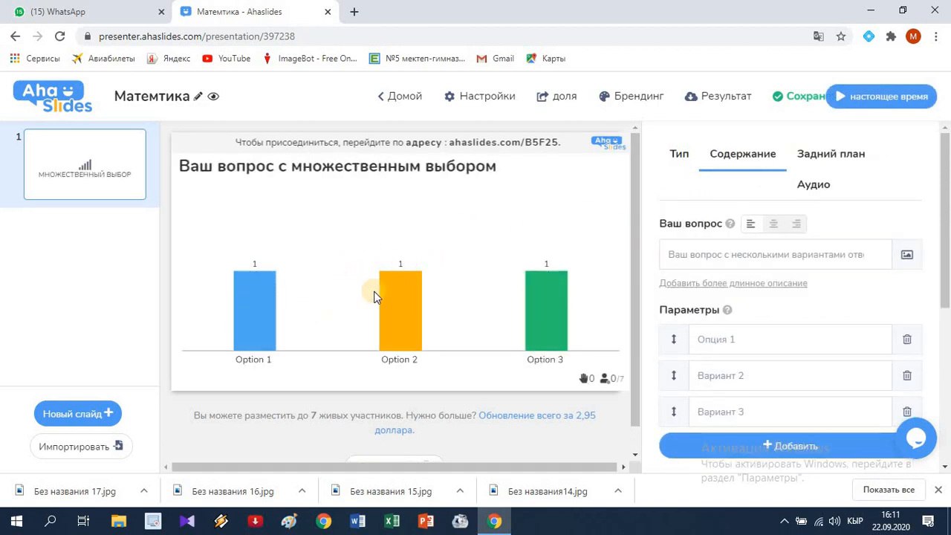
click(700, 255)
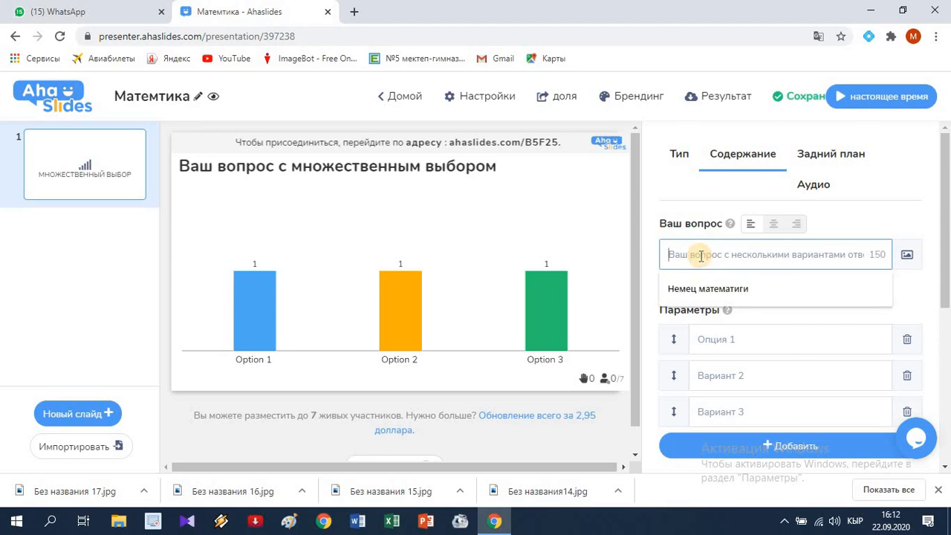
text(5-7)
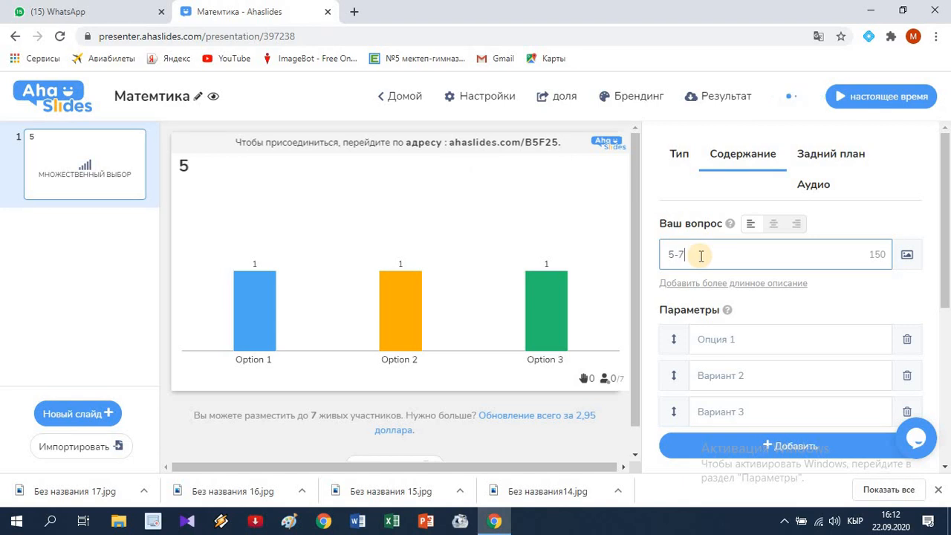
text(=?)
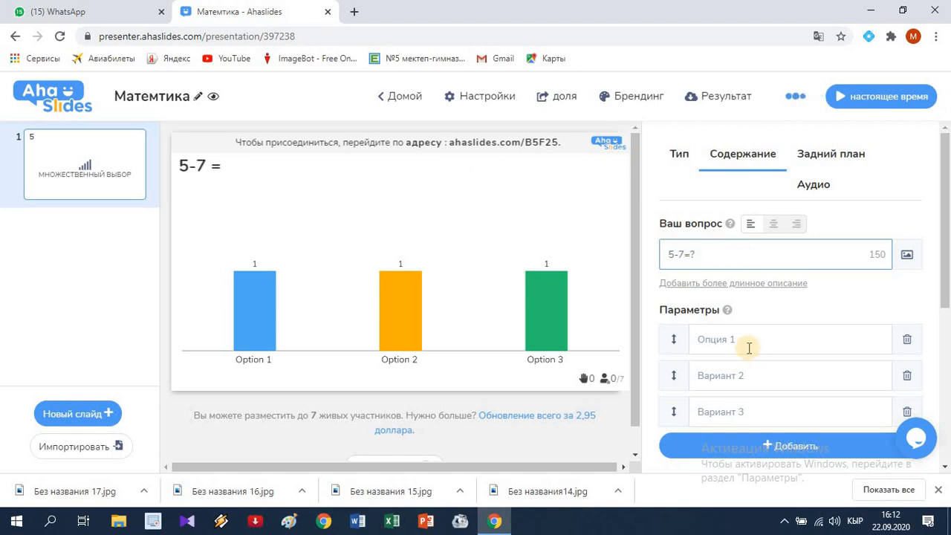
Step: Fill in the first three answer options of the question with 2, -2 and 12
click(746, 344)
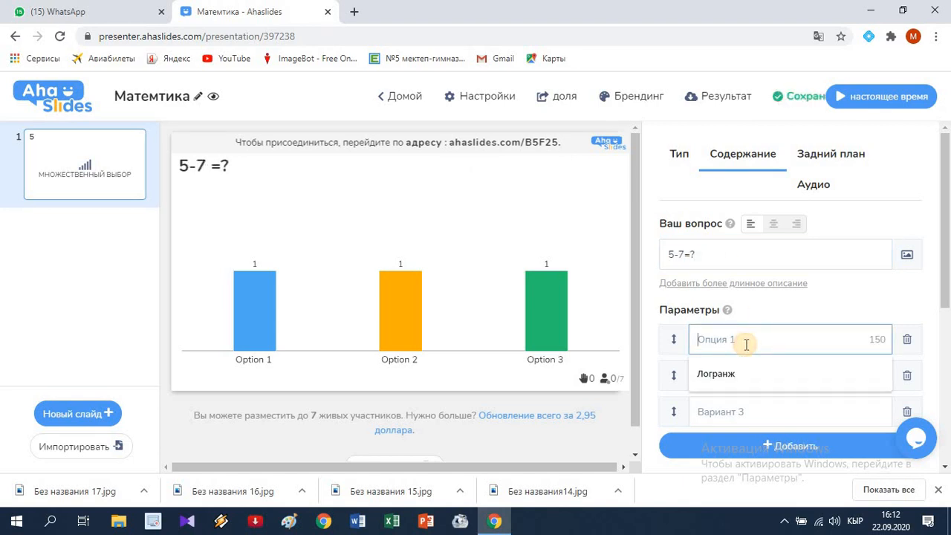
text(2)
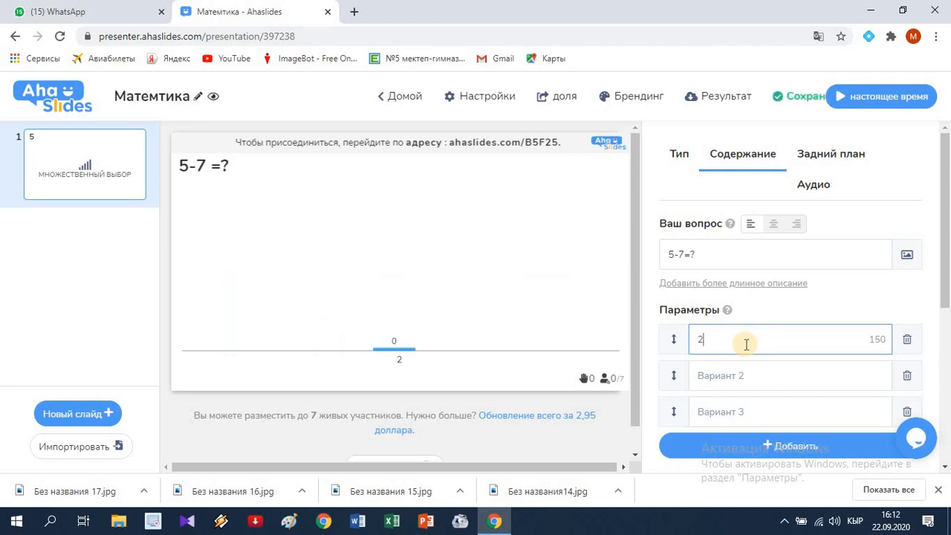
click(743, 379)
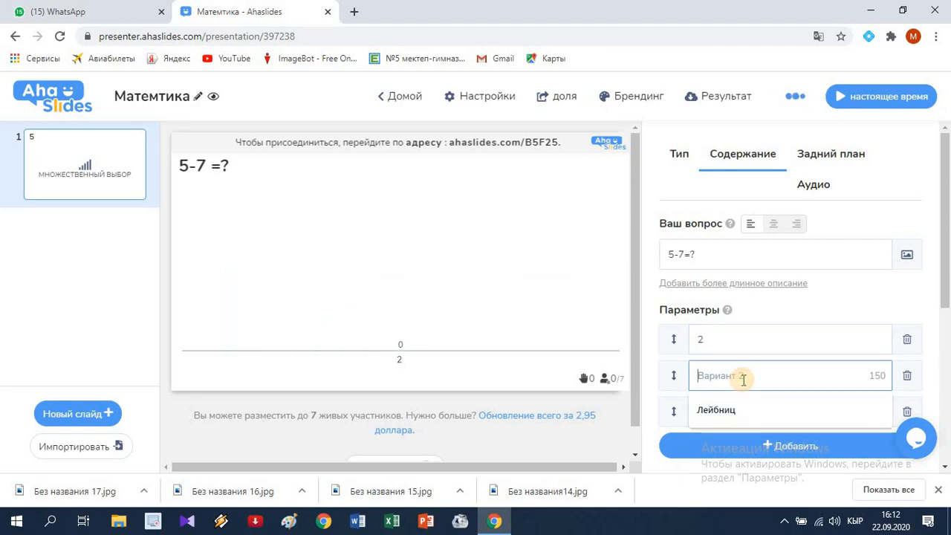
text(-2)
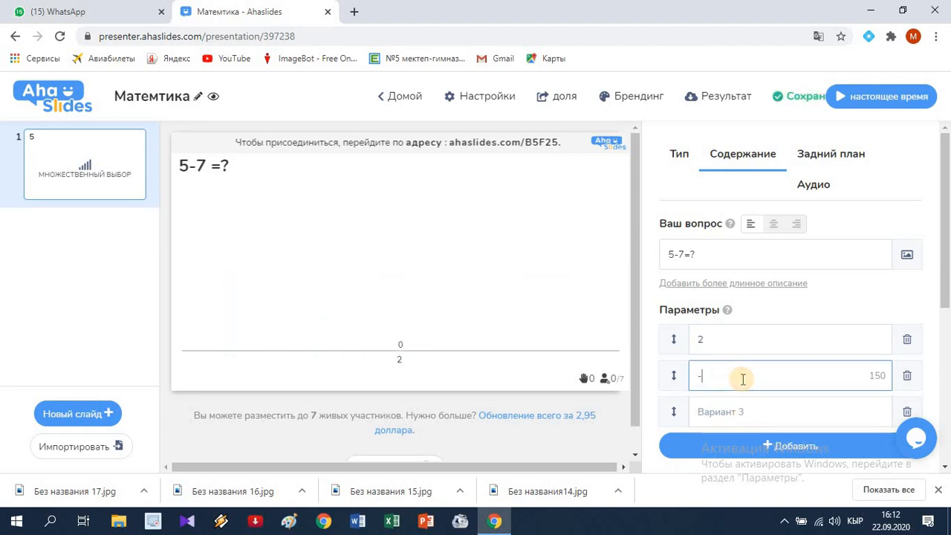
click(746, 414)
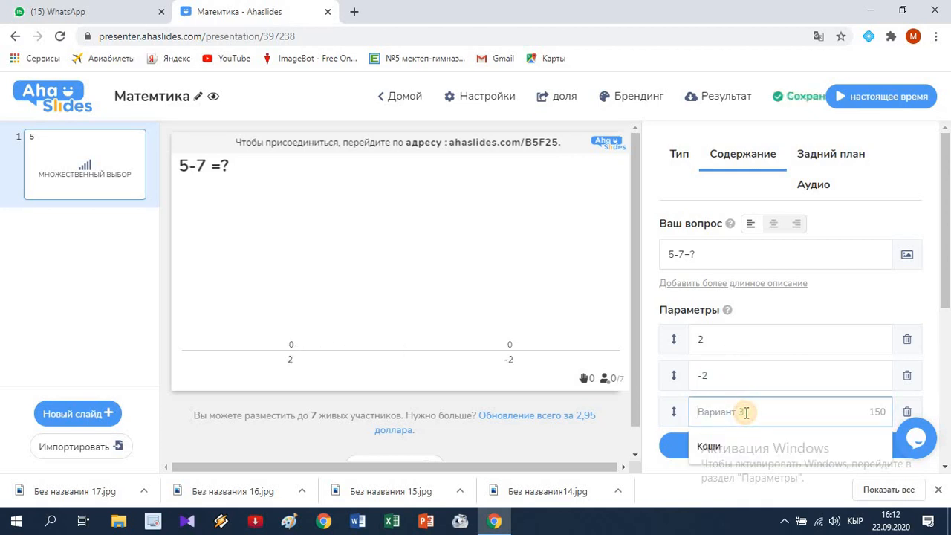
text(12)
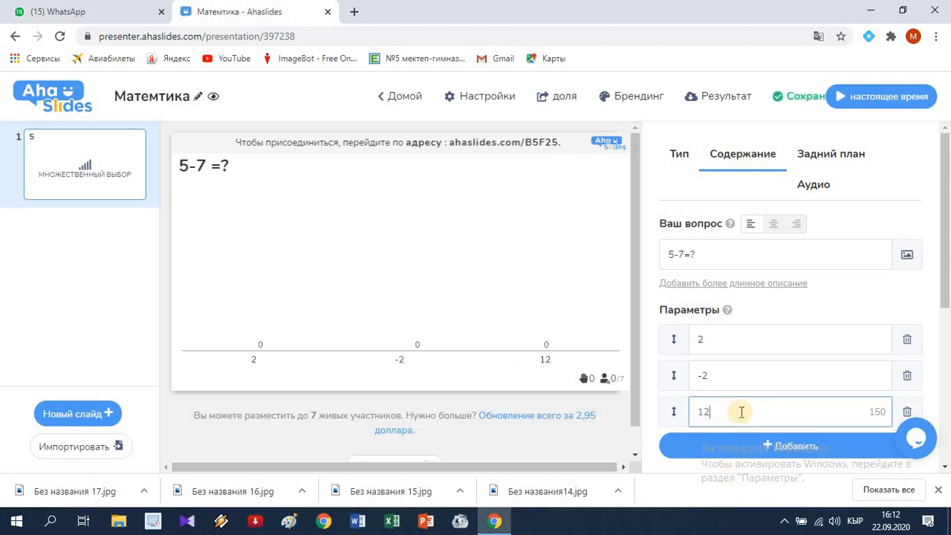
Step: Add a fourth answer option to the question and fill it in with -12
scroll(745, 413, down, 1)
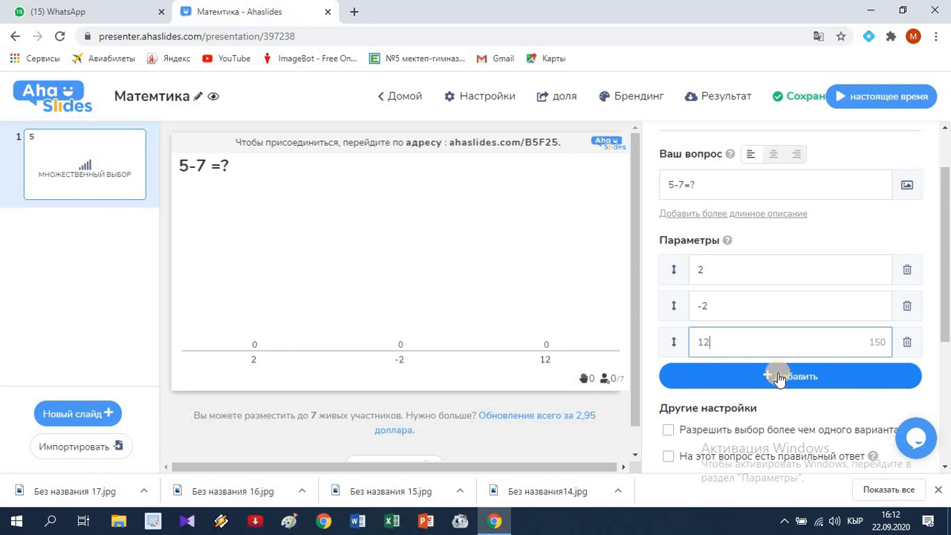
click(779, 377)
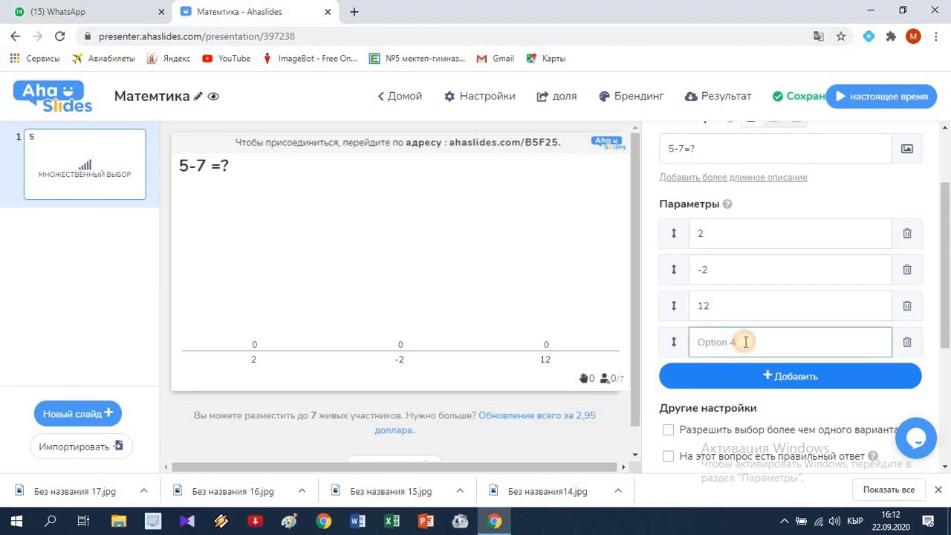
click(744, 341)
text(-12)
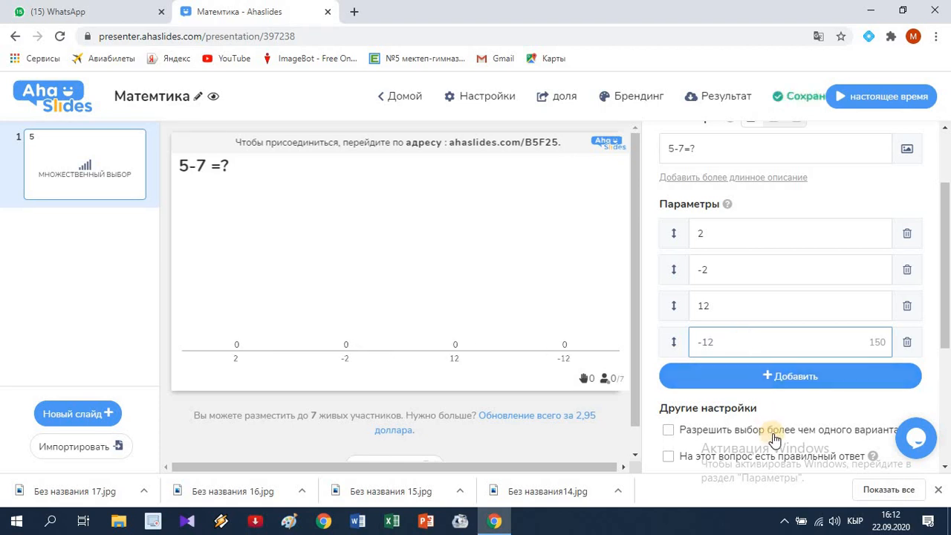
Step: Specify that the question has a correct answer and mark the option -2 as correct
scroll(762, 465, down, 1)
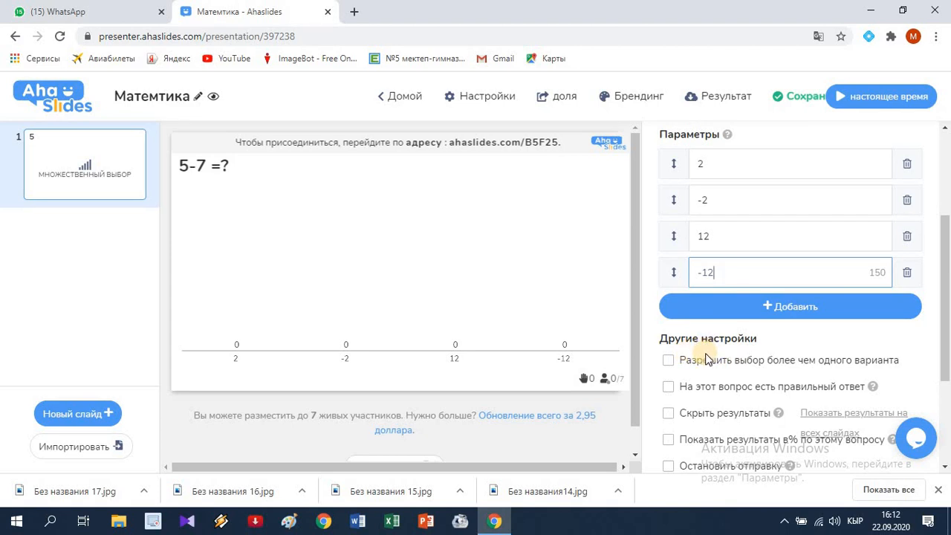
scroll(706, 360, down, 1)
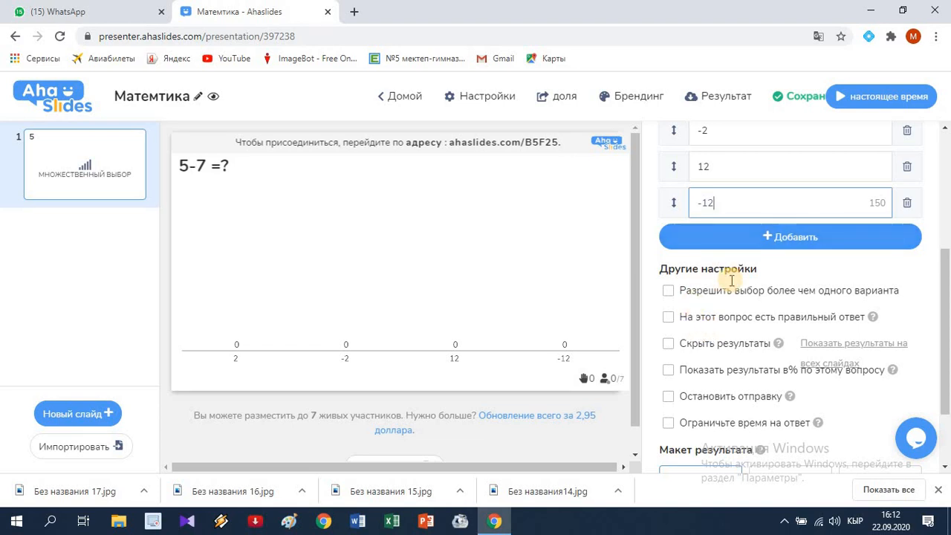
scroll(731, 282, up, 2)
scroll(691, 408, down, 1)
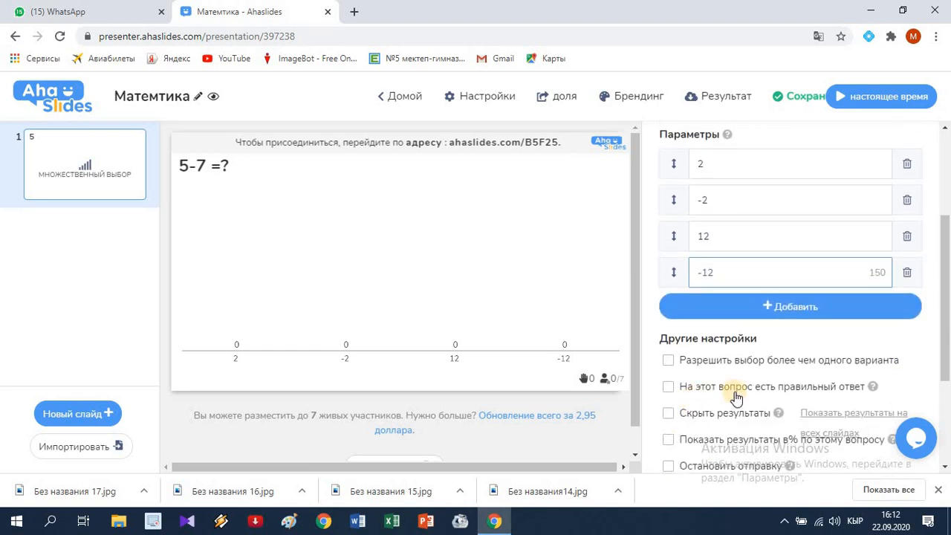
click(669, 387)
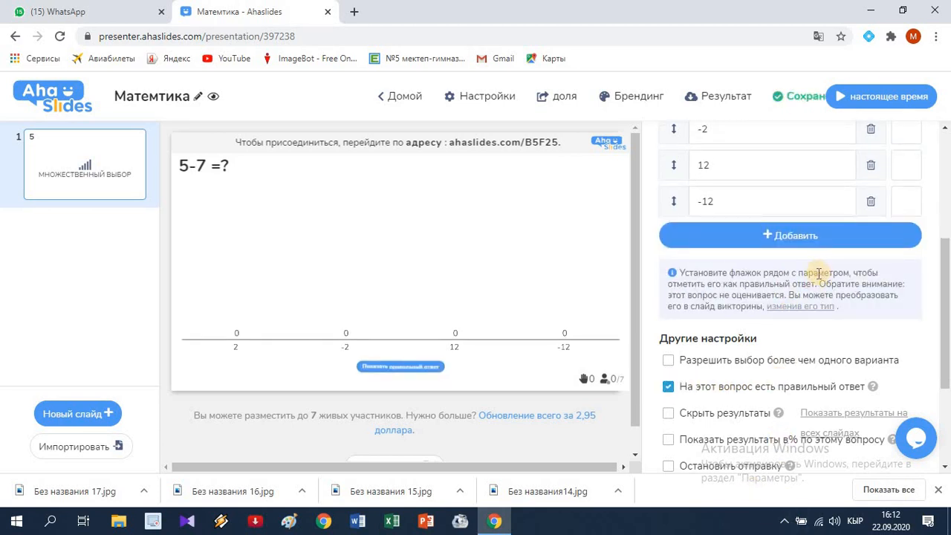
scroll(819, 273, up, 2)
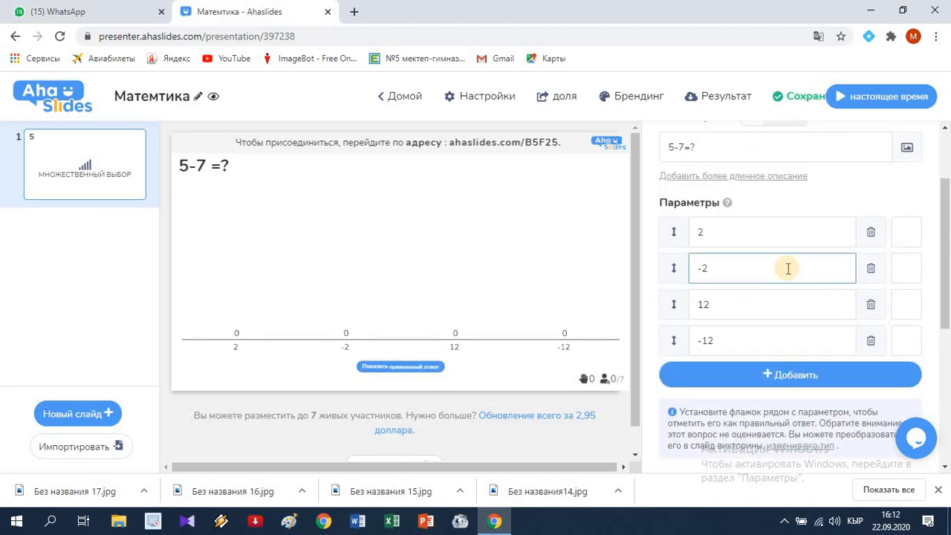
click(895, 273)
click(900, 272)
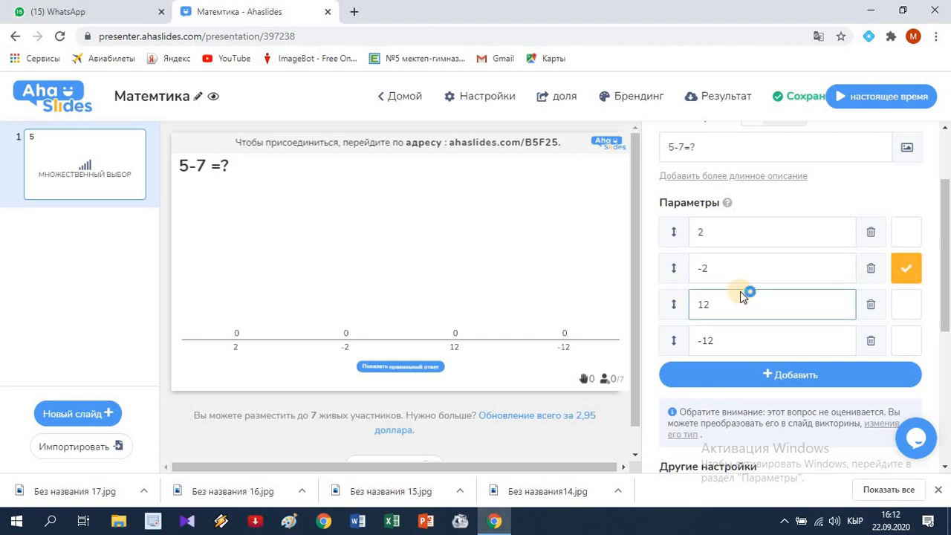
Step: Show this question's results as percentages and limit the answering time to 20 seconds
scroll(740, 292, down, 4)
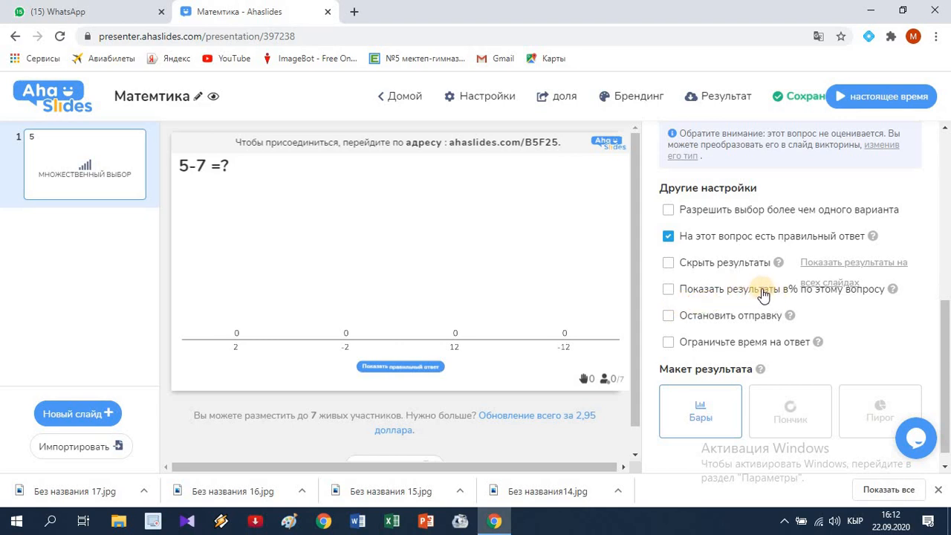
click(667, 291)
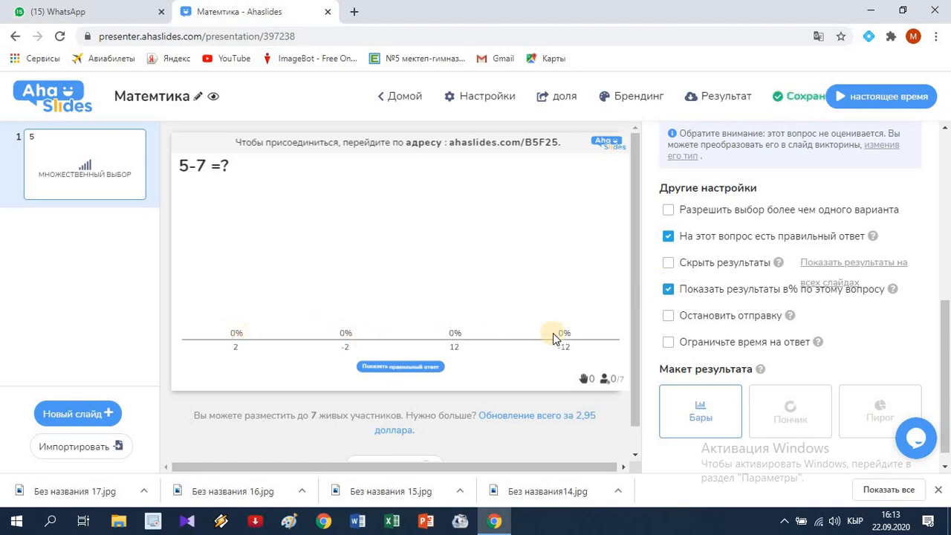
click(669, 344)
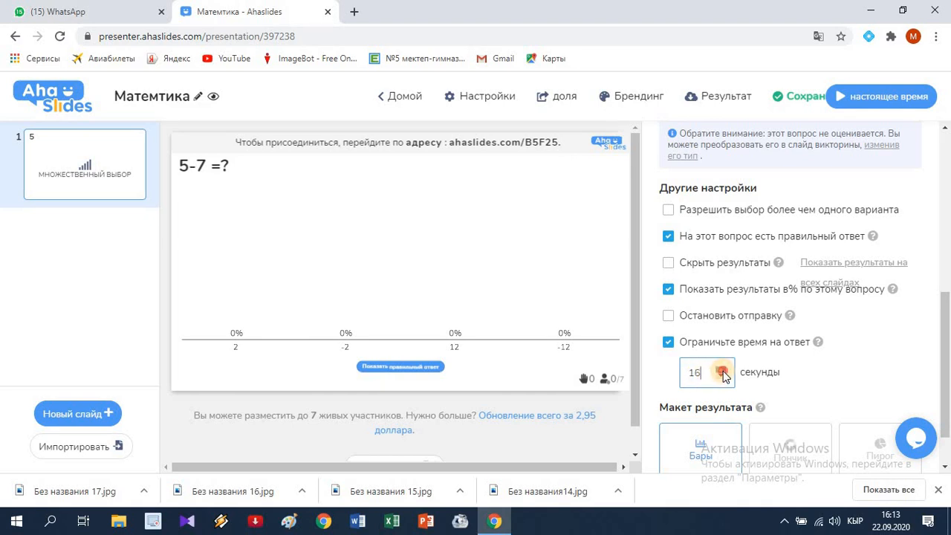
click(722, 370)
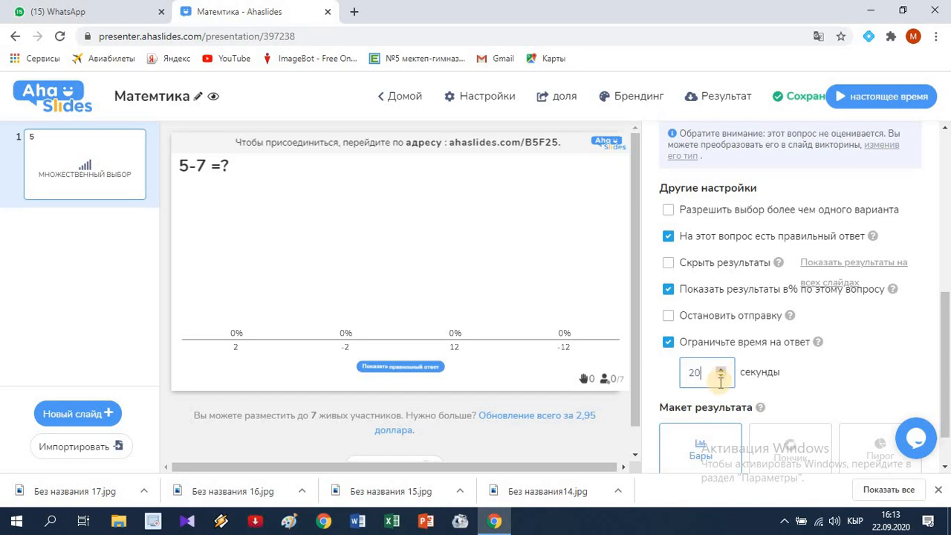
scroll(719, 387, down, 2)
scroll(729, 392, up, 1)
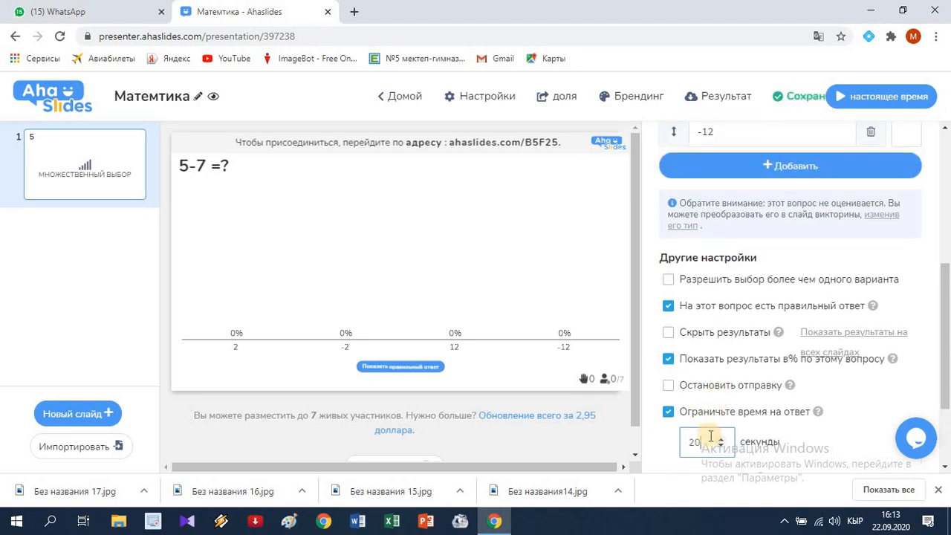
Step: Try the donut and pie result layouts and return the question to the bar layout
scroll(816, 438, down, 2)
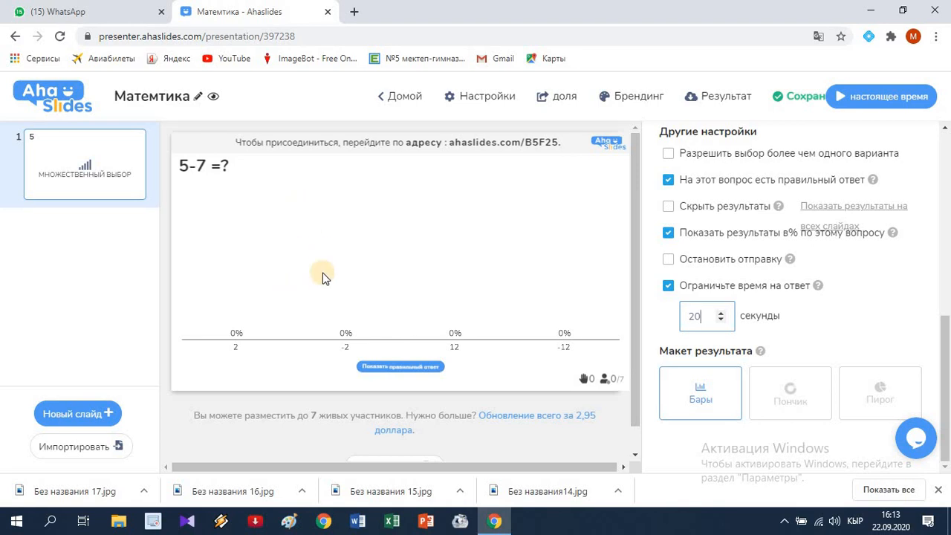
click(794, 405)
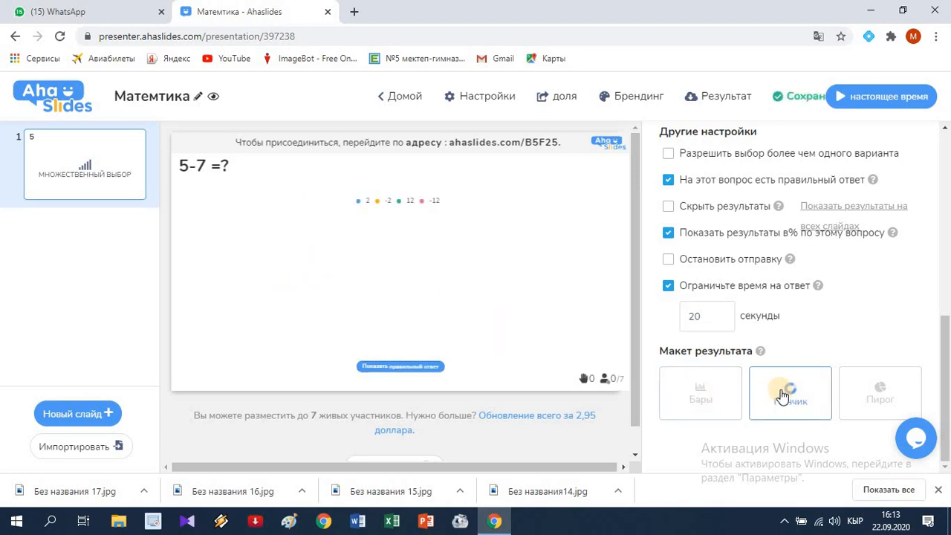
click(880, 392)
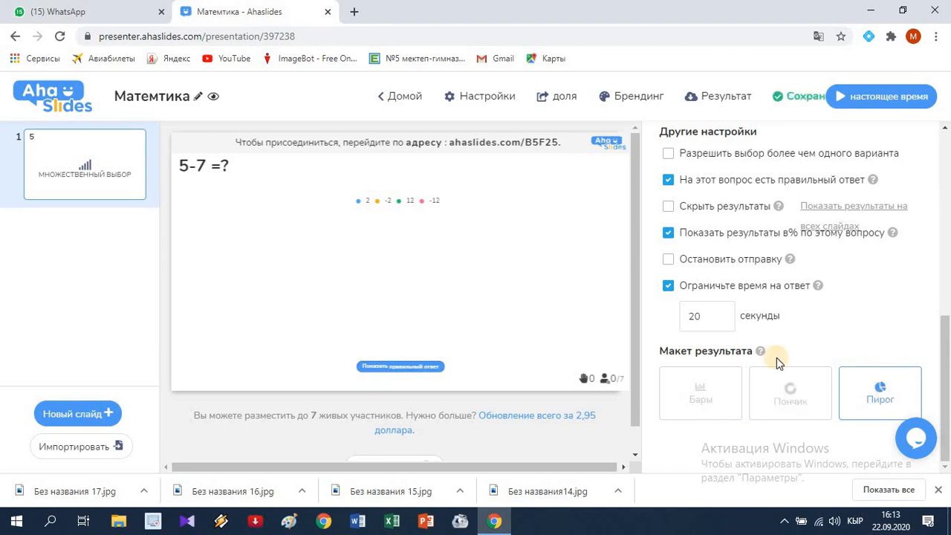
click(706, 394)
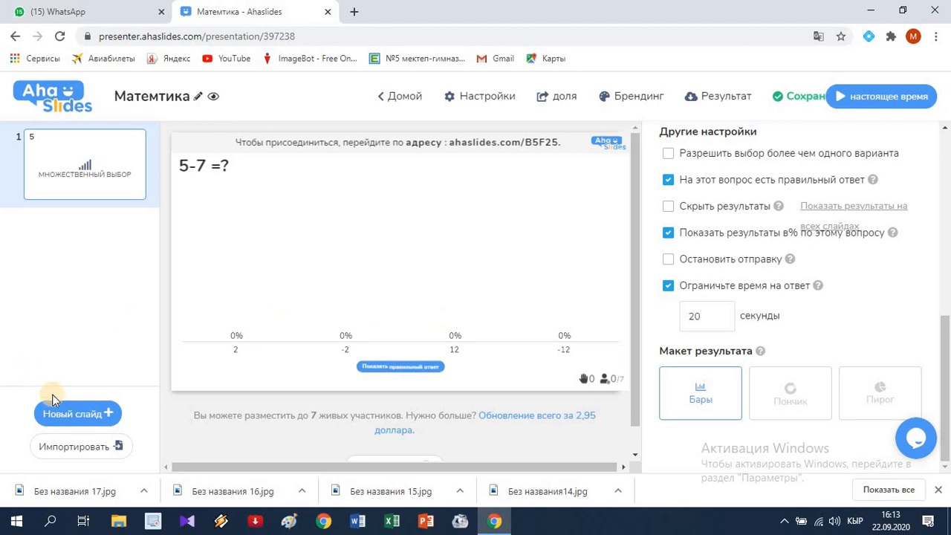
Step: Add a second slide to the presentation and make it an image-choice question
click(67, 418)
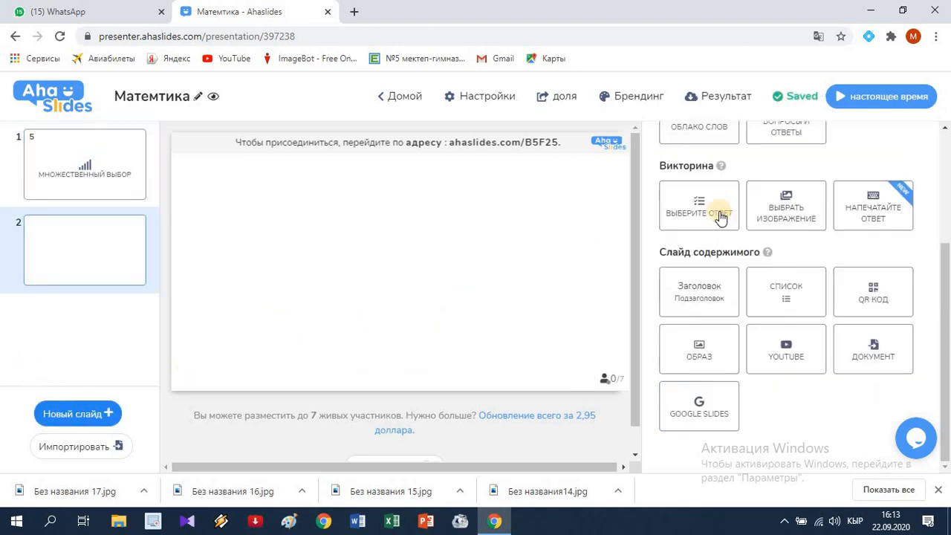
scroll(833, 197, up, 3)
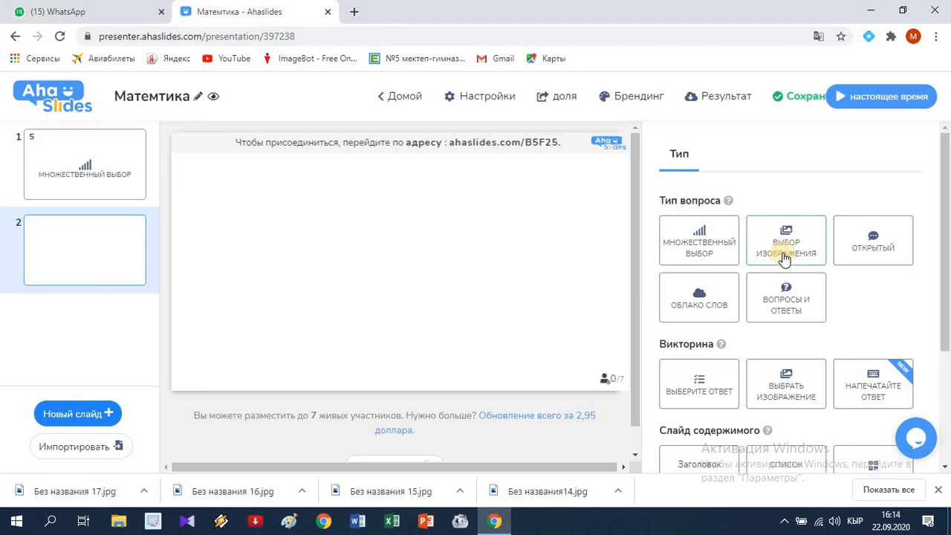
click(784, 256)
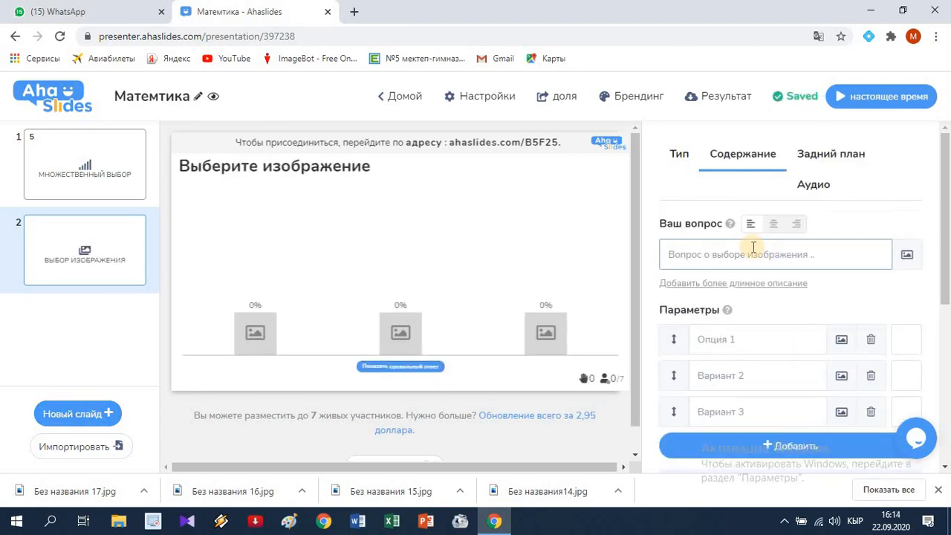
Step: Set the image-choice question text to "Интеграл белгисин кайсы математик киргизген?"
click(710, 252)
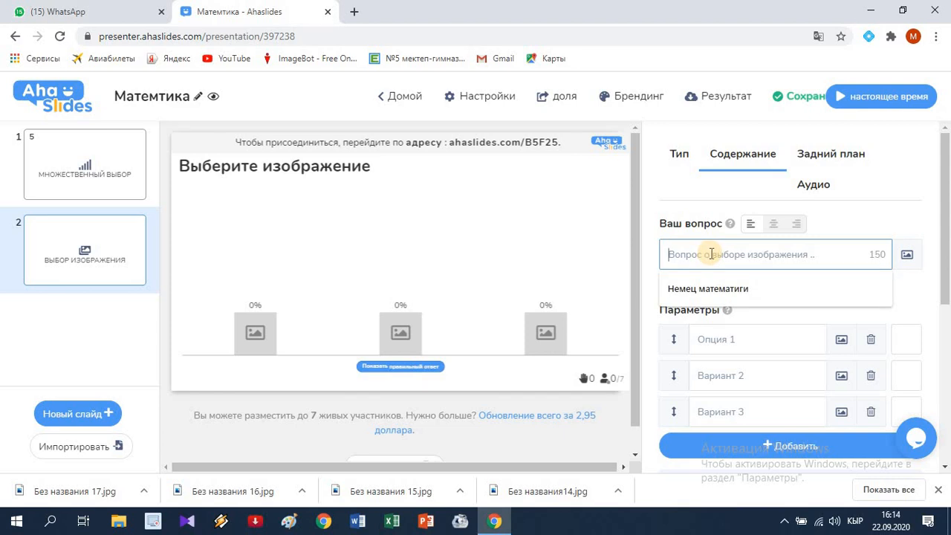
text(Интеграл белгисин кайс)
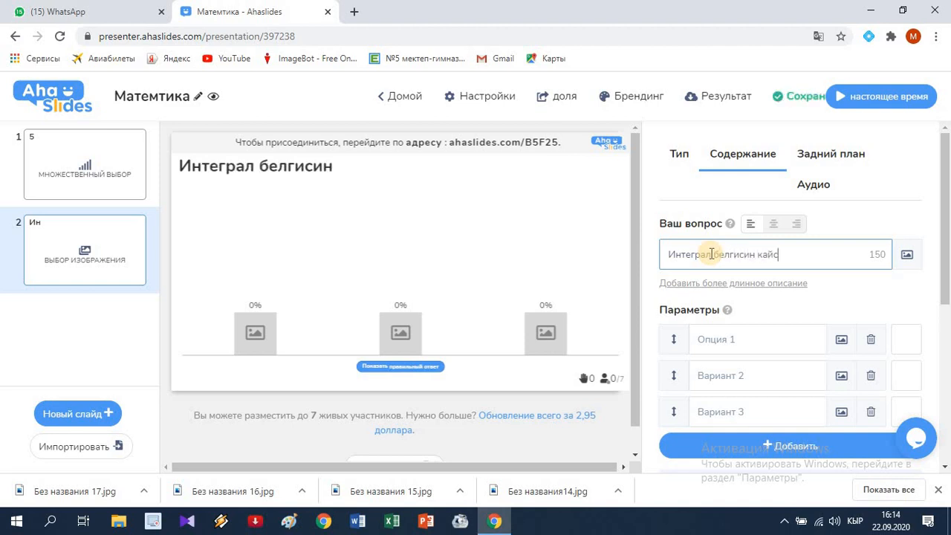
text(о)
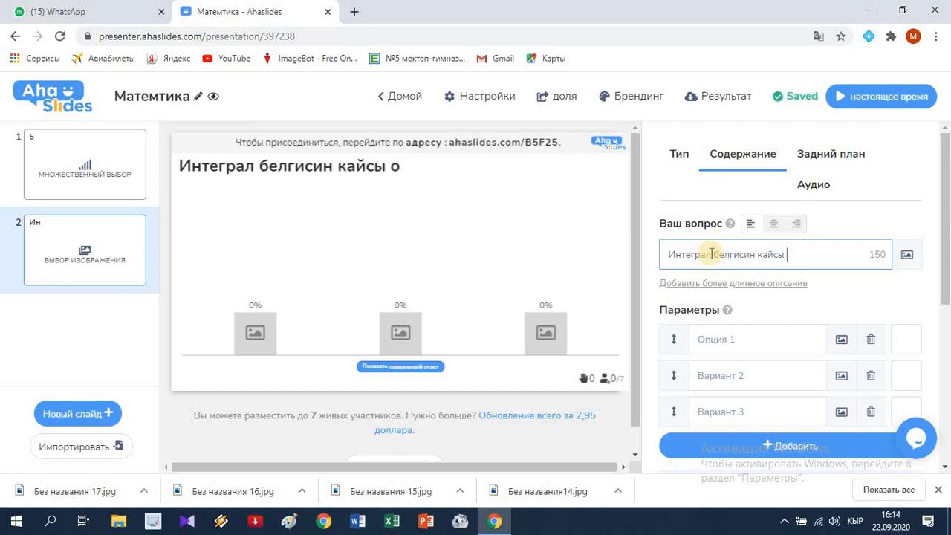
text(ати)
key(BackSpace)
text(ематик )
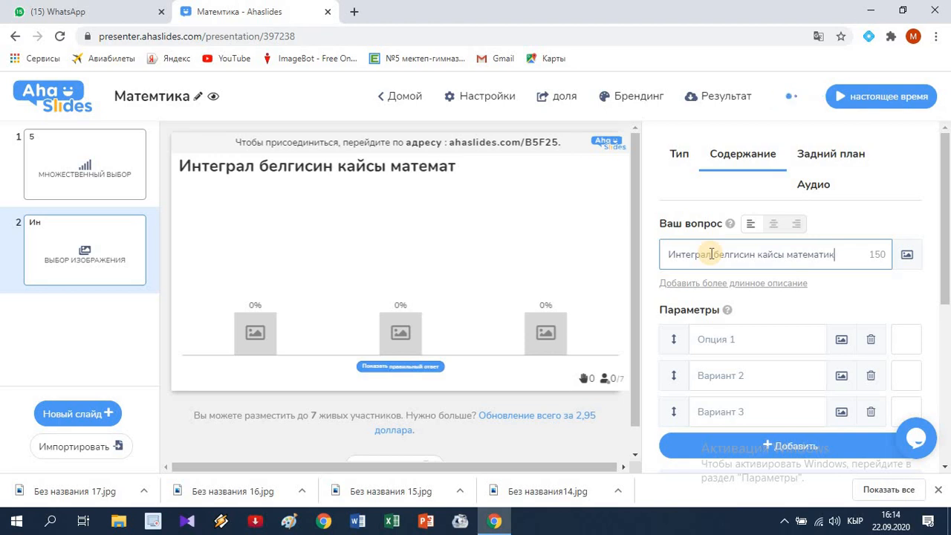
text(кирги)
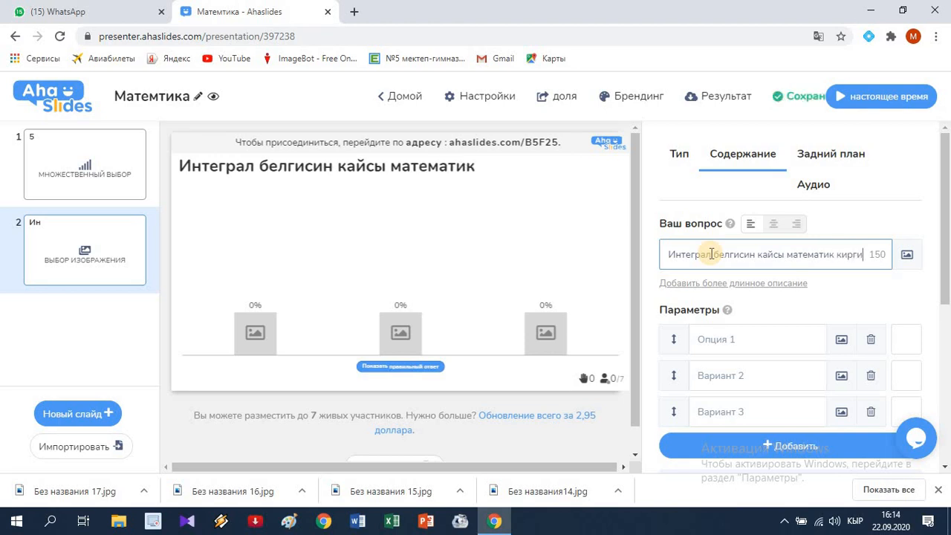
text(зген)
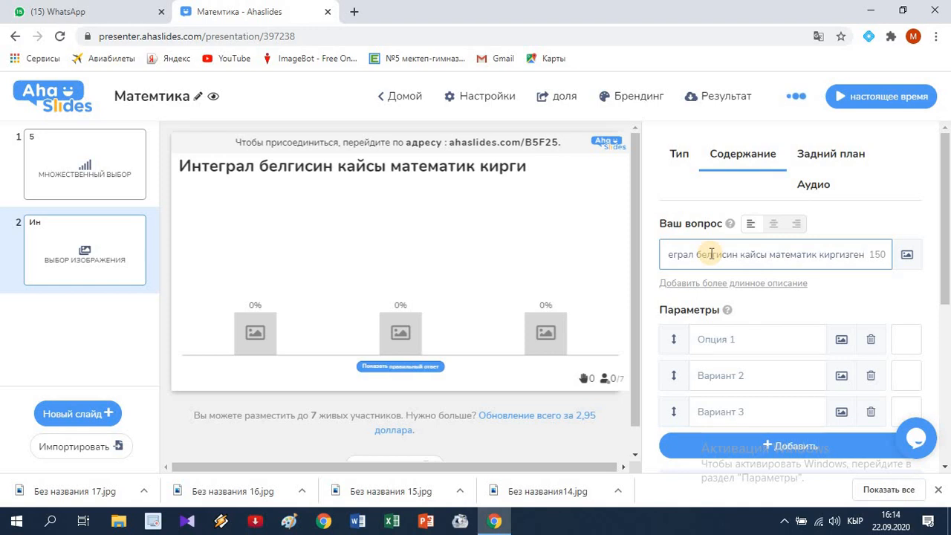
text(?)
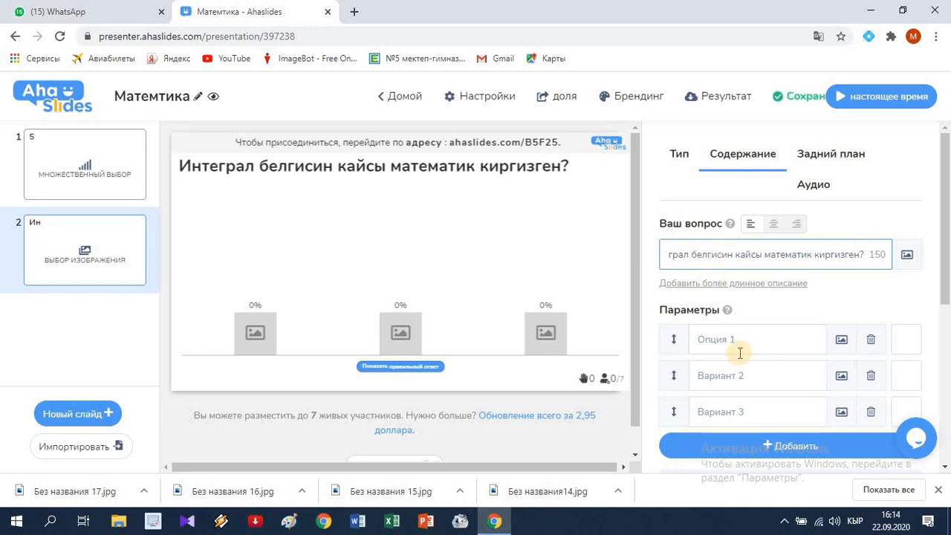
Step: Fill in the first answer option of the image-choice question with "Лейбниц"
scroll(732, 297, down, 1)
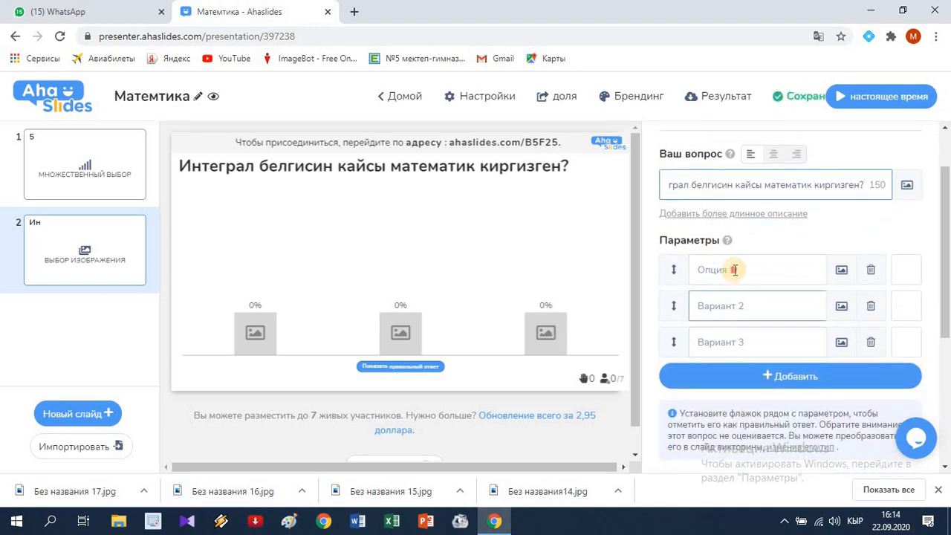
click(734, 270)
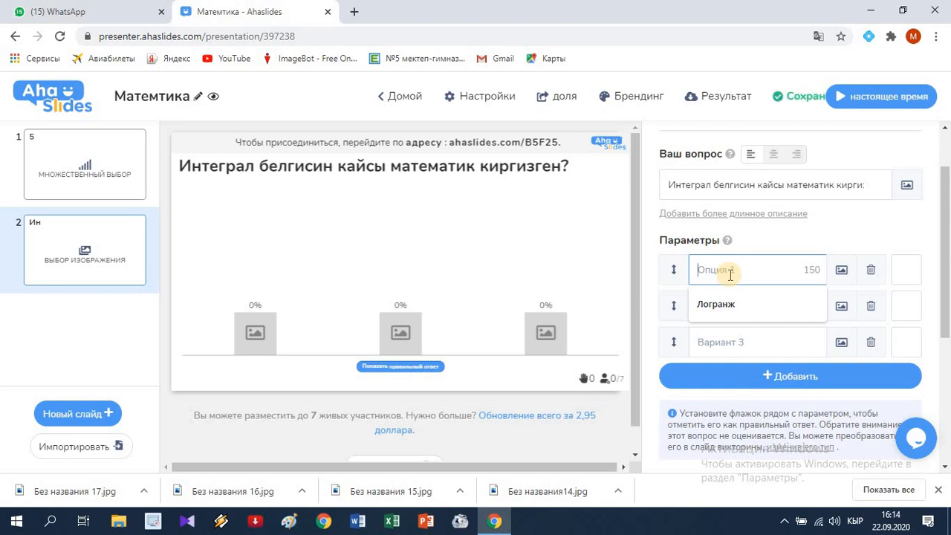
text(Лей)
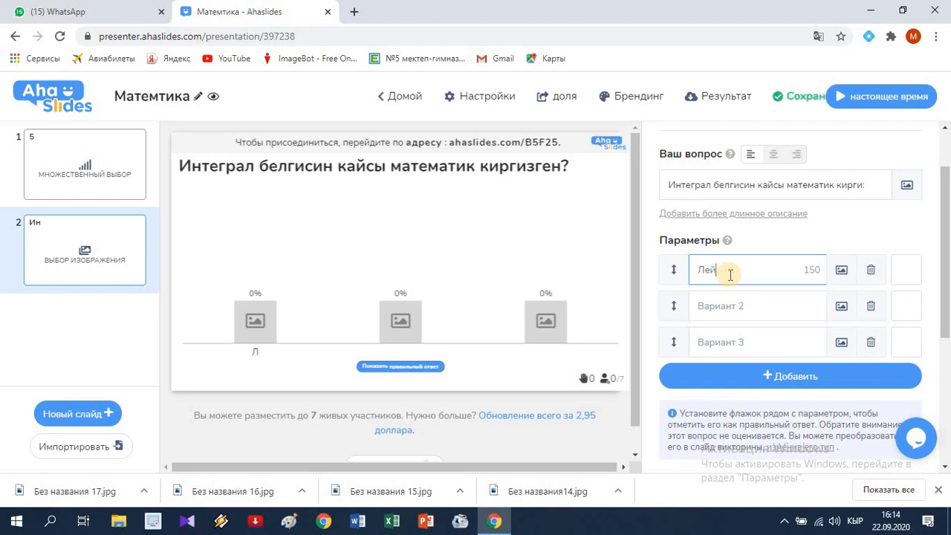
text(бн)
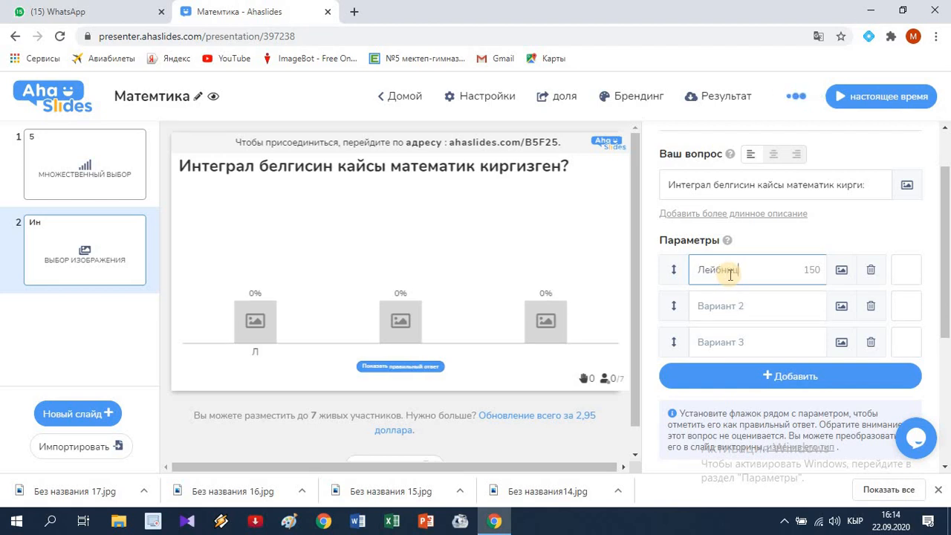
text(иц)
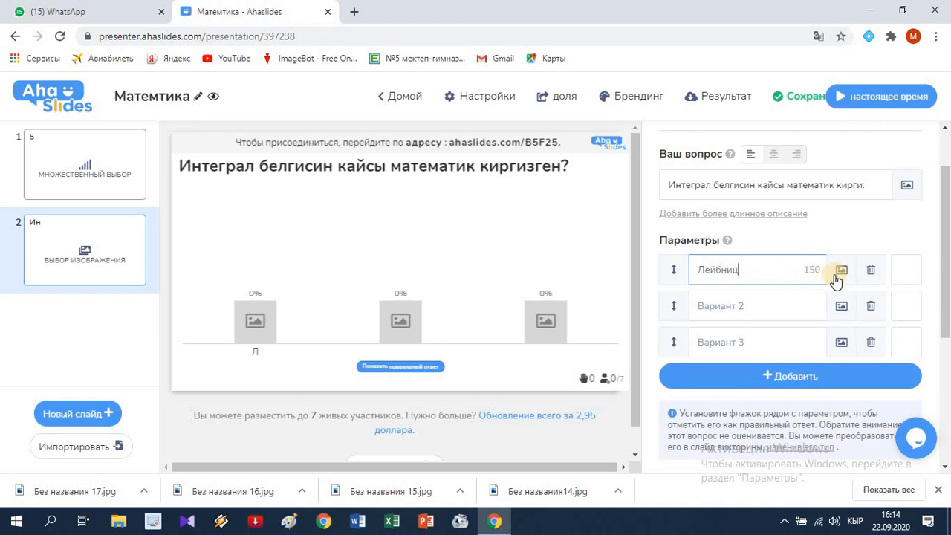
Step: Upload the image "Без названия14" for the "Лейбниц" option, with the crop frame moved up over the head
click(840, 271)
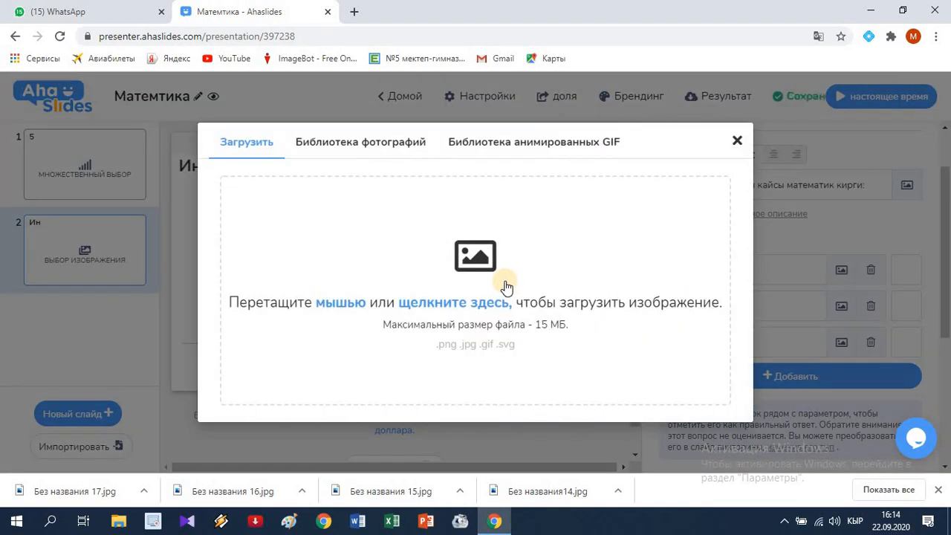
click(455, 304)
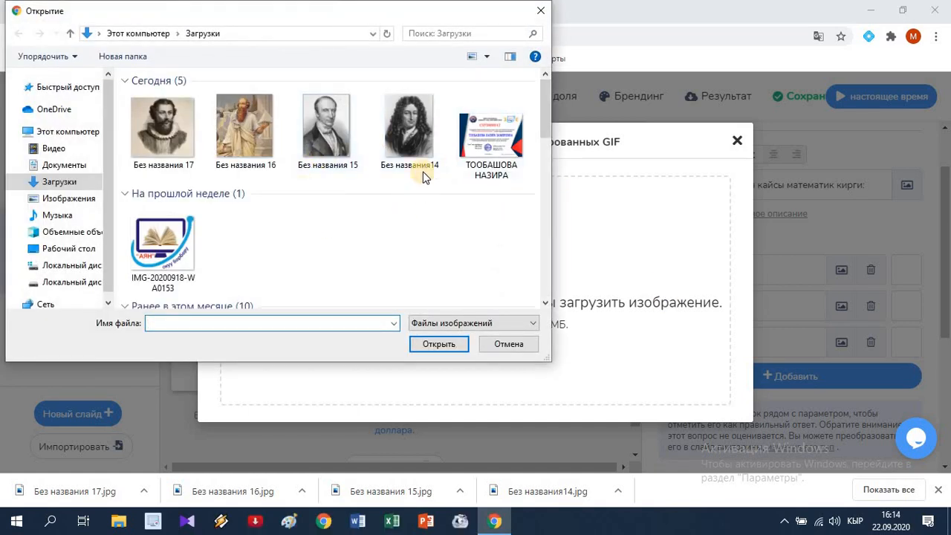
click(419, 150)
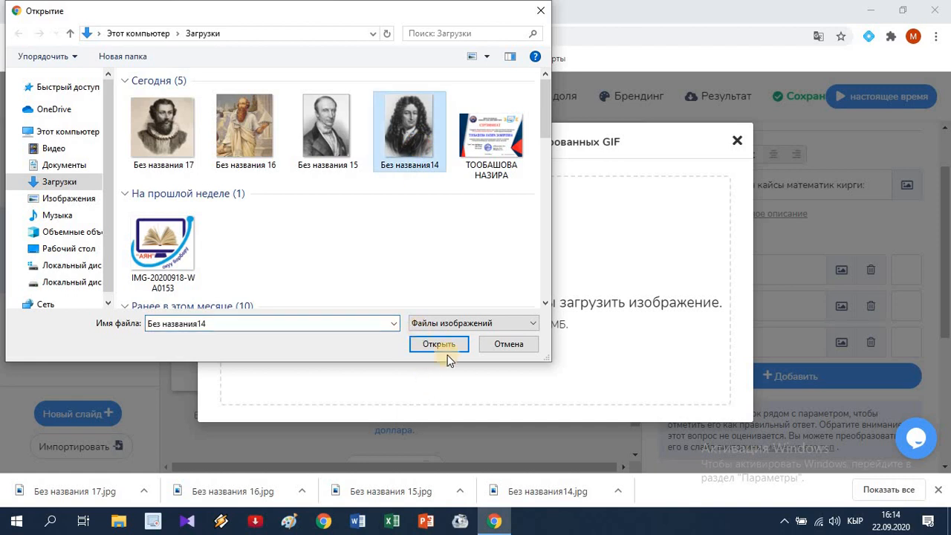
click(449, 349)
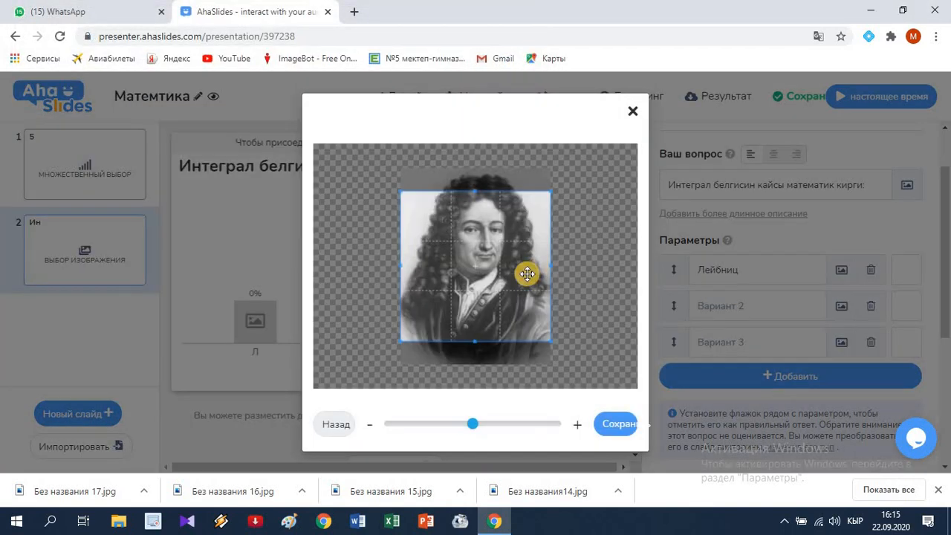
drag(526, 274, 524, 244)
drag(518, 298, 527, 257)
click(611, 428)
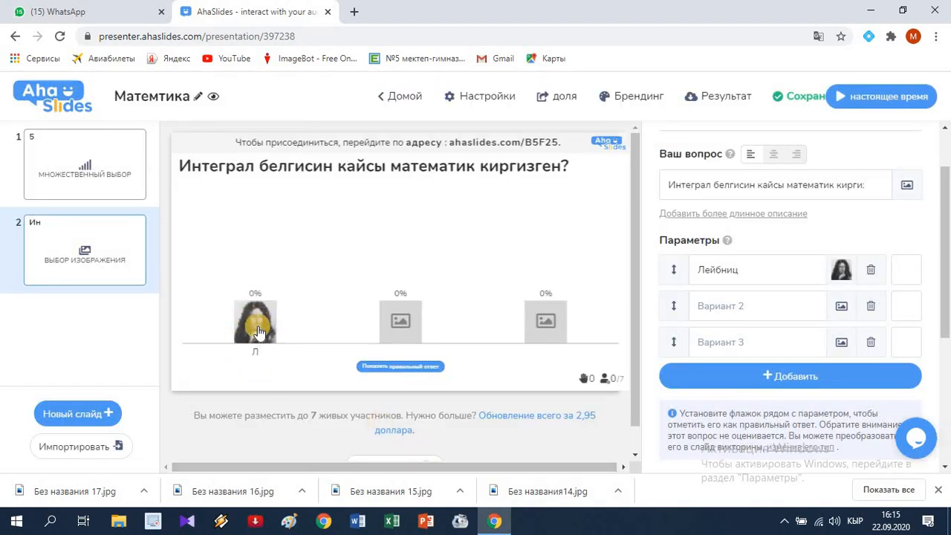
Step: Fill in the second answer option with "Коши" and add the image "Без названия 15", cropped to its upper part
click(710, 305)
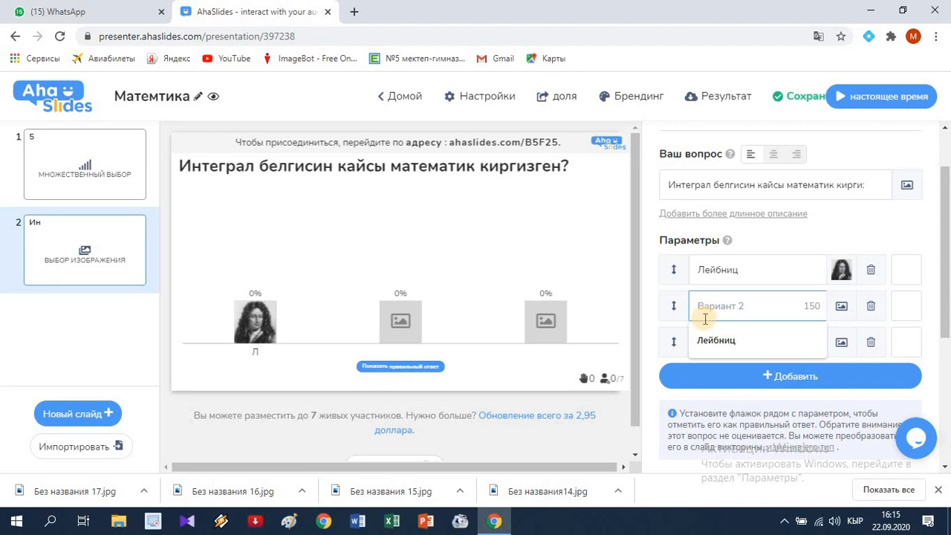
text(Коши)
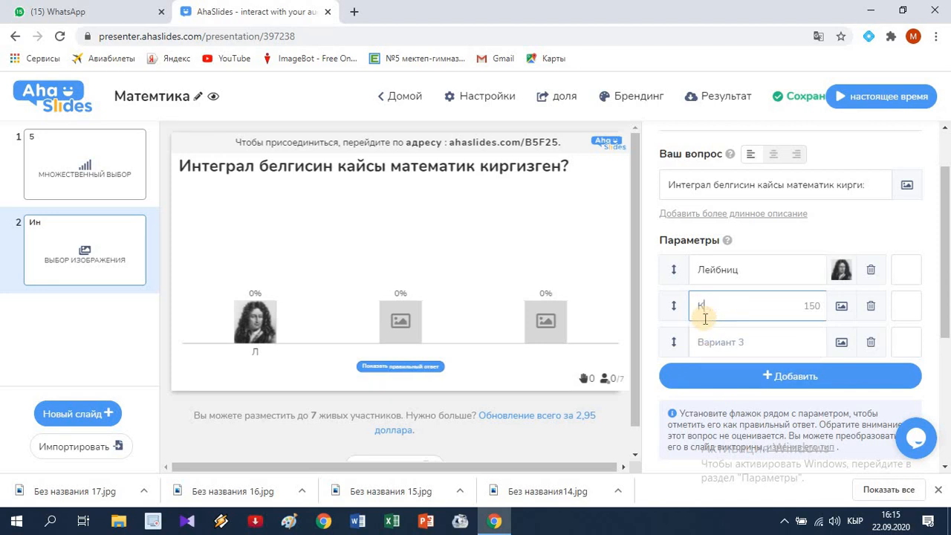
click(842, 305)
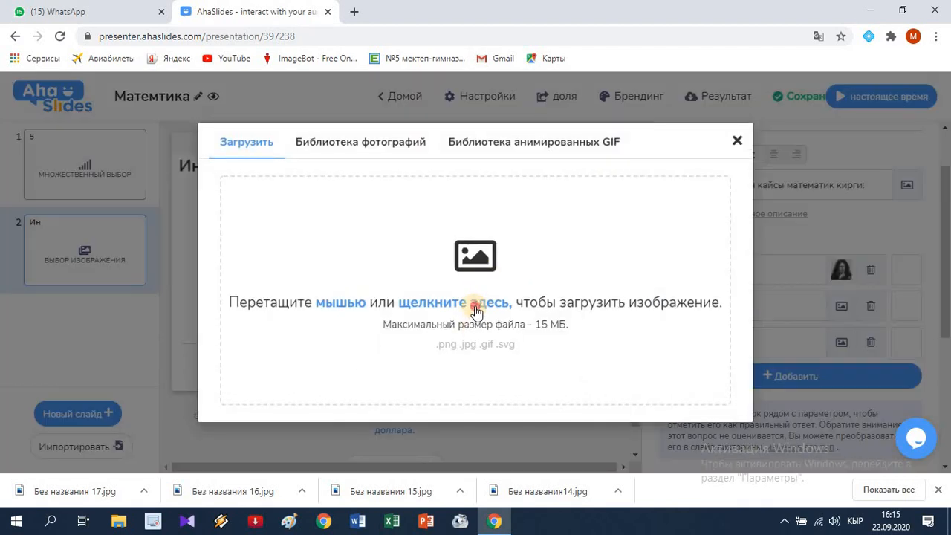
click(475, 311)
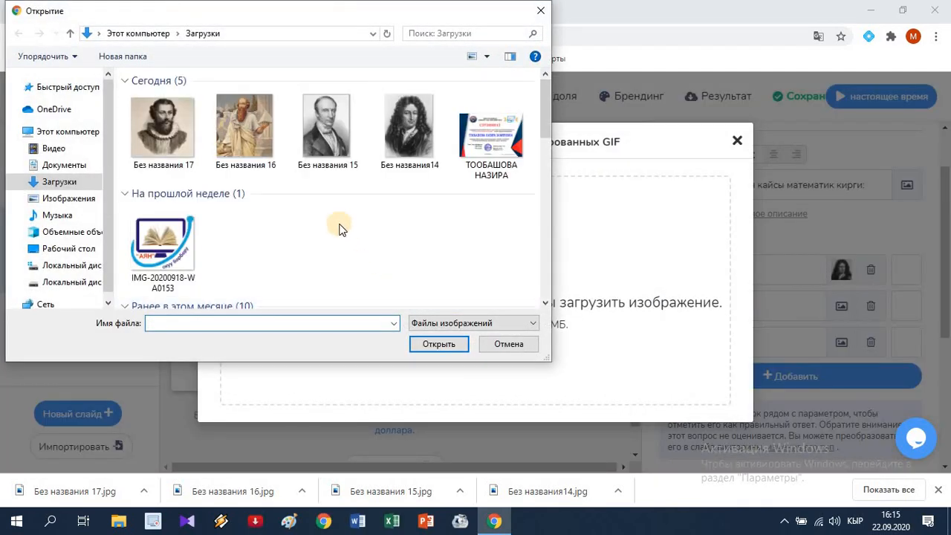
click(327, 153)
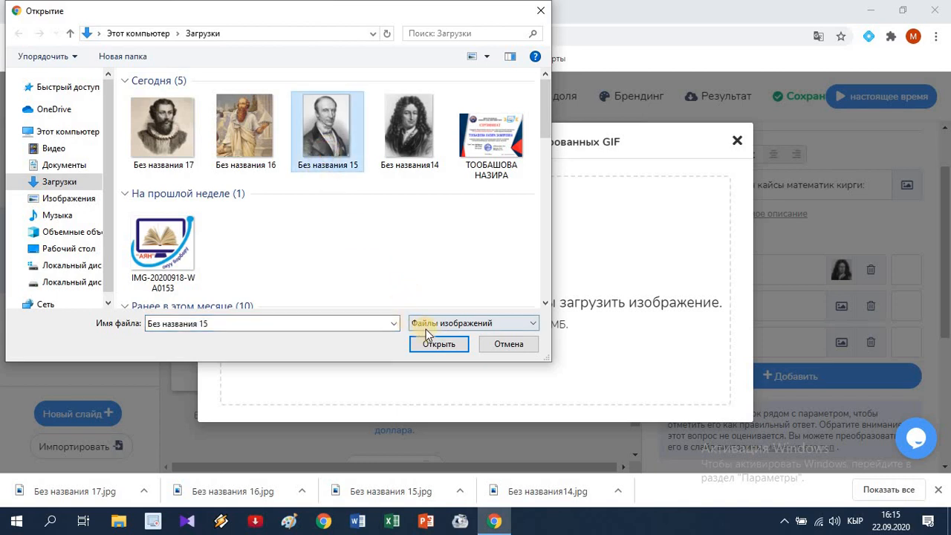
click(450, 344)
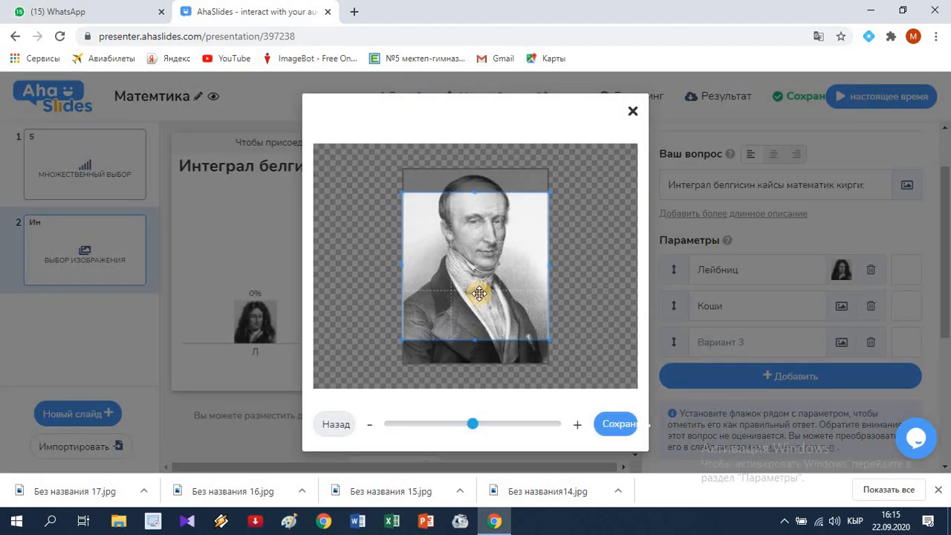
drag(480, 293, 486, 268)
click(608, 426)
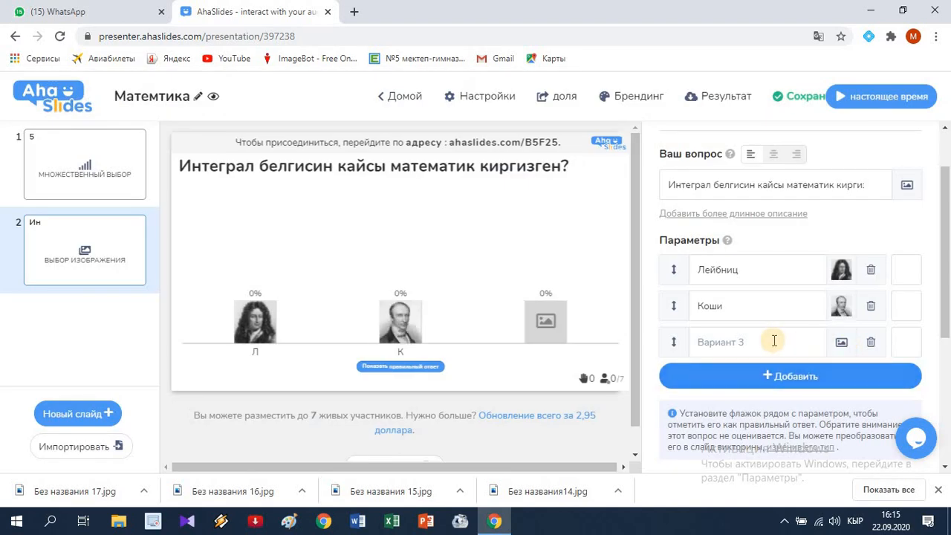
Step: Fill in the third answer option with "Пифагор" and add the image "Без названия 16", slightly enlarged and cropped to its upper part
click(774, 341)
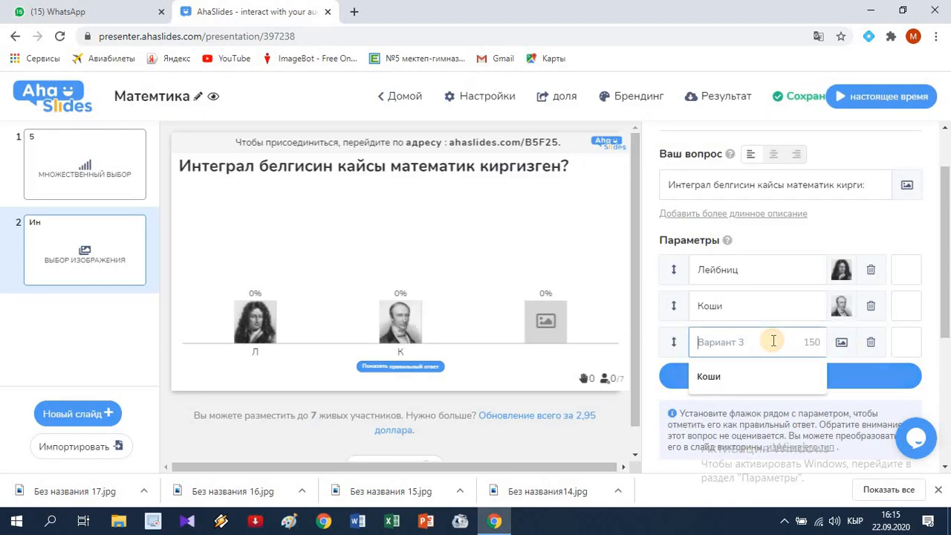
text(П)
text(агор)
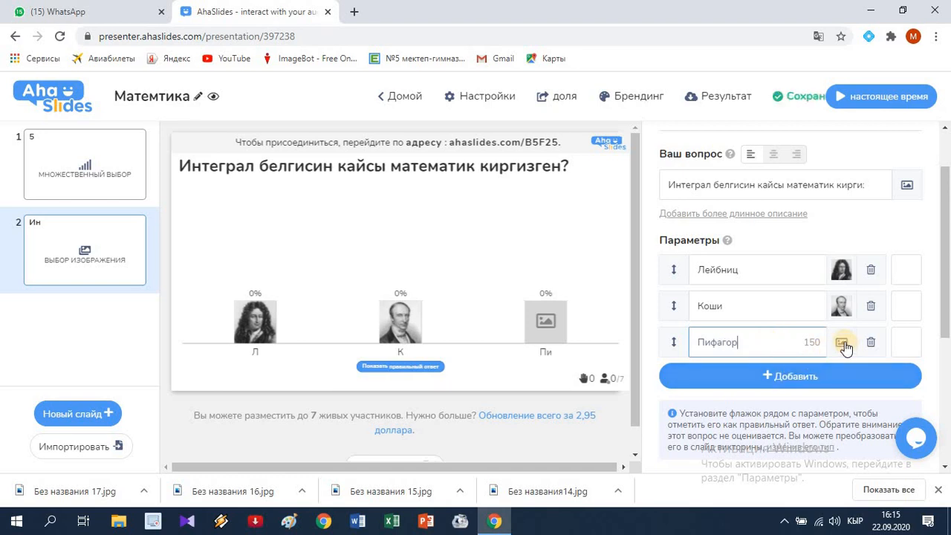
click(841, 342)
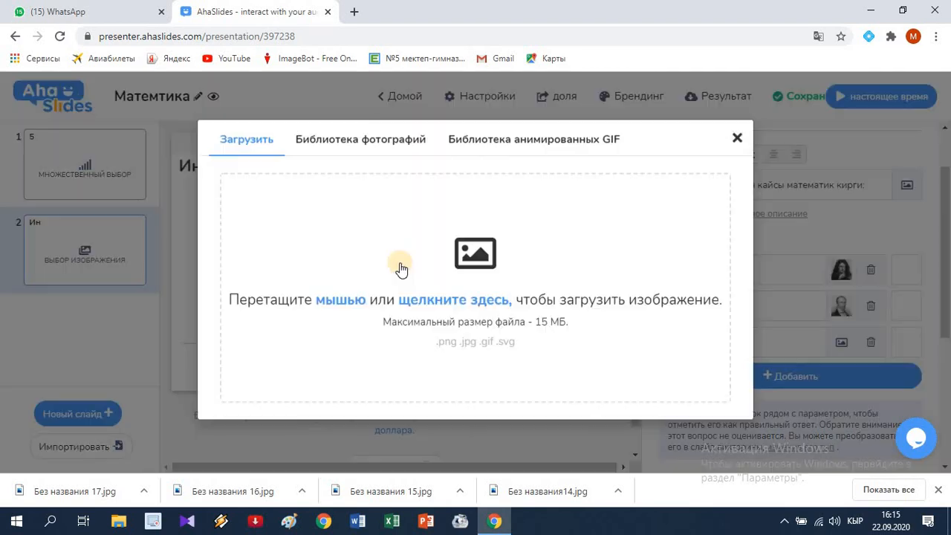
click(452, 310)
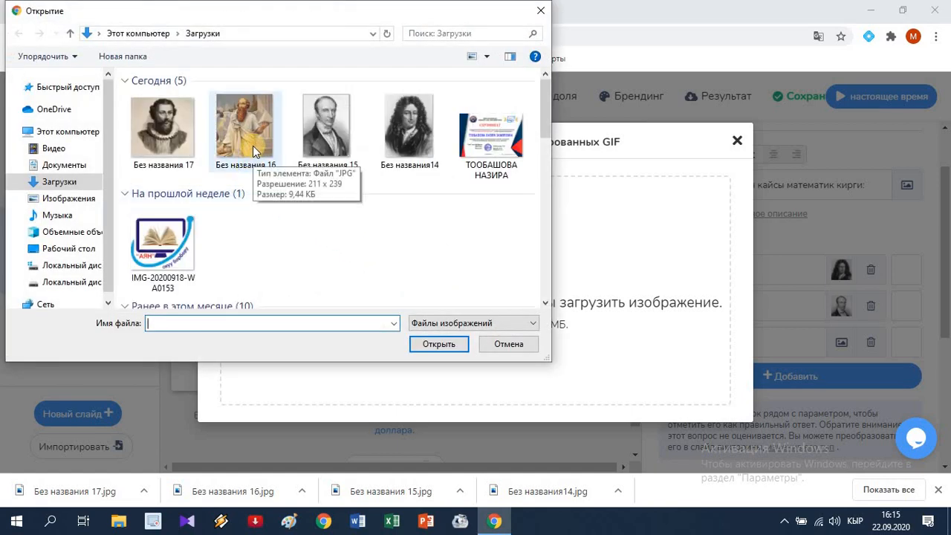
click(258, 162)
click(432, 344)
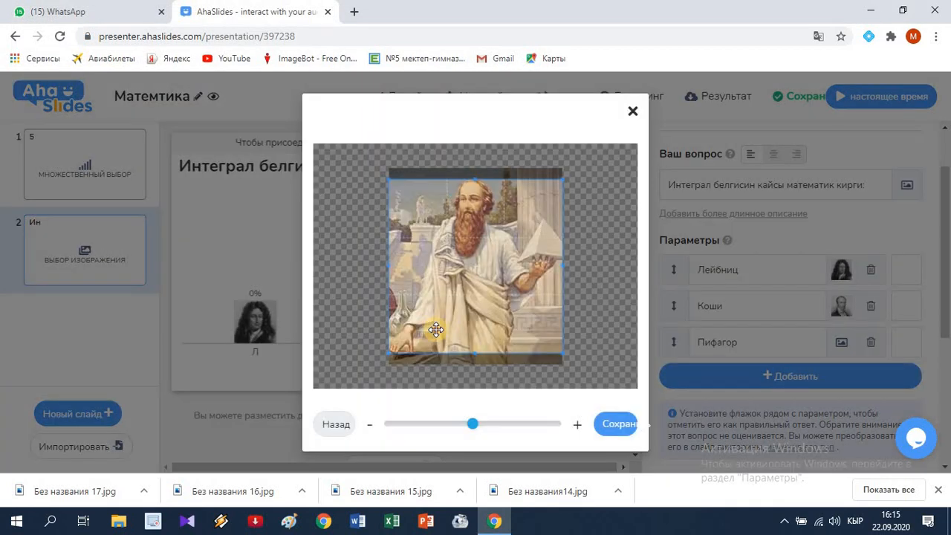
drag(438, 321, 433, 312)
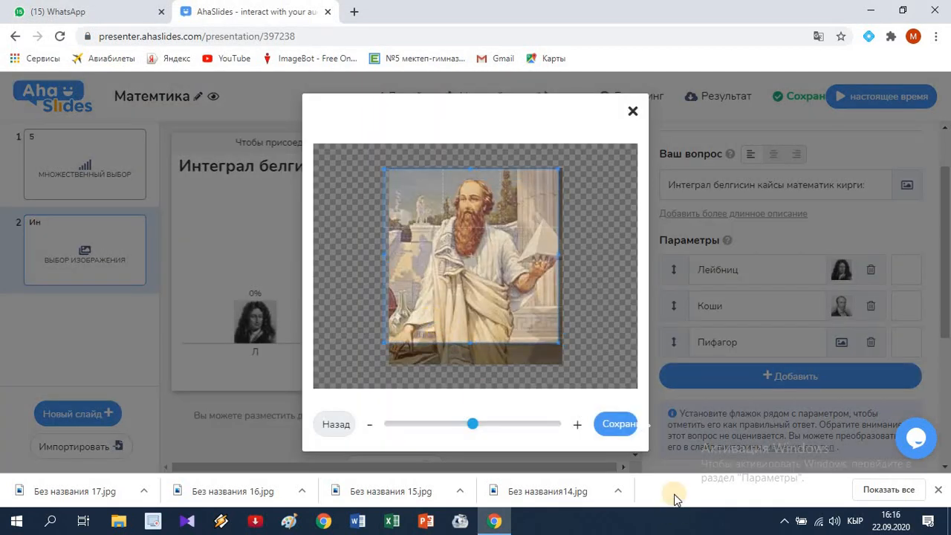
click(480, 425)
mouse_move(481, 428)
mouse_down()
mouse_move(497, 430)
mouse_move(458, 430)
mouse_move(483, 431)
mouse_move(463, 432)
mouse_move(475, 432)
mouse_up()
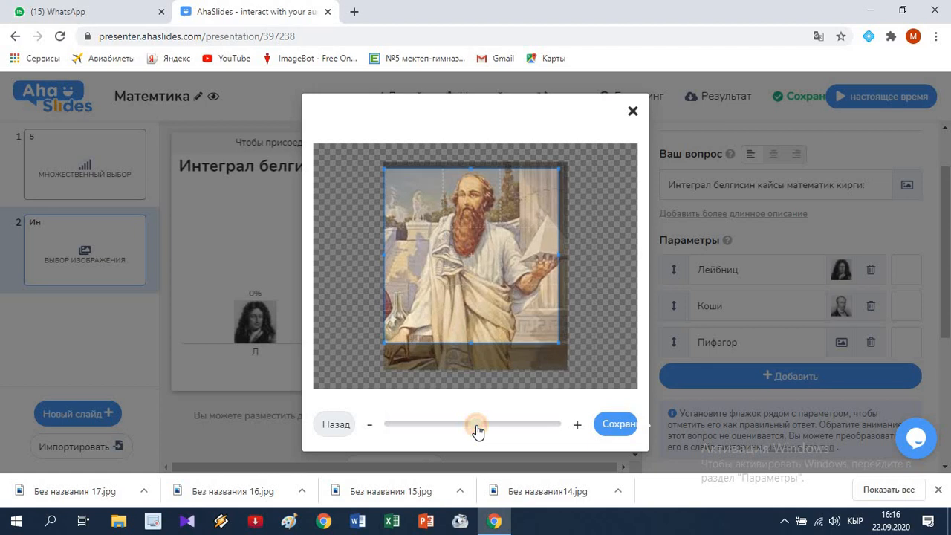
click(622, 426)
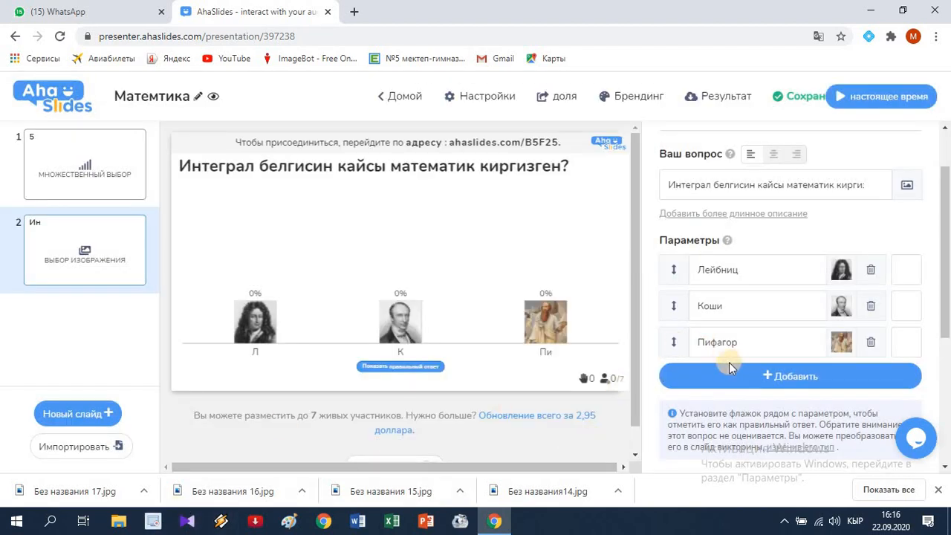
Step: Add a fourth answer option "Виет" with the uncropped image "Без названия 17"
click(772, 377)
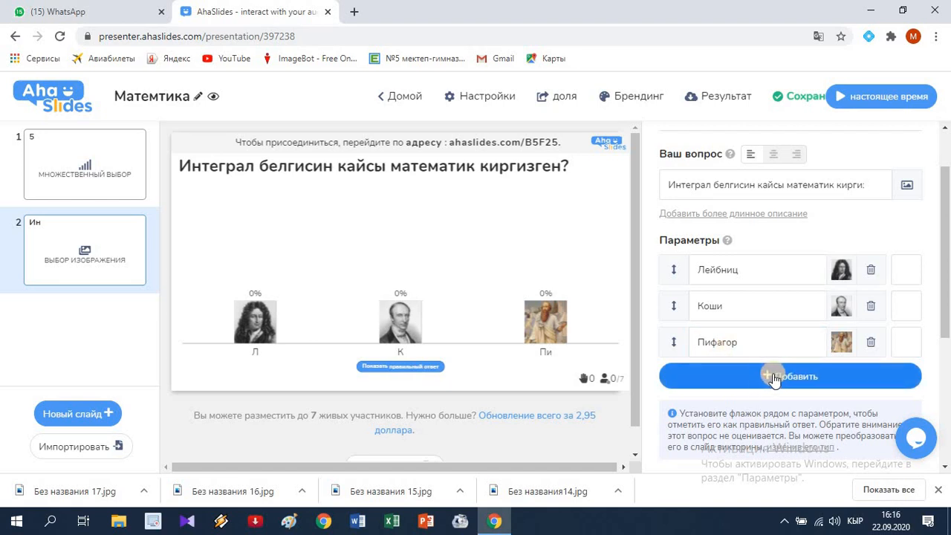
click(736, 343)
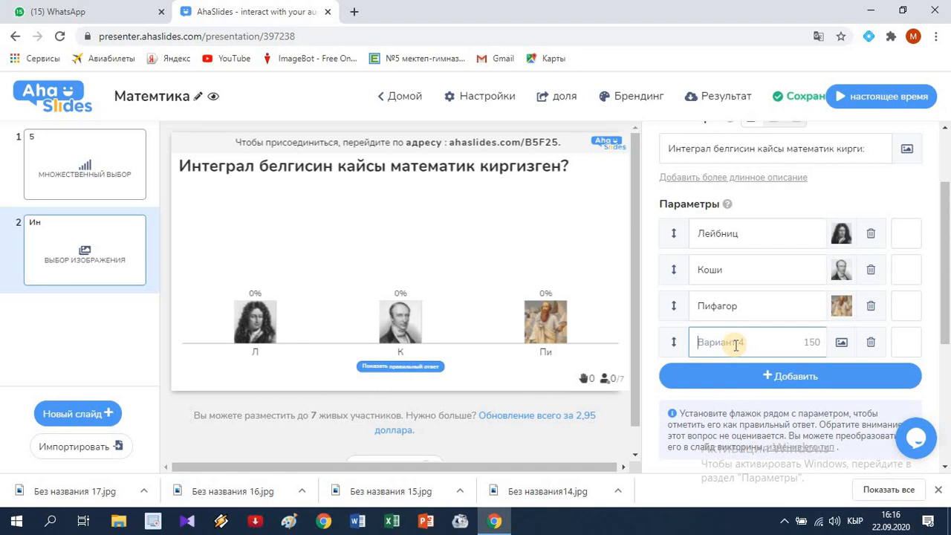
text(Виет)
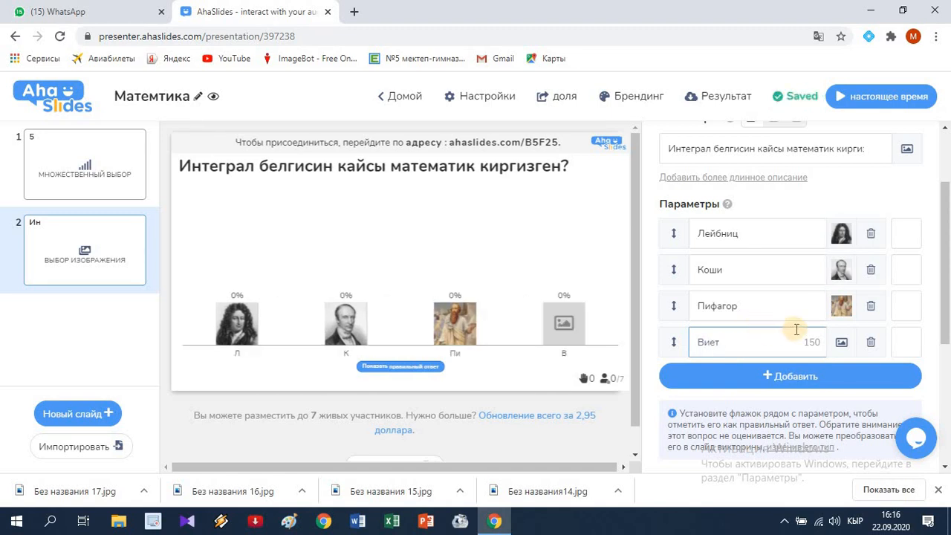
click(842, 343)
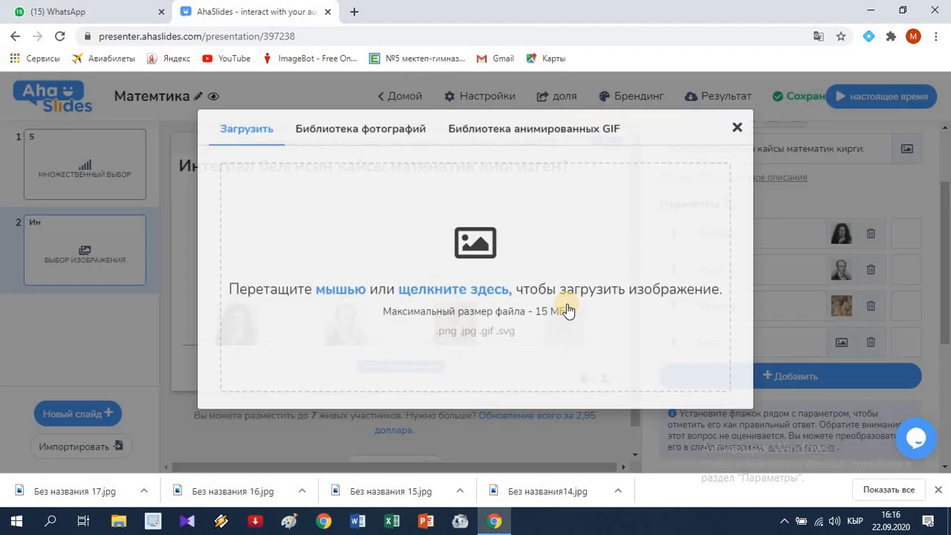
click(449, 304)
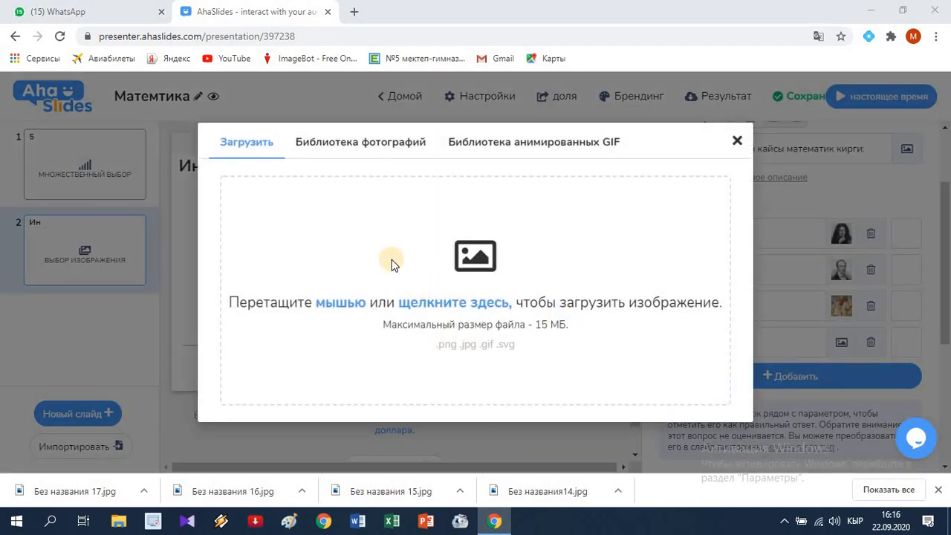
click(156, 148)
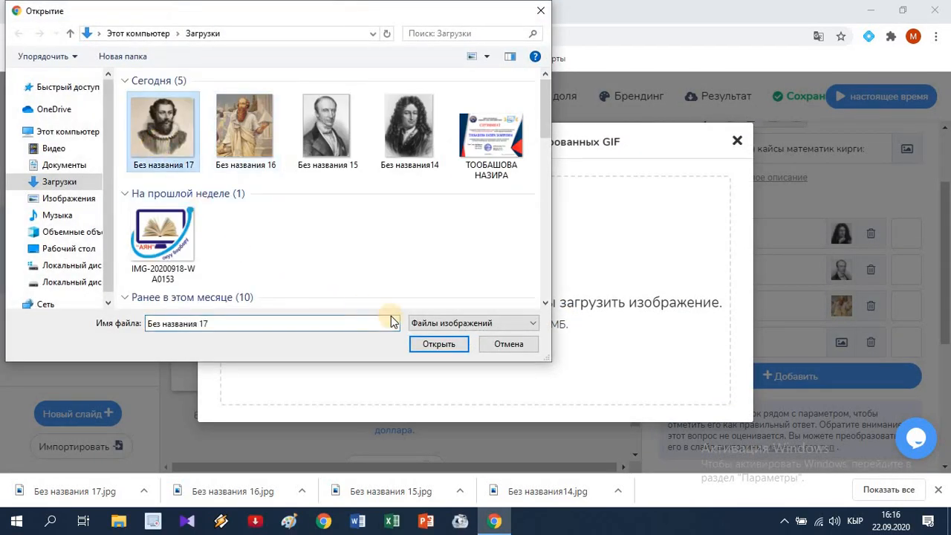
click(428, 343)
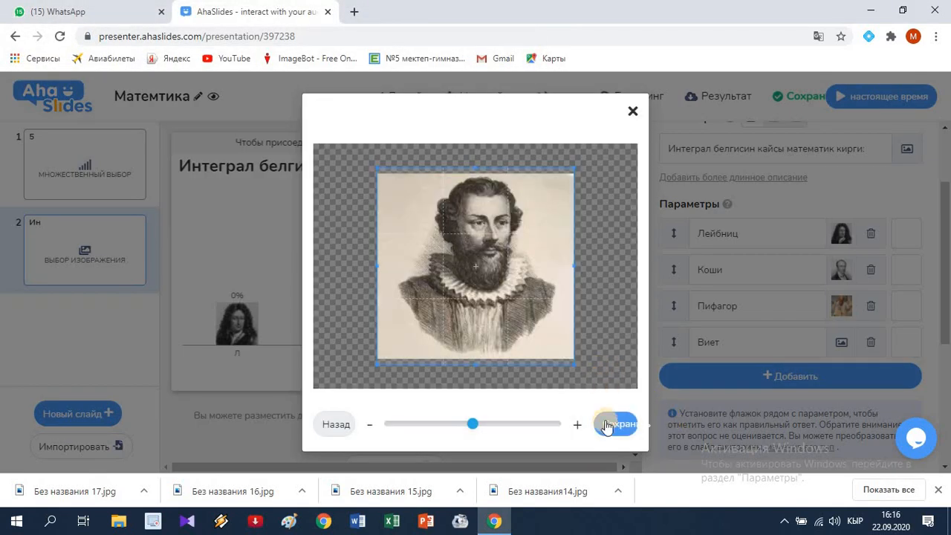
click(606, 425)
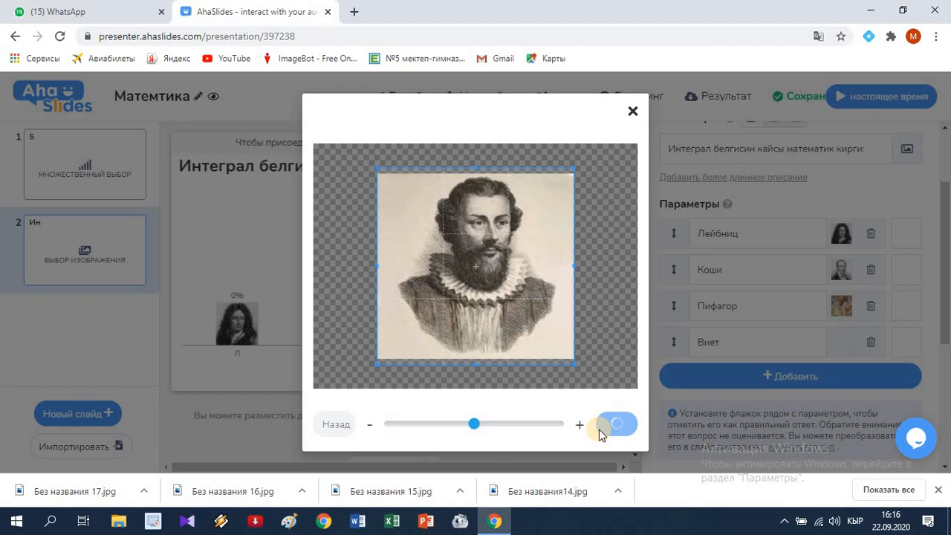
scroll(726, 414, down, 3)
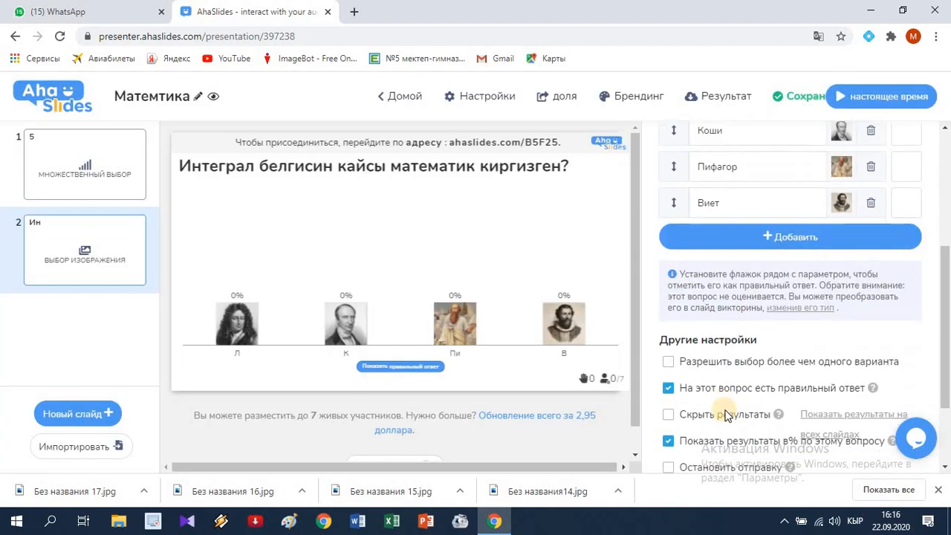
scroll(730, 417, down, 1)
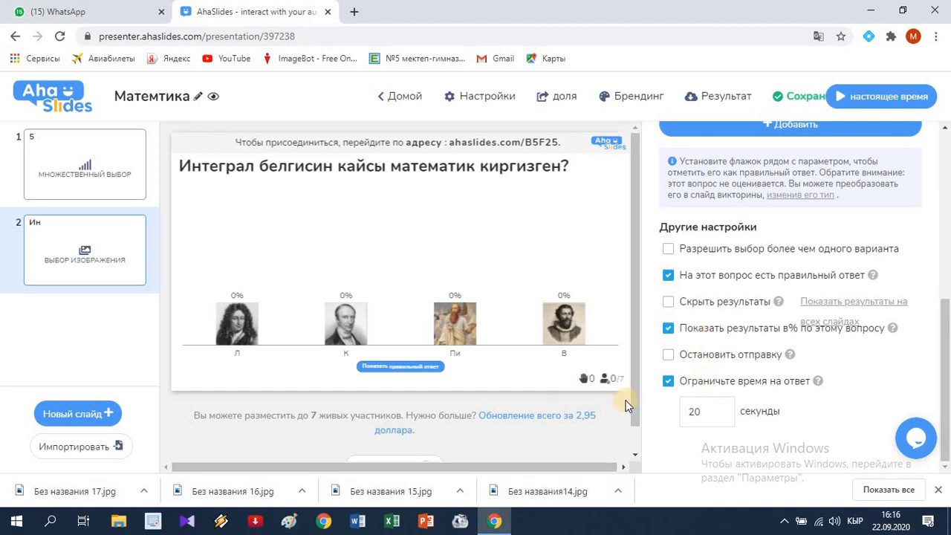
Step: Add a third slide to the presentation and make it a word cloud question
click(84, 418)
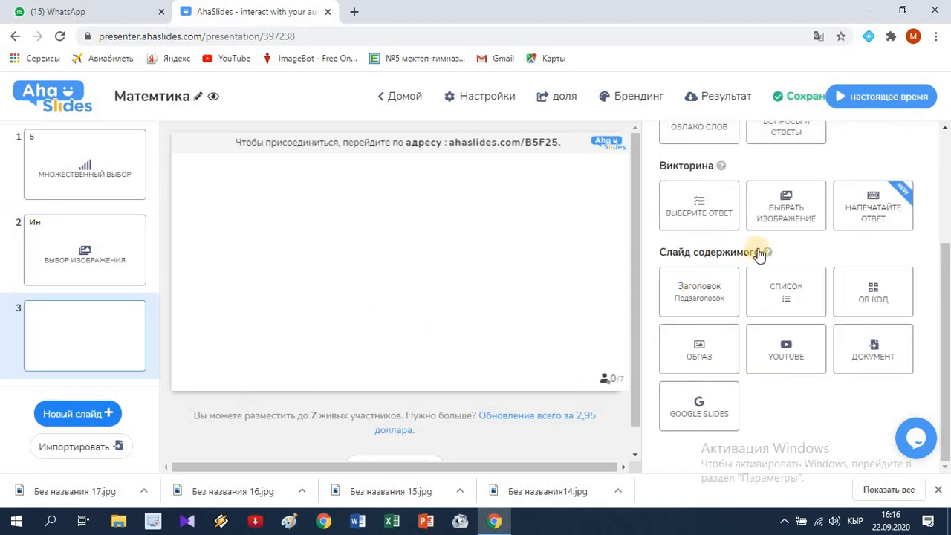
scroll(760, 255, up, 1)
scroll(760, 255, up, 4)
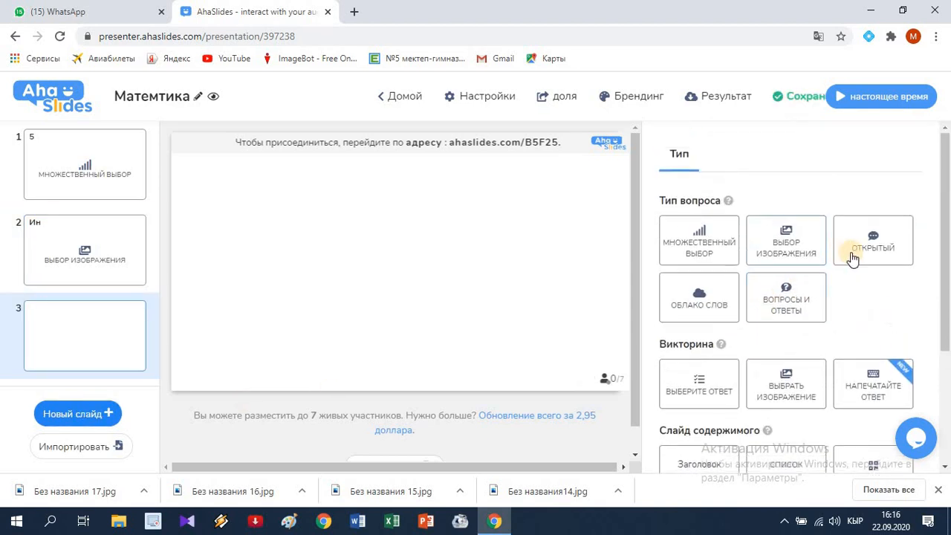
click(707, 301)
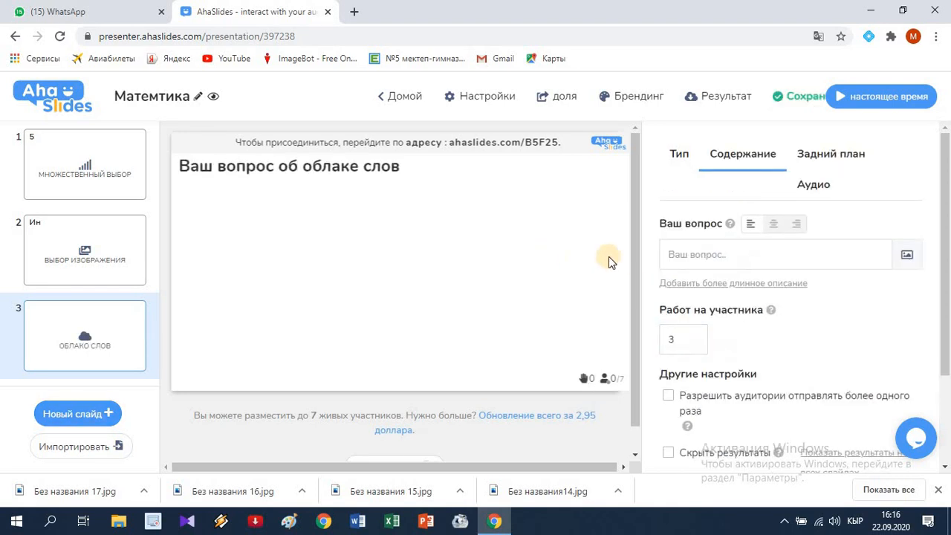
Step: Enter the word cloud slide's question as "Геометрия илими канча бөлүктөн турат?"
click(695, 255)
click(697, 255)
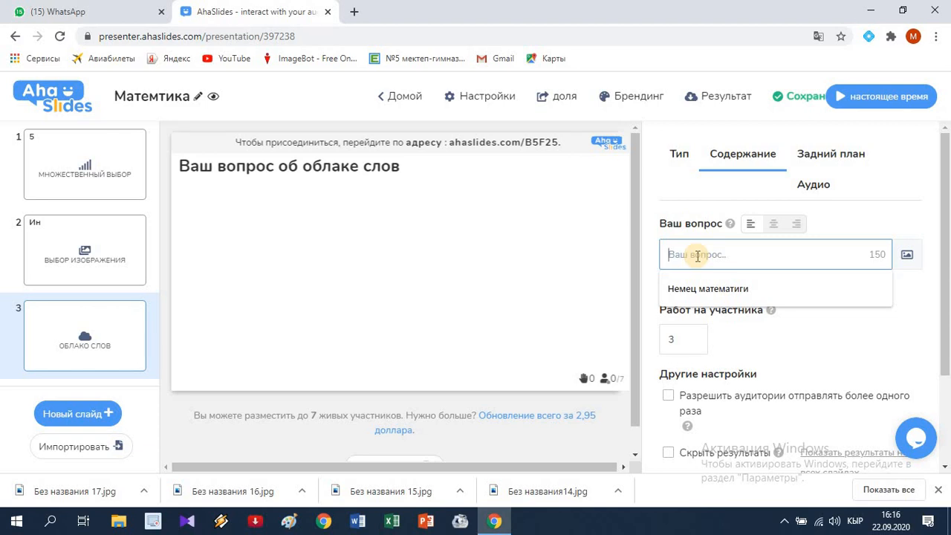
text(Г)
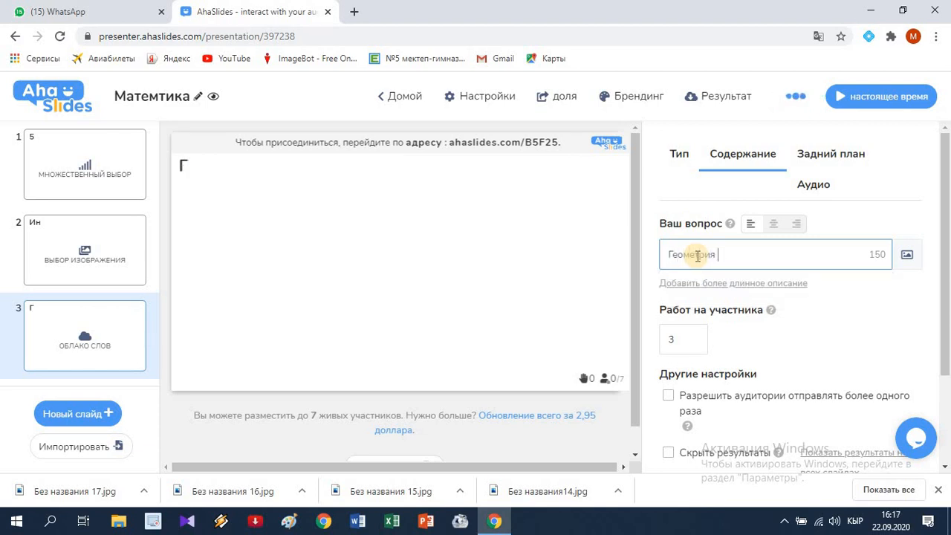
text(еометрия илими )
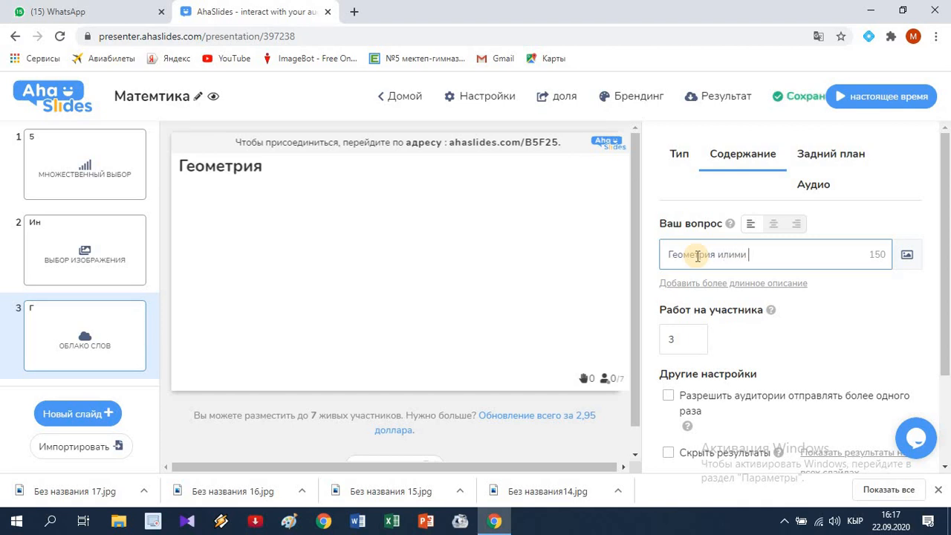
text(канча б)
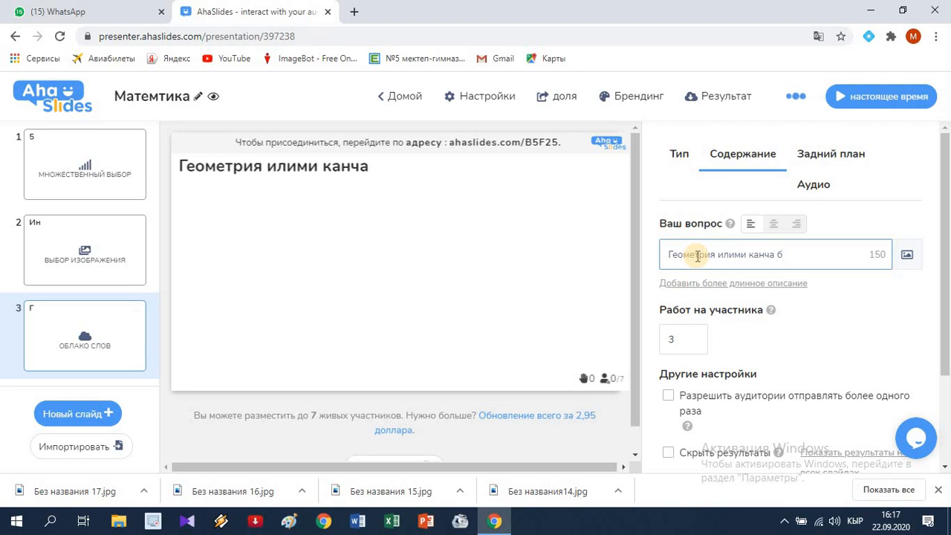
text( өлукт)
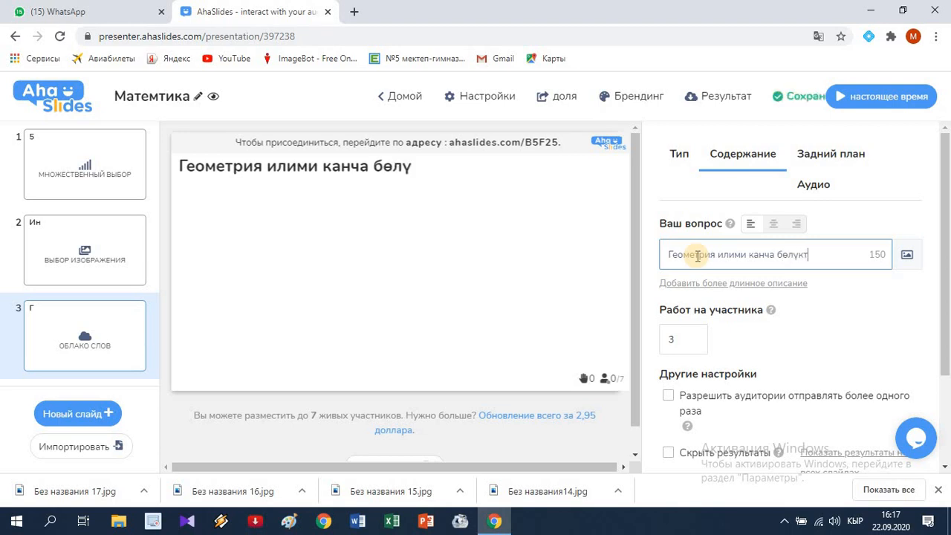
text(өн ту)
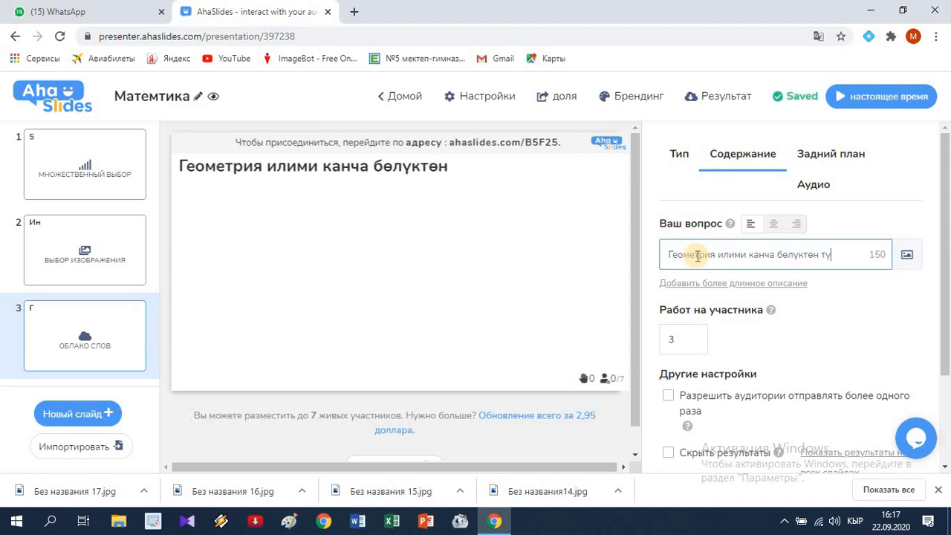
text(рат?)
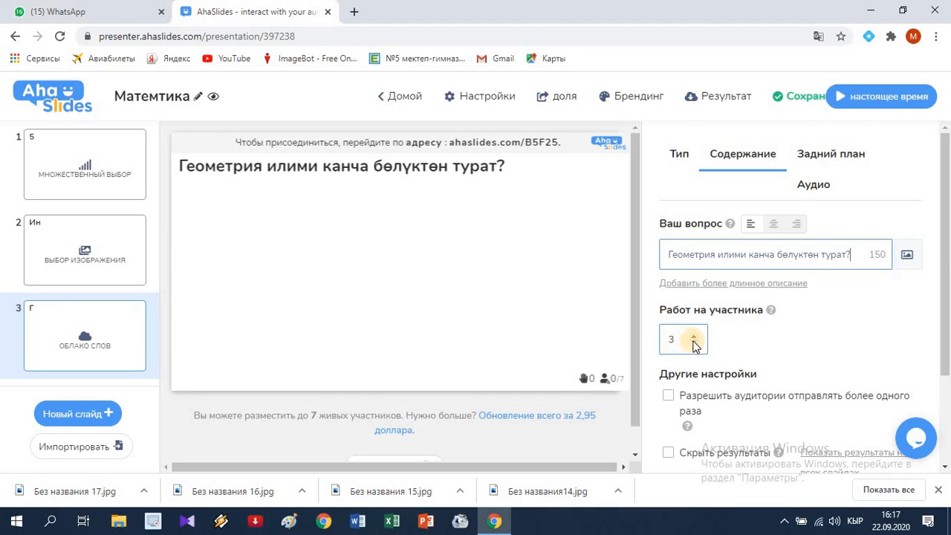
Step: Set the word cloud to 1 entry per participant and limit the answer time to 15 seconds
click(693, 344)
click(693, 344)
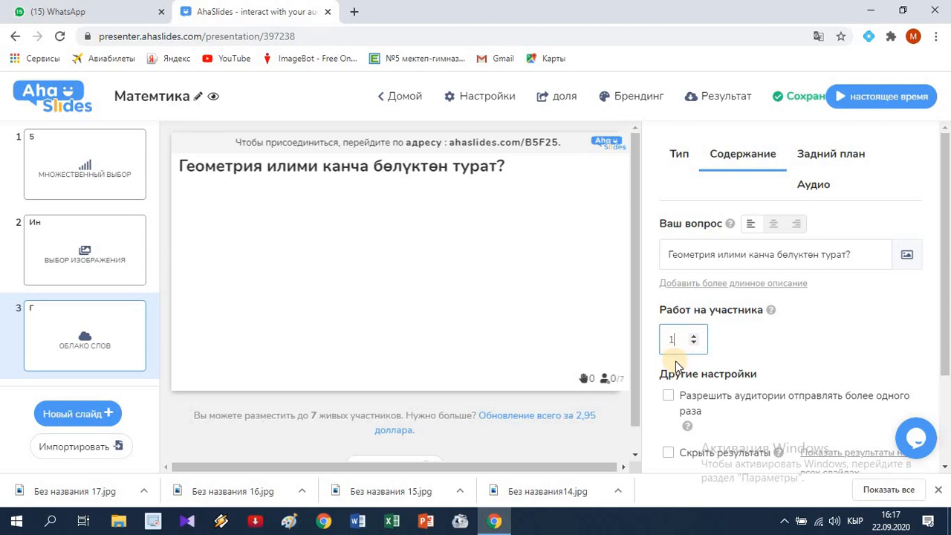
scroll(676, 367, down, 2)
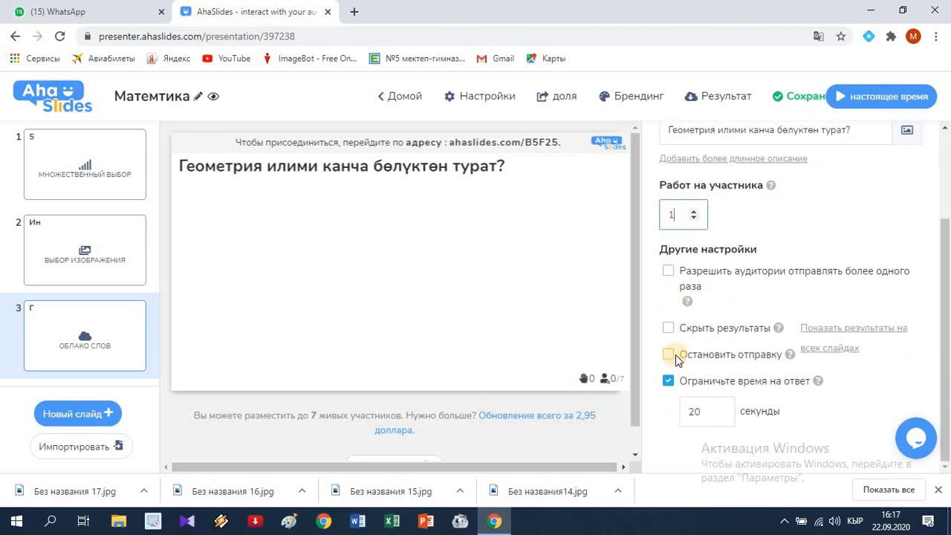
click(720, 415)
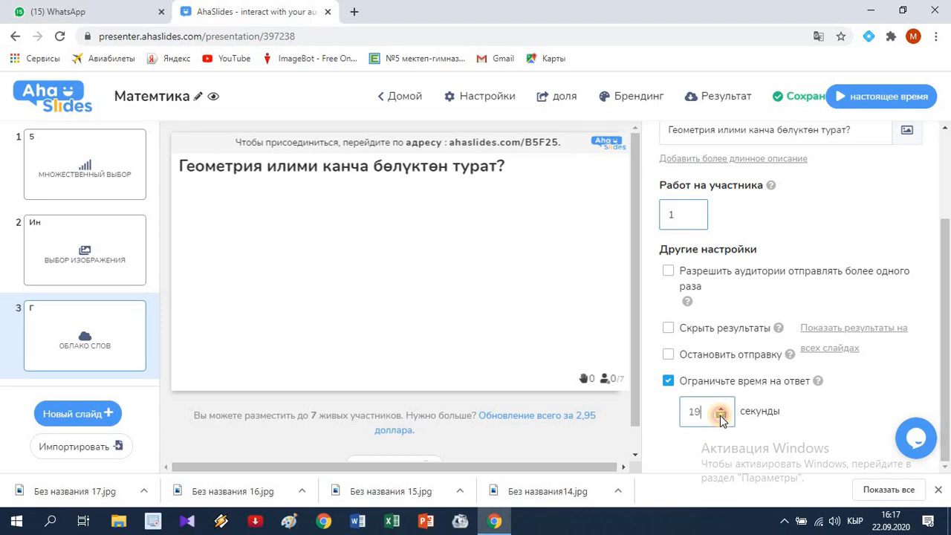
click(721, 416)
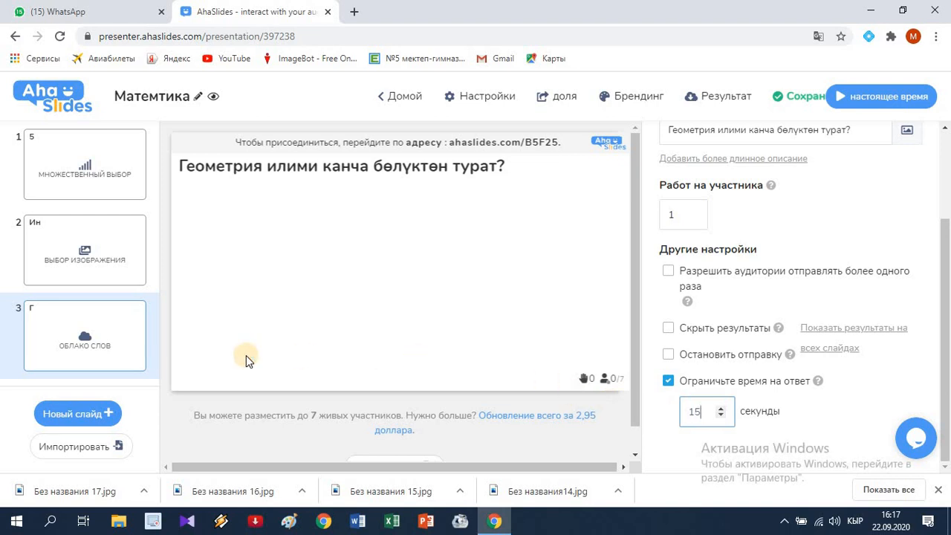
Step: Add a pick-answer quiz slide with the question "Математикада сандарды жазуу үчүн канча цифра колдонулат?"
click(88, 418)
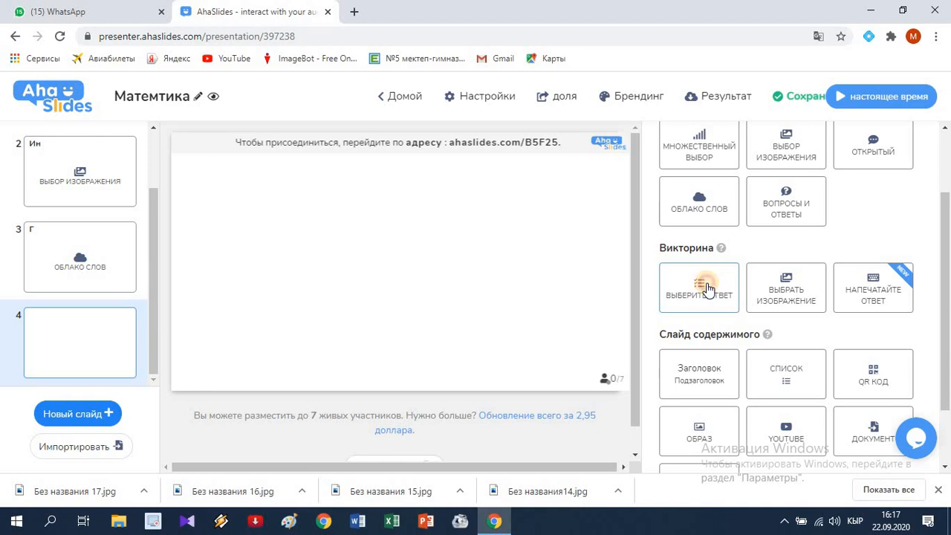
click(708, 289)
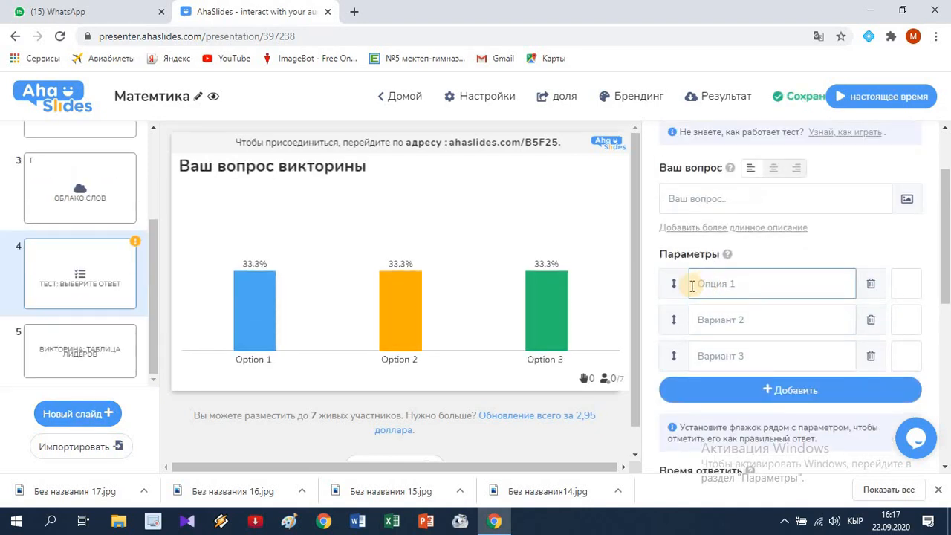
click(719, 199)
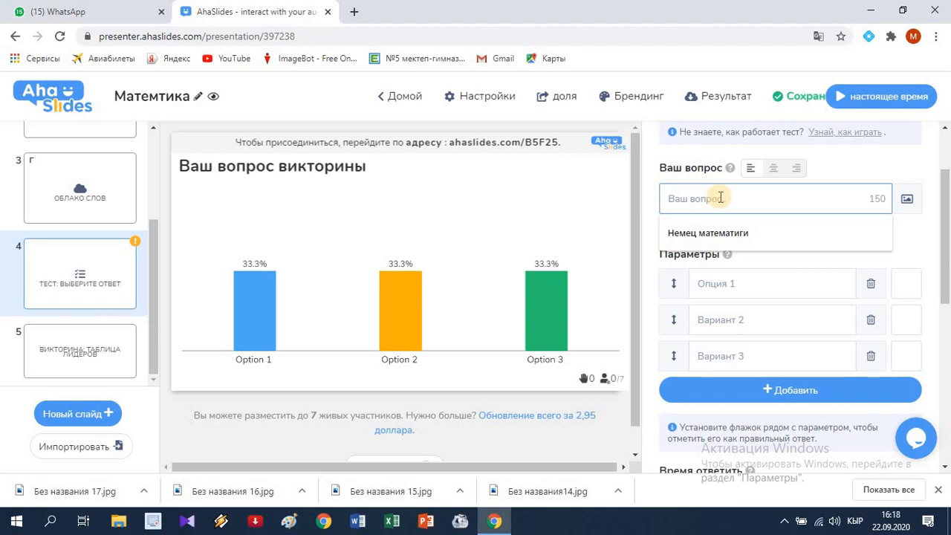
text(M)
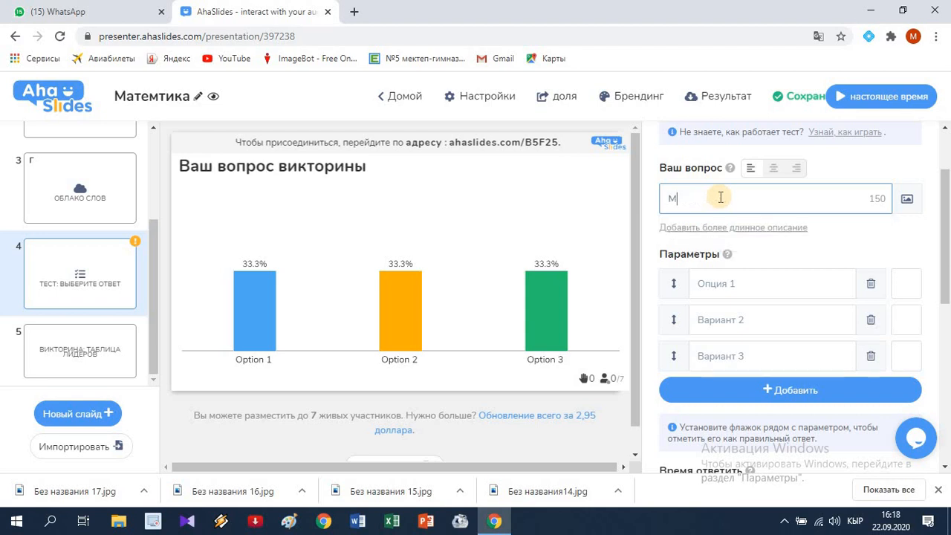
text(атематикада сандары)
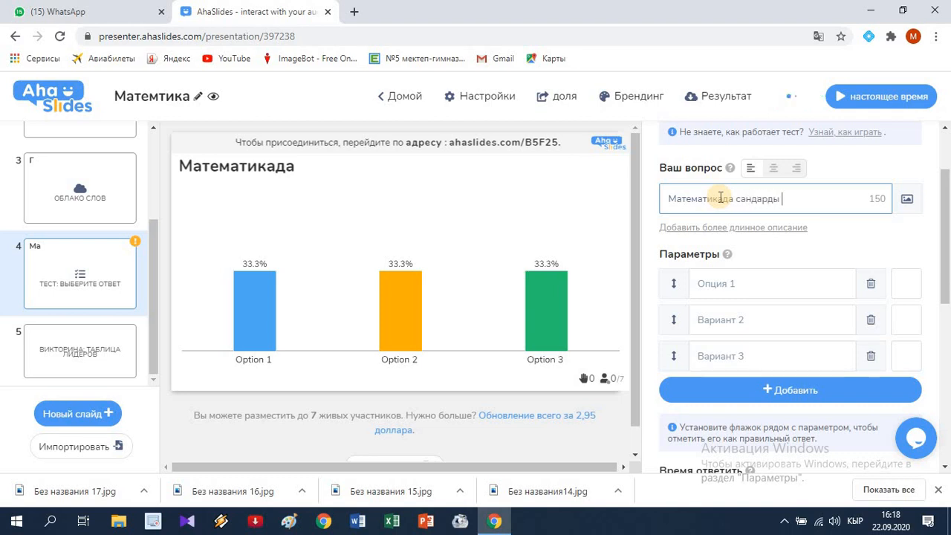
text(жазуу)
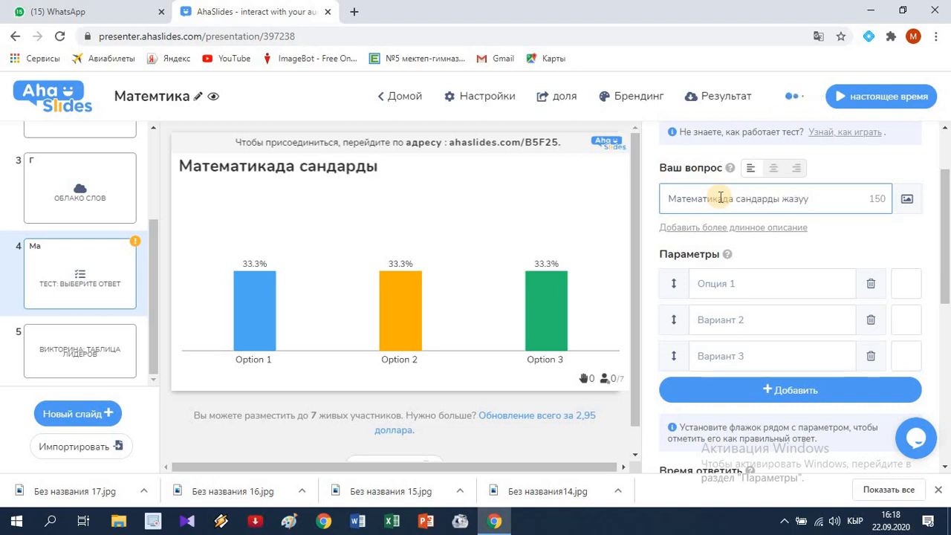
text( үчү)
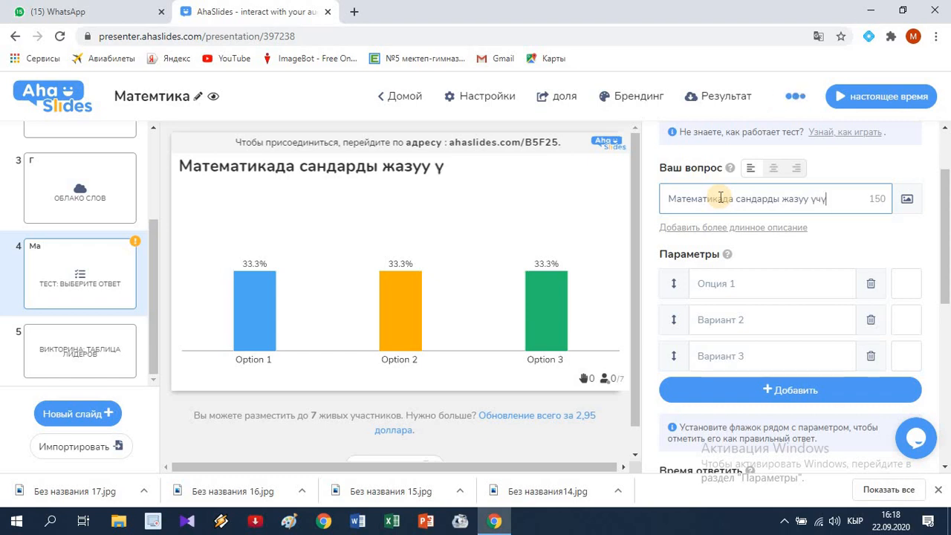
text(н канч)
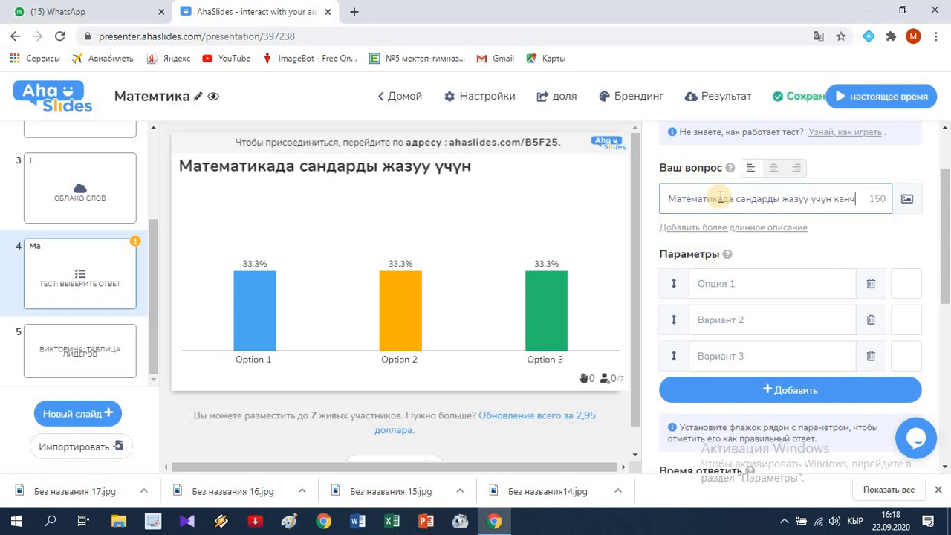
text(а цифр)
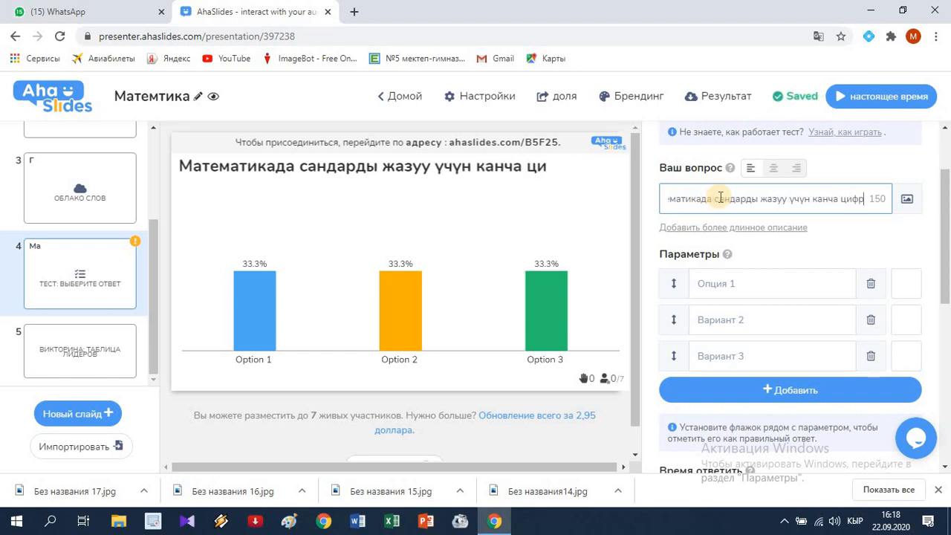
text(а колдо)
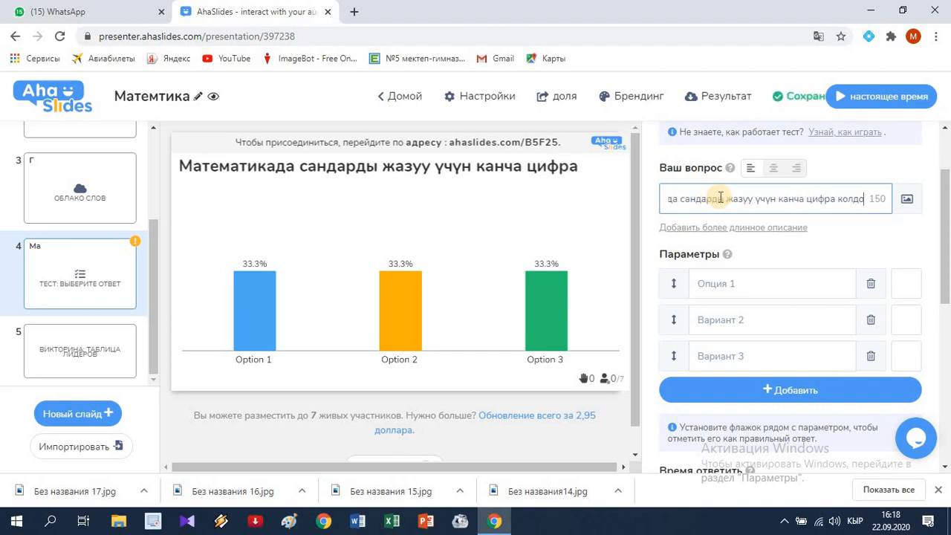
text(нулут)
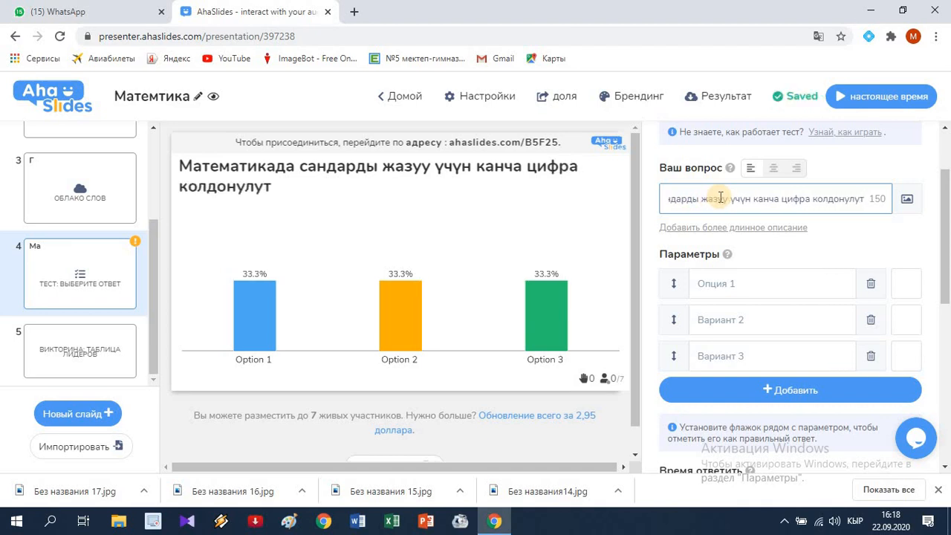
key(BackSpace)
key(BackSpace)
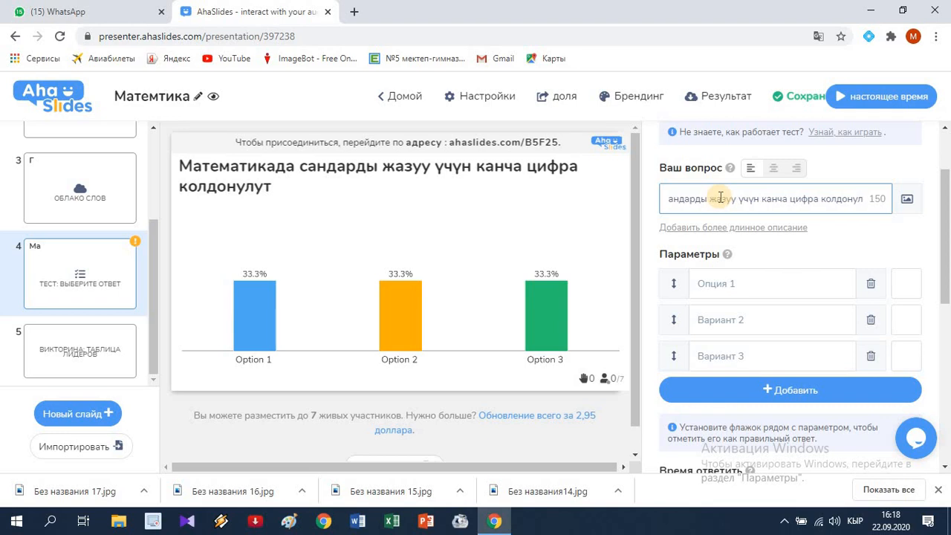
text(ат?)
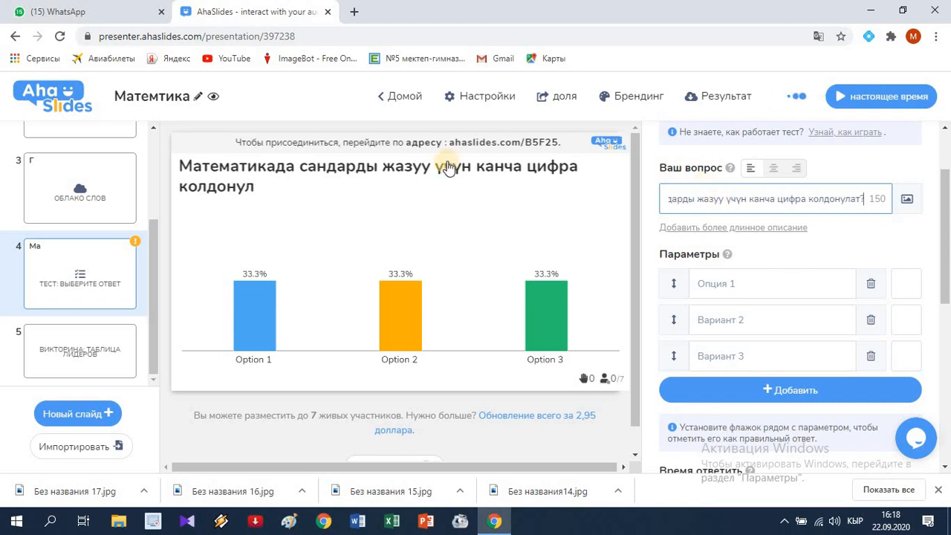
Step: Fill in the quiz options "9", "10" and "чексиз", and mark "10" as the correct answer
click(729, 287)
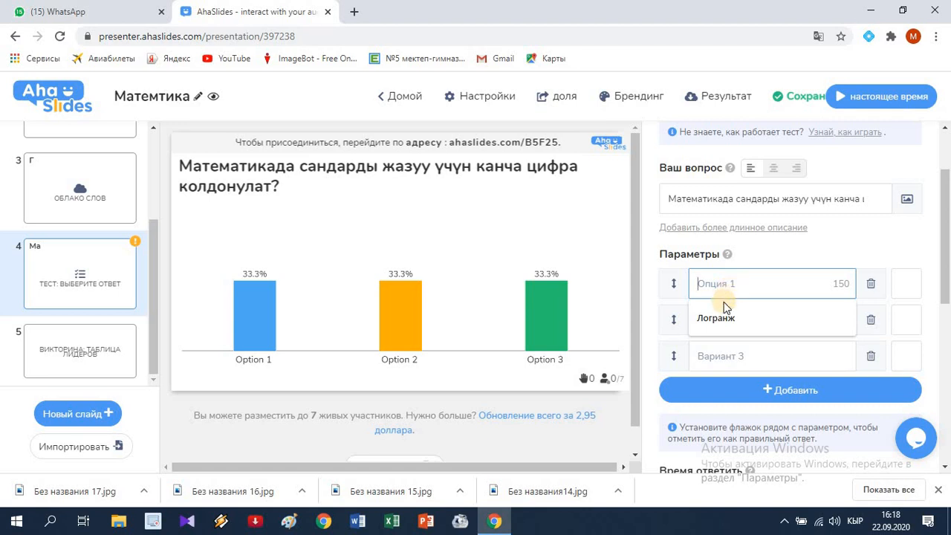
text(9)
click(721, 319)
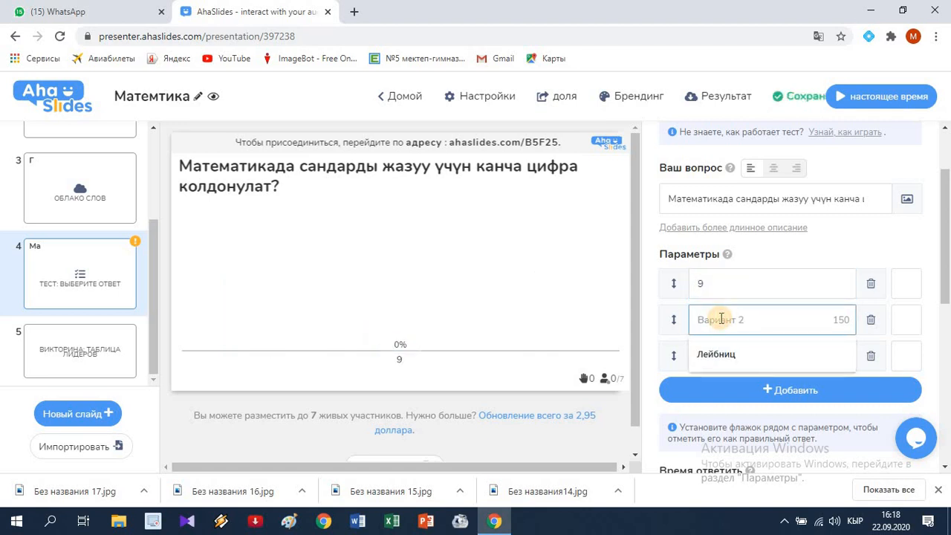
text(10)
click(721, 355)
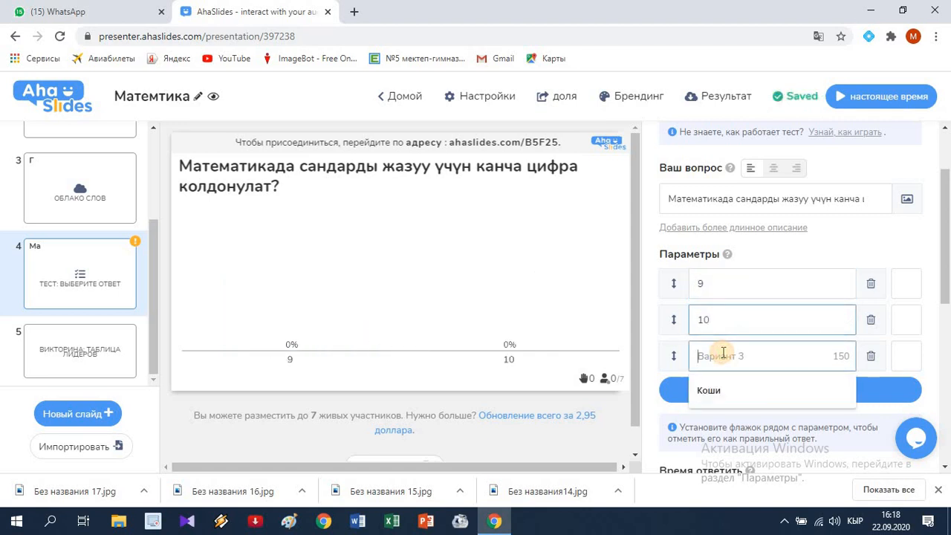
text(чек)
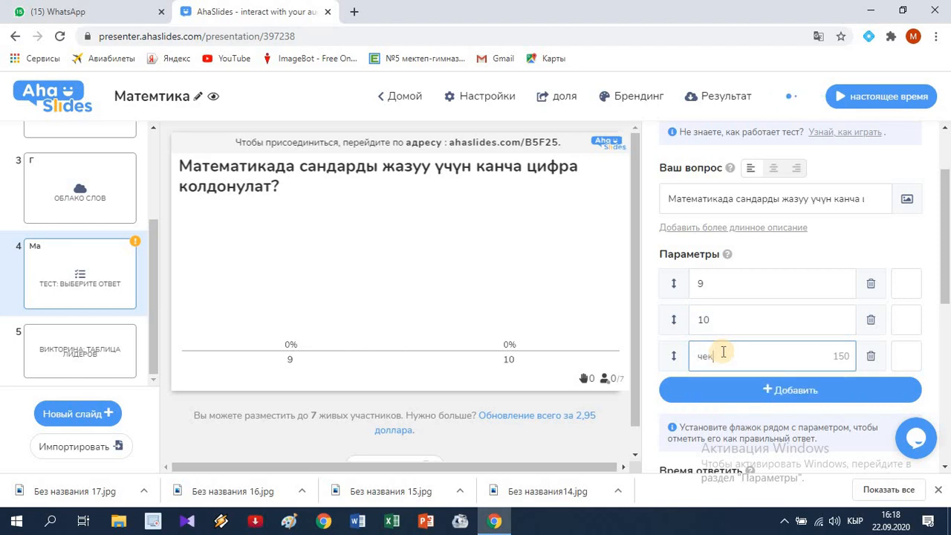
text(сиз)
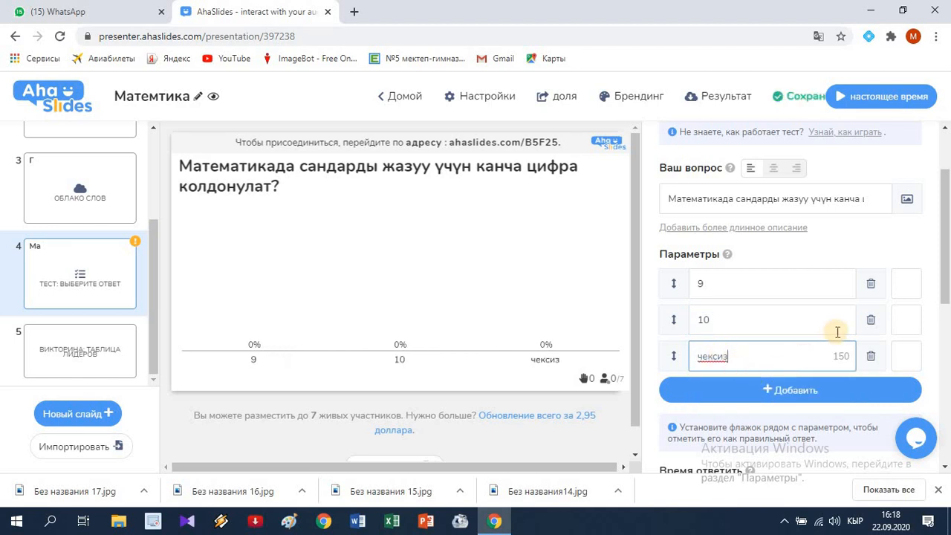
click(898, 322)
Step: Set the quiz question's minimum bonus points to 10
scroll(797, 345, down, 3)
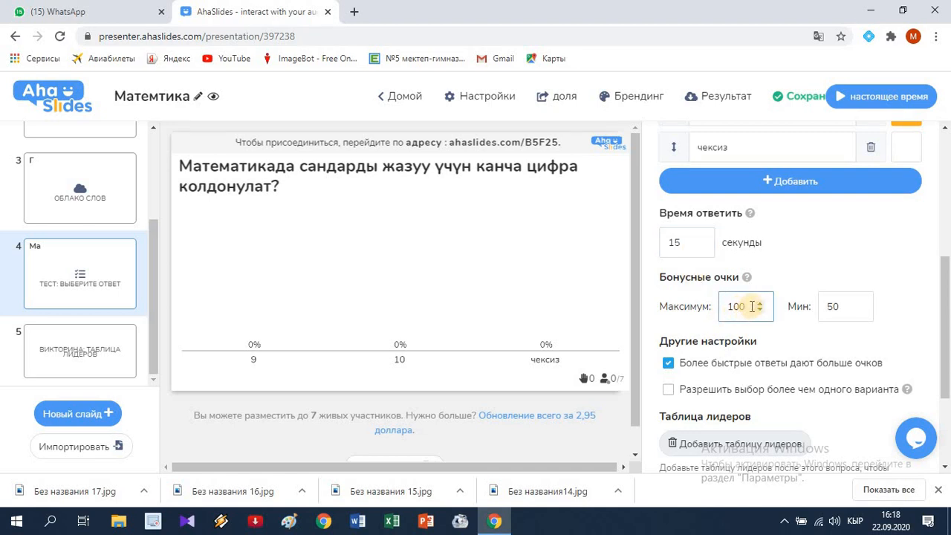
click(832, 309)
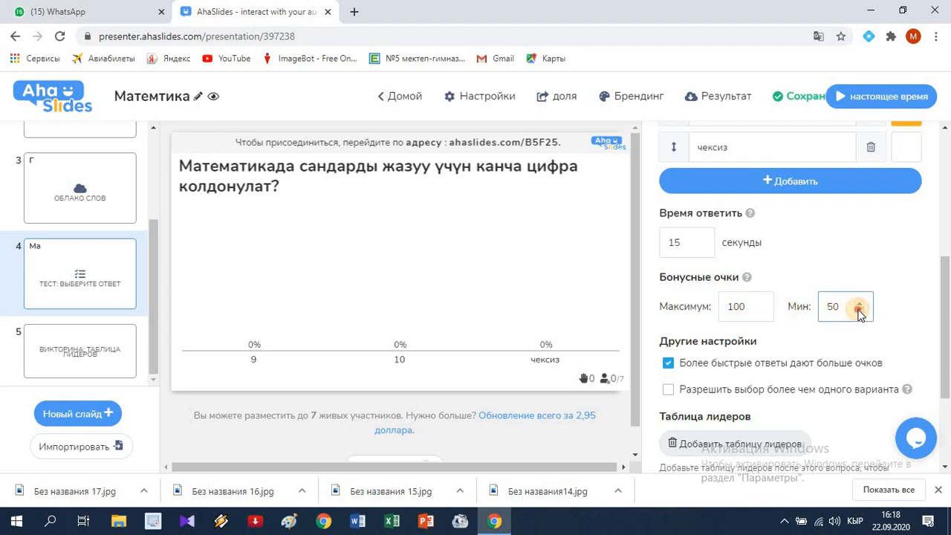
click(860, 314)
click(859, 314)
click(860, 313)
click(859, 313)
scroll(754, 350, down, 2)
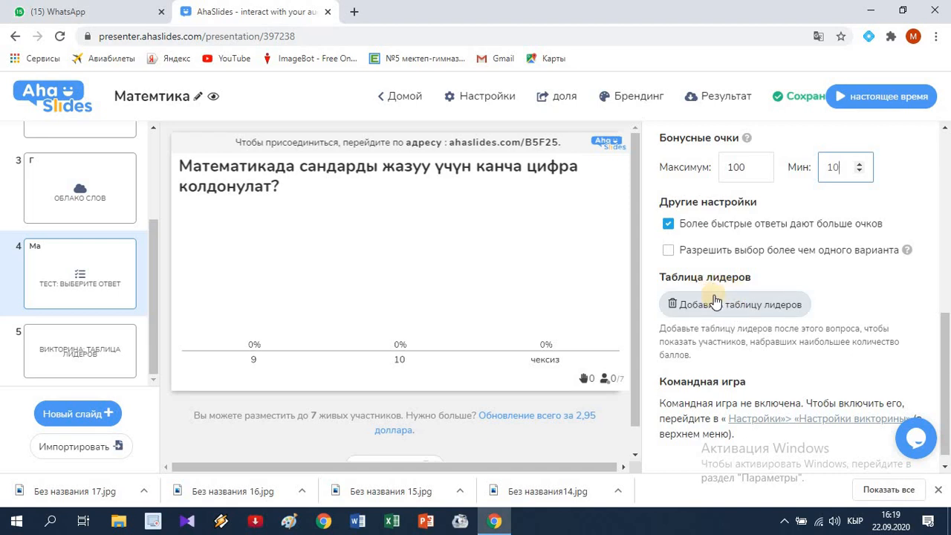
scroll(759, 335, up, 1)
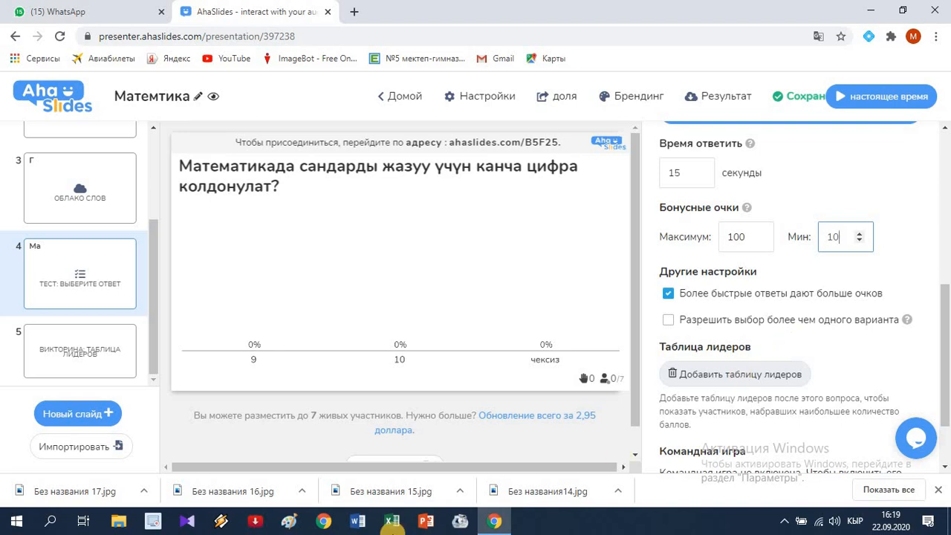
Step: Add a new content slide of the heading and subheading type after the quiz question
click(68, 421)
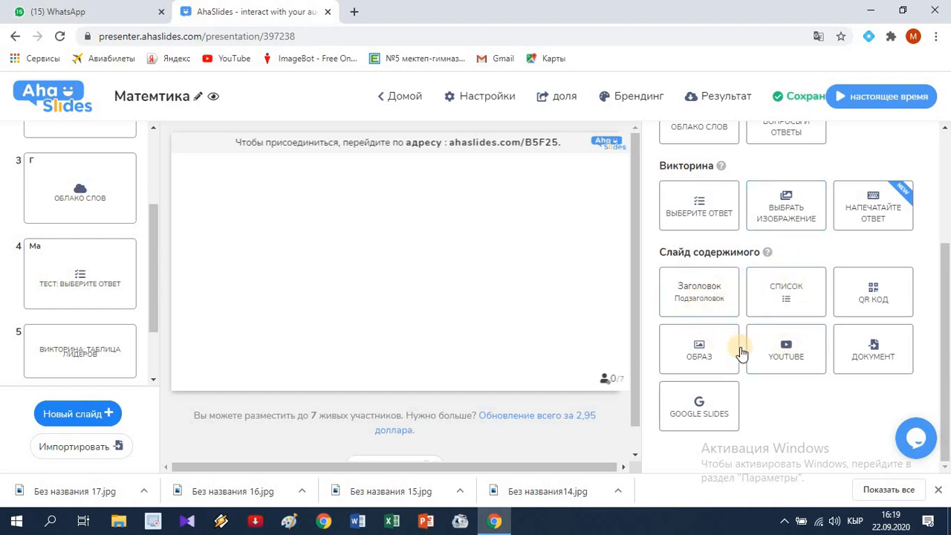
click(708, 302)
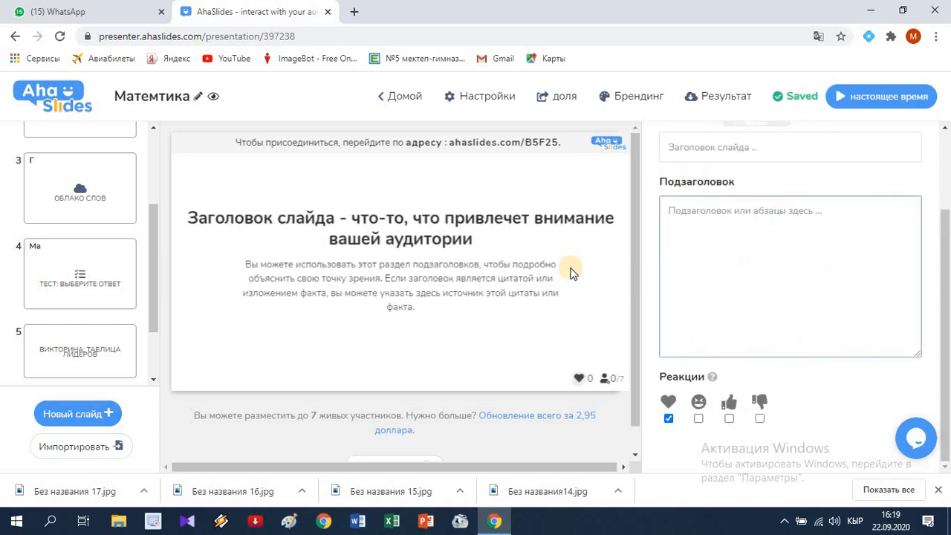
Step: Enter the slide heading "Математика-илимдердин падышасы"
click(708, 152)
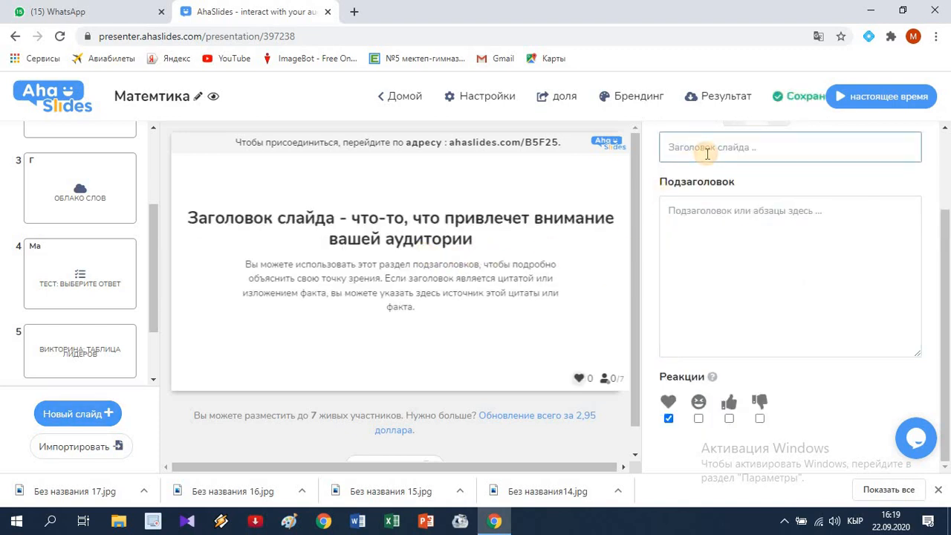
click(707, 154)
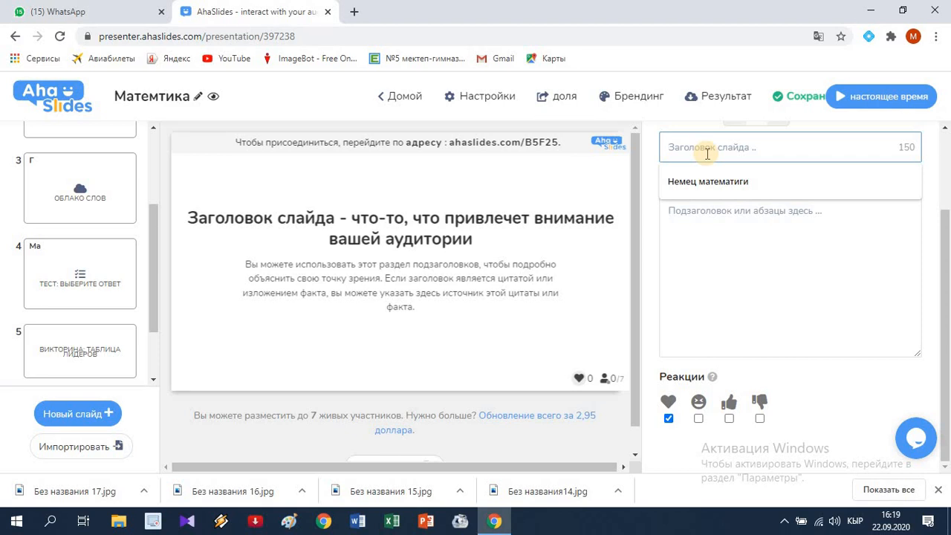
text(М)
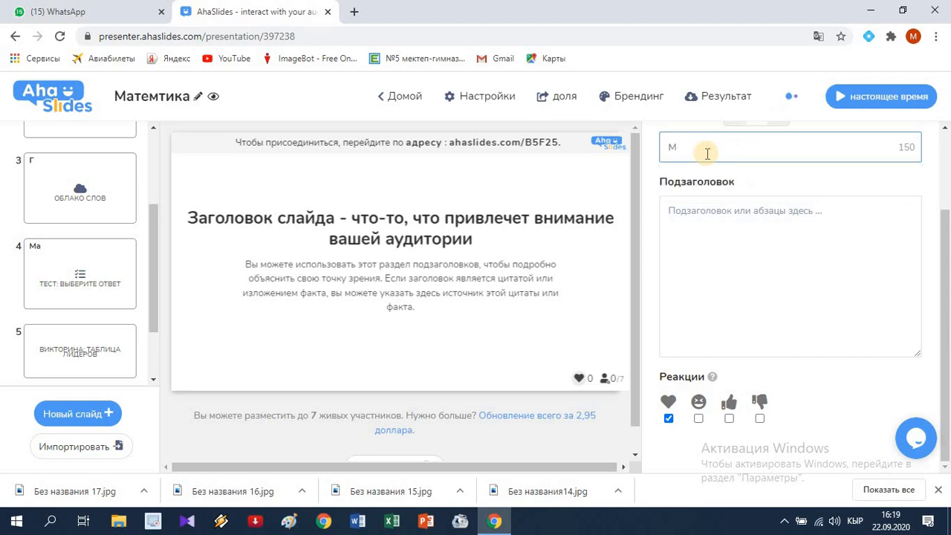
text(атематика )
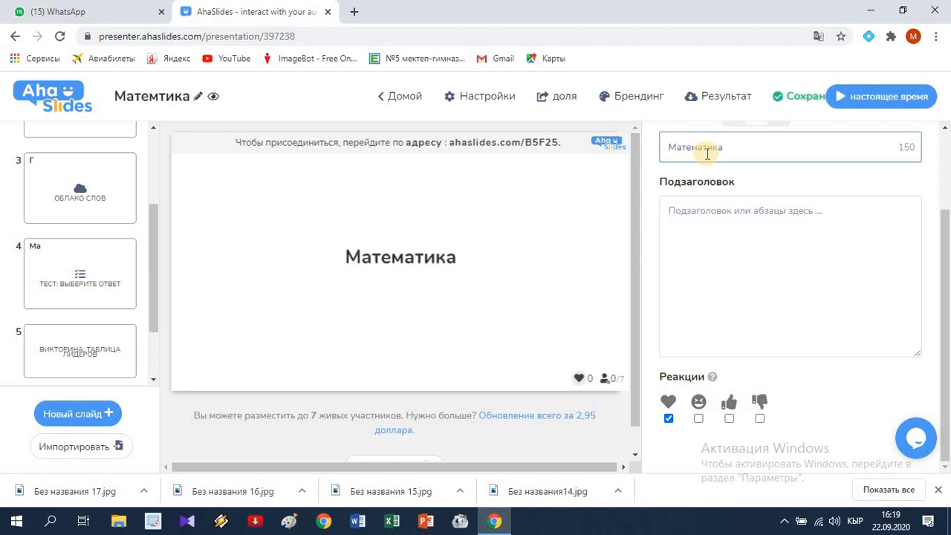
text(-или)
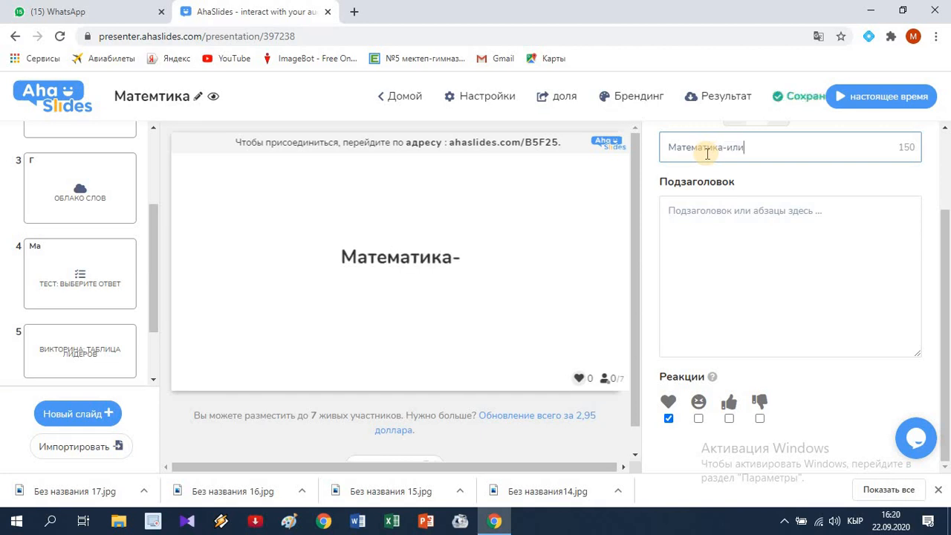
text(мдердин)
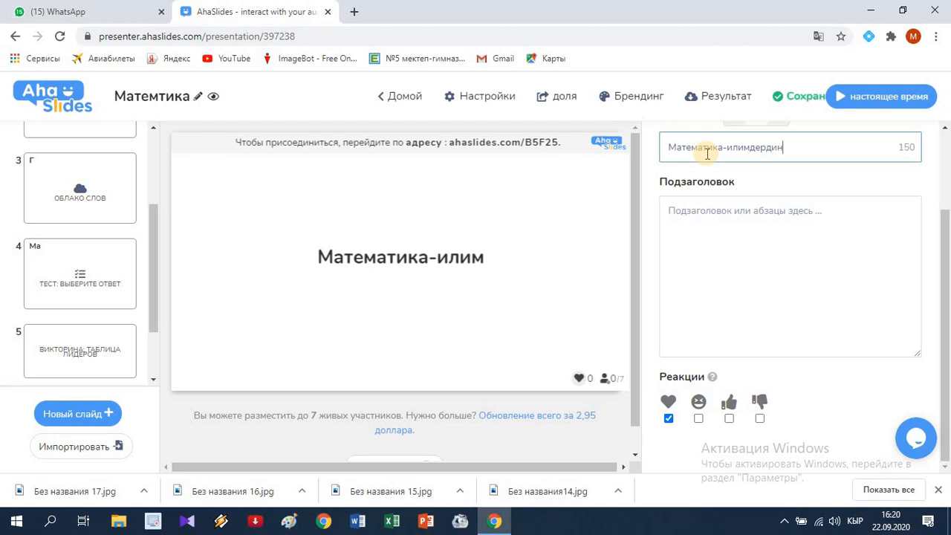
text( пады)
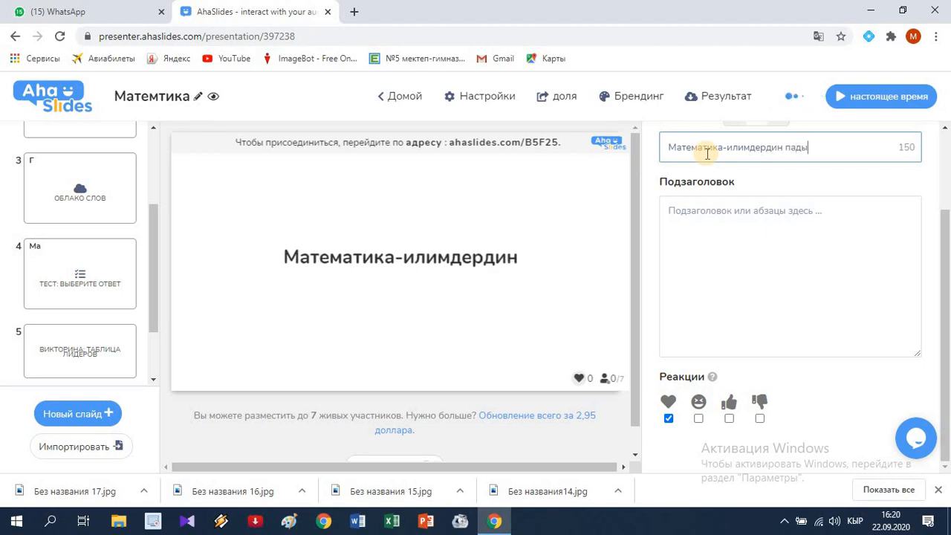
text(шасы)
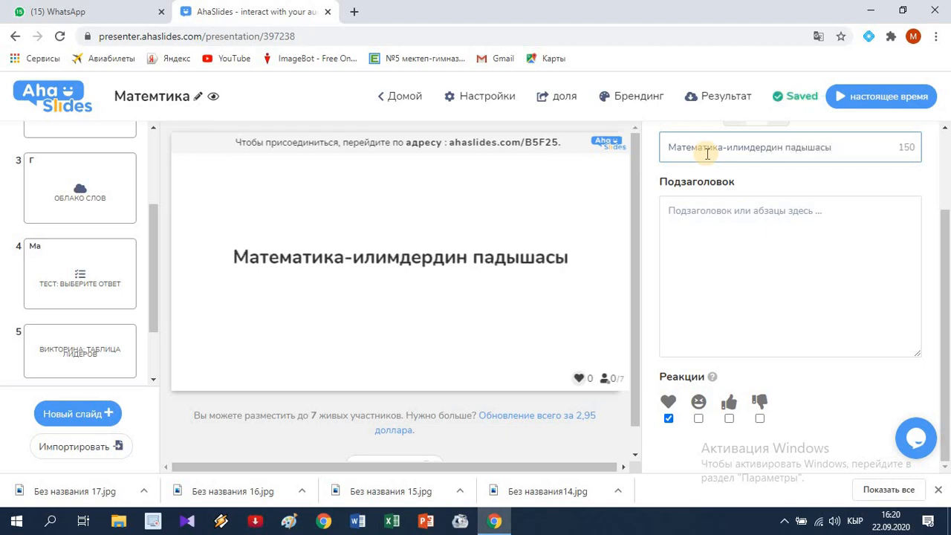
Step: Enter the subheading "Математика-бул акылдын гимнастикасы" under the slide's heading
click(729, 213)
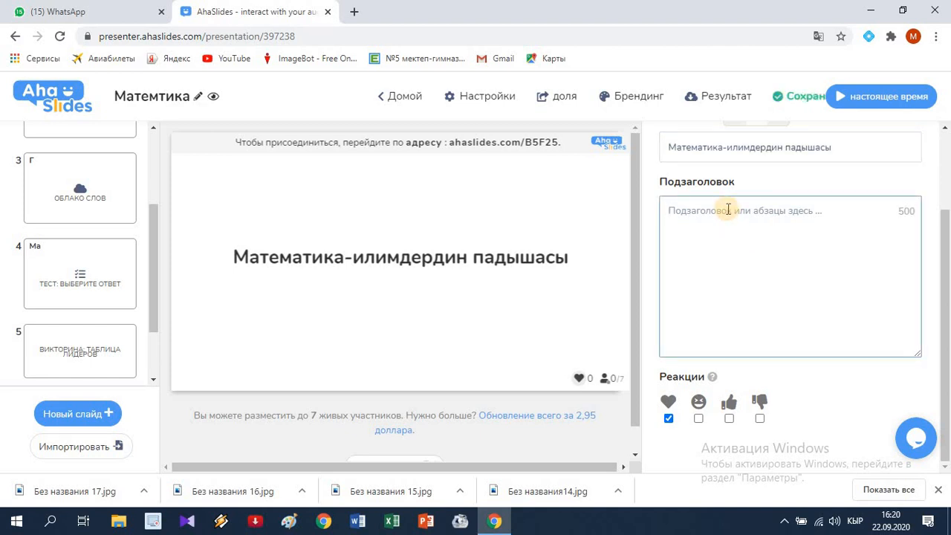
text(Матем)
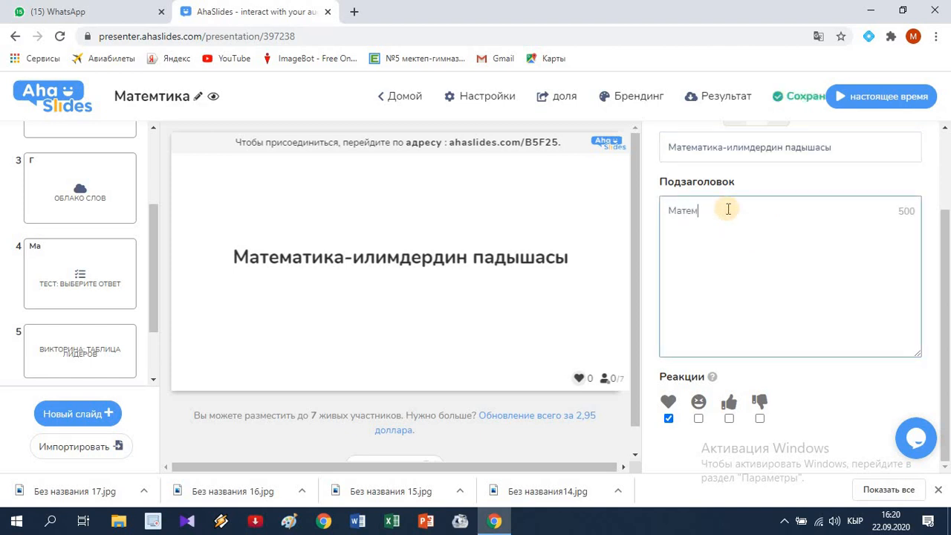
text(атика-бул а)
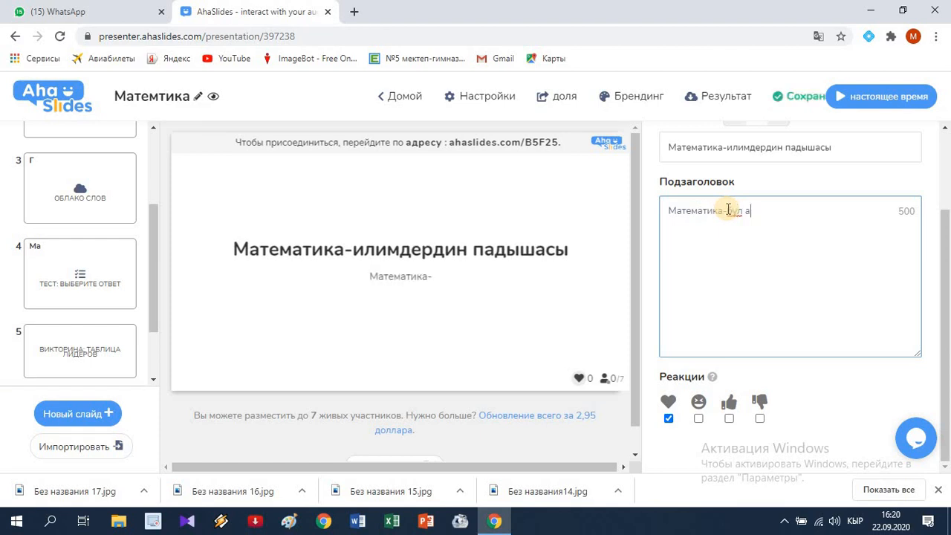
text(кылдын ги)
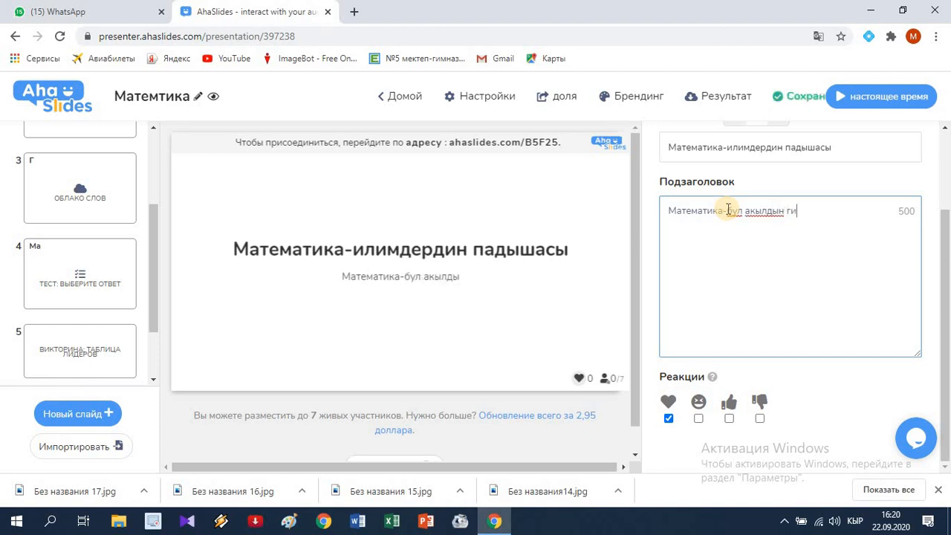
text(мнастикасы)
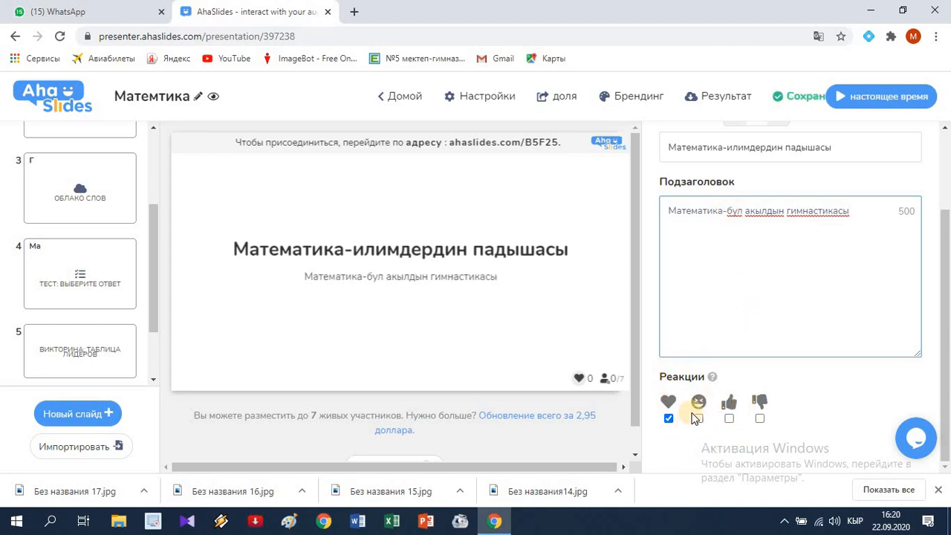
Step: Enable the thumbs-up and thumbs-down reactions for the heading slide
click(730, 419)
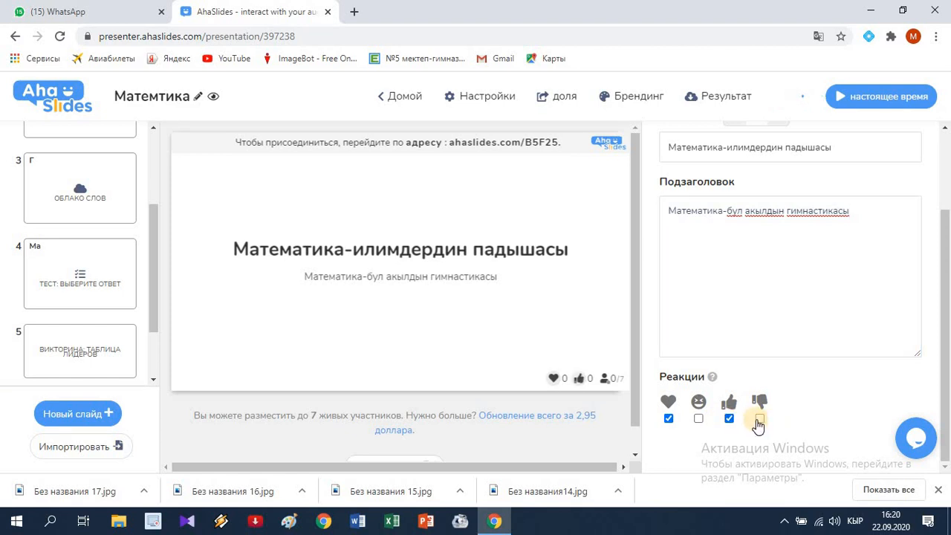
click(760, 418)
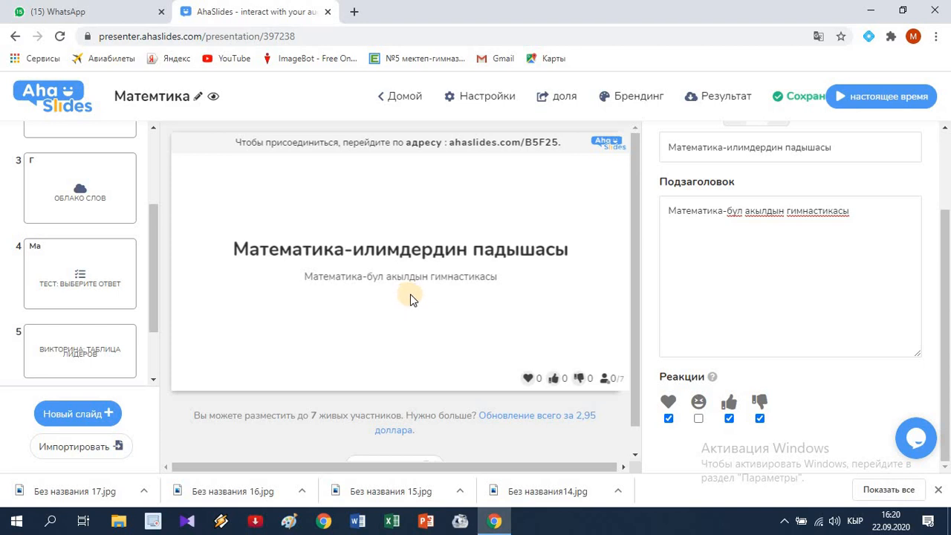
scroll(412, 301, down, 1)
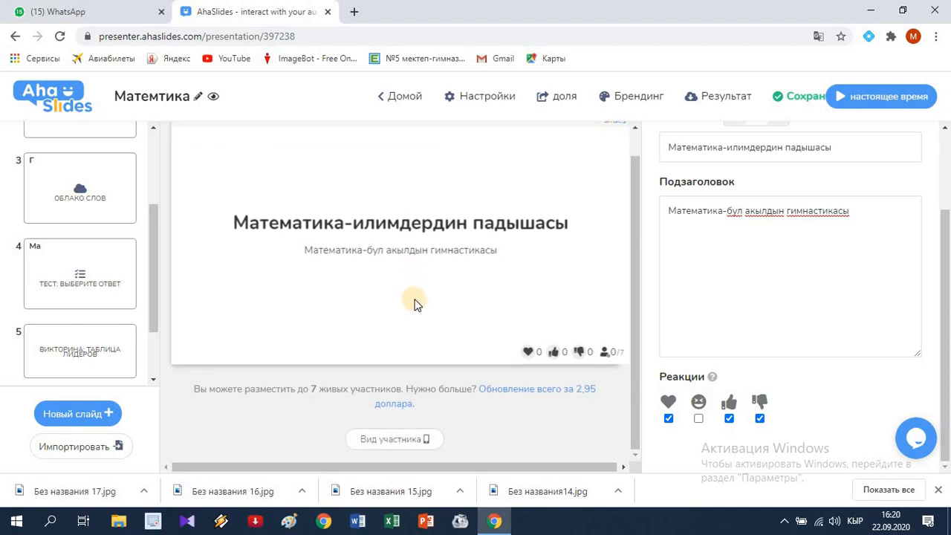
scroll(415, 304, up, 1)
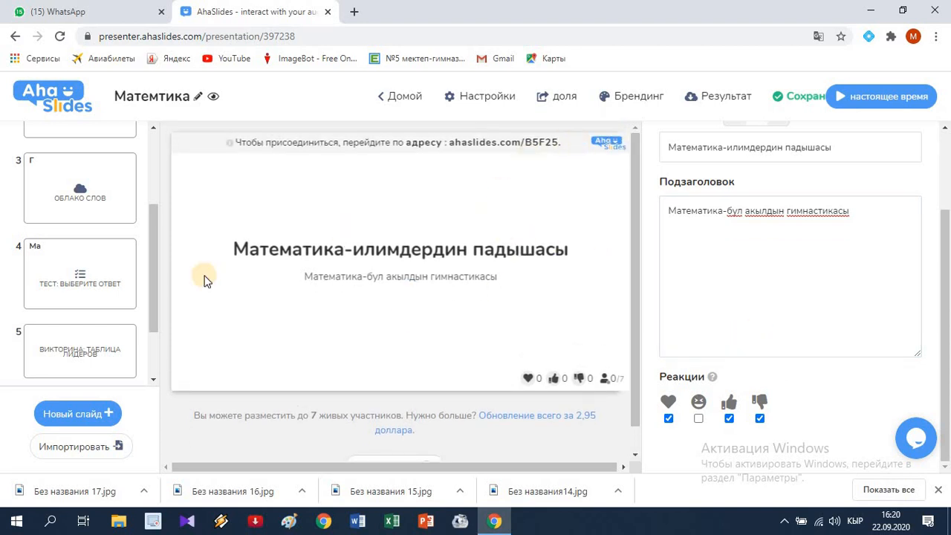
Step: Set the base colour of the first slide, "5-7=?", to light blue and open its background image chooser
scroll(88, 240, up, 2)
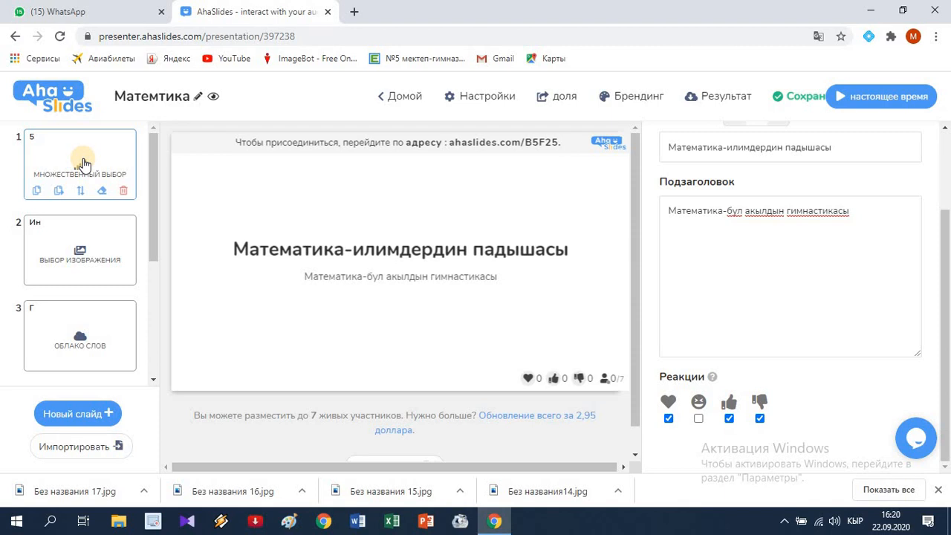
click(87, 147)
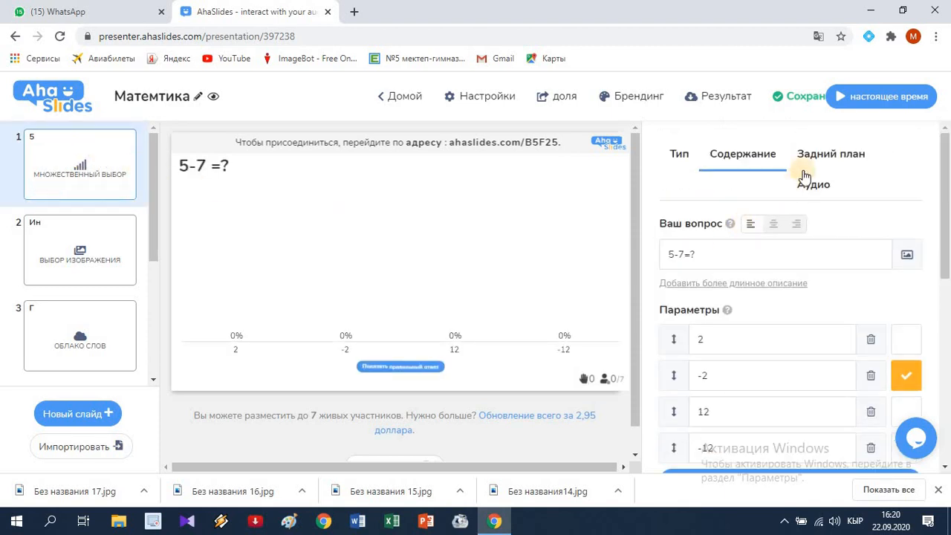
click(819, 156)
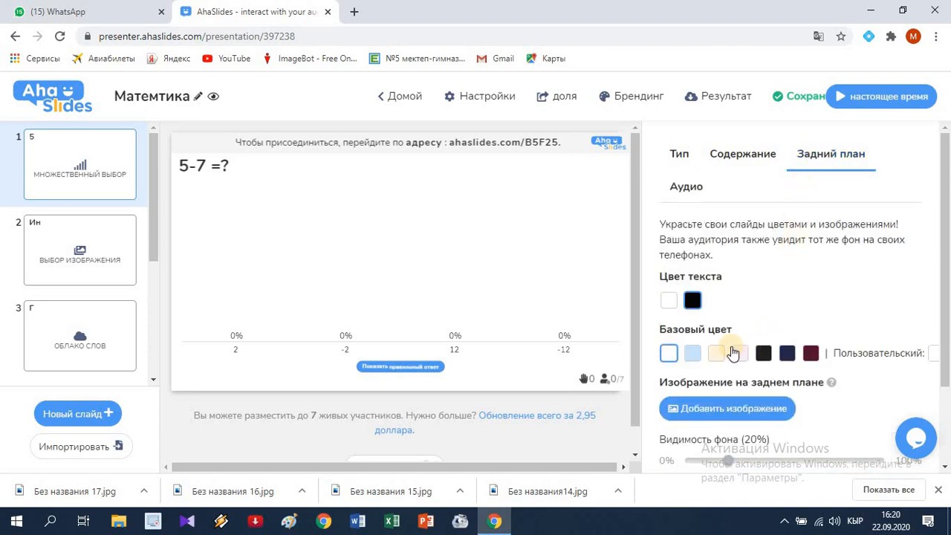
click(697, 357)
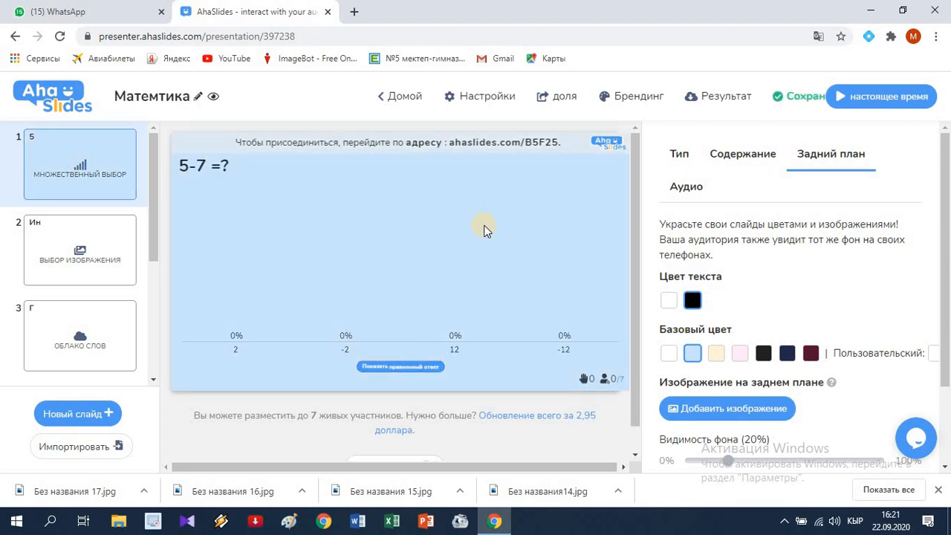
click(721, 411)
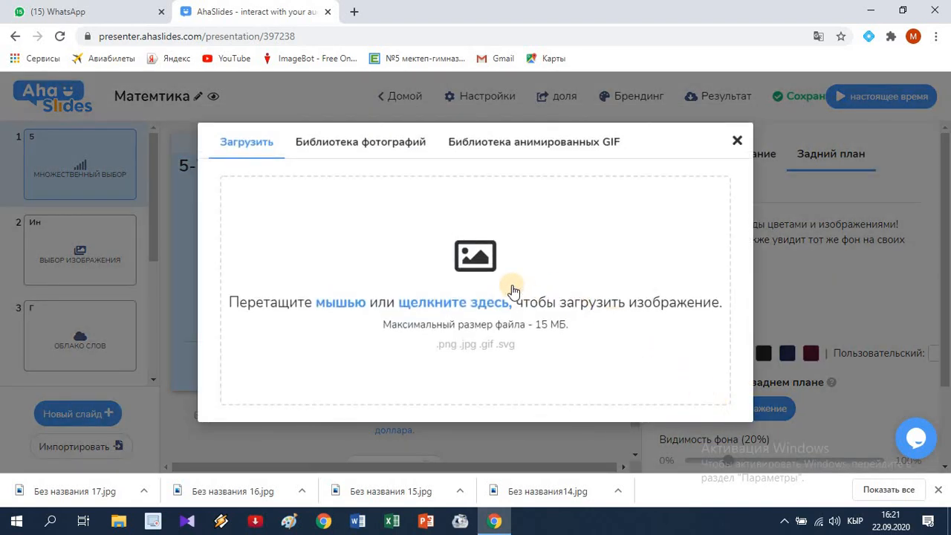
click(458, 306)
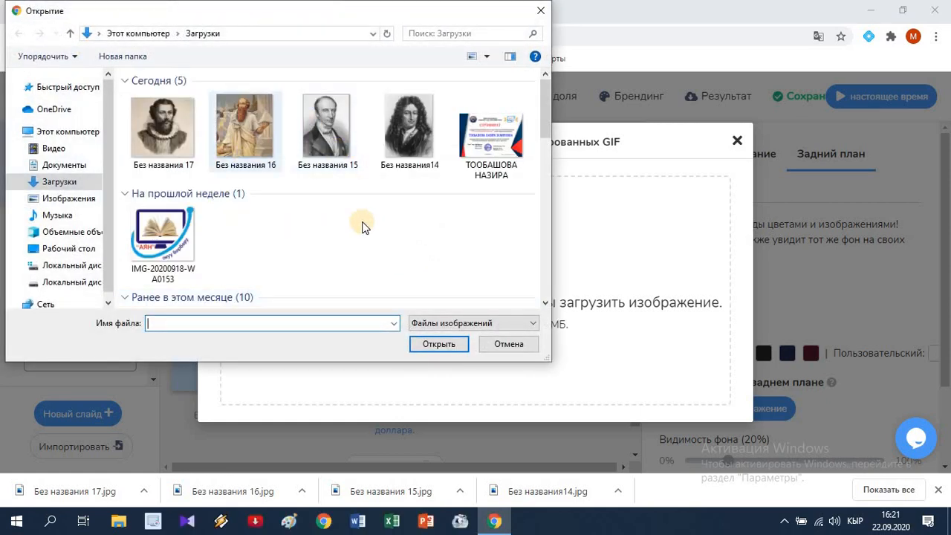
scroll(425, 214, down, 5)
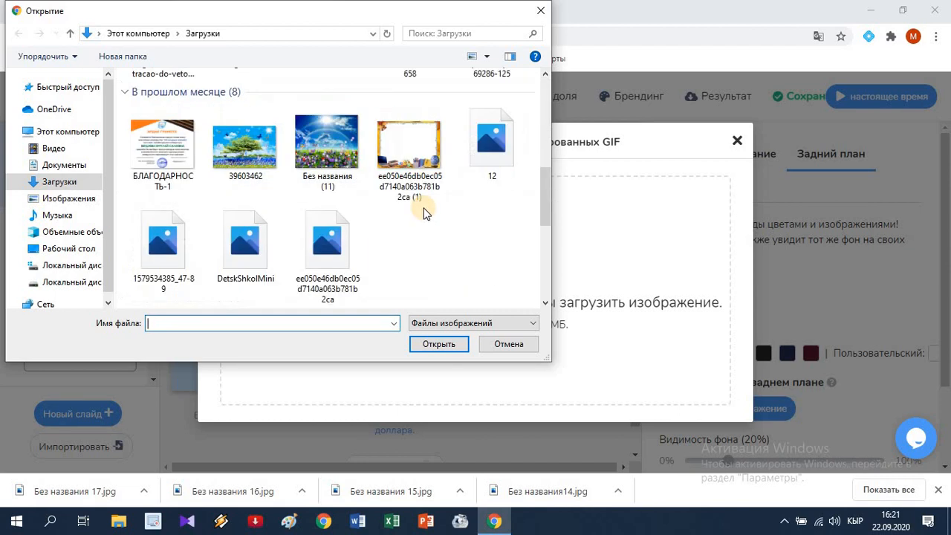
scroll(430, 213, down, 2)
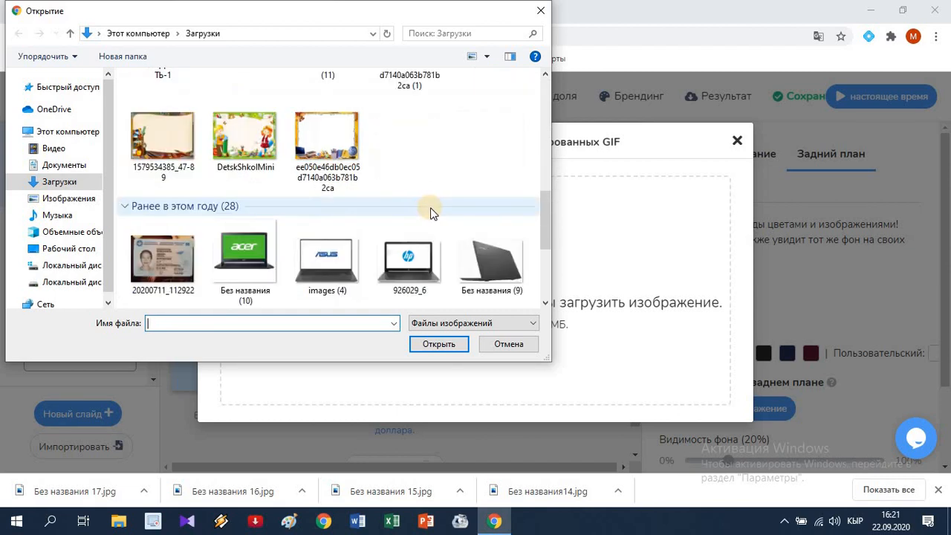
scroll(426, 214, up, 8)
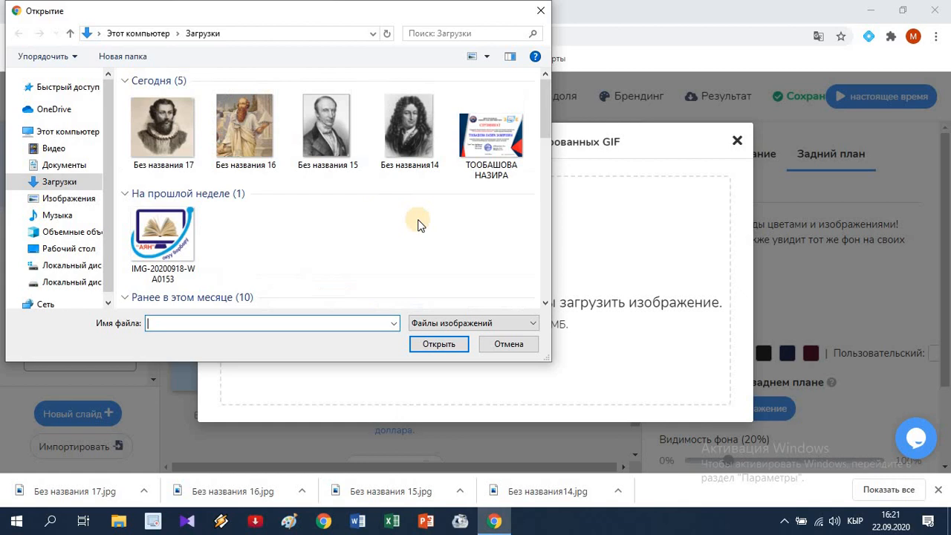
click(510, 347)
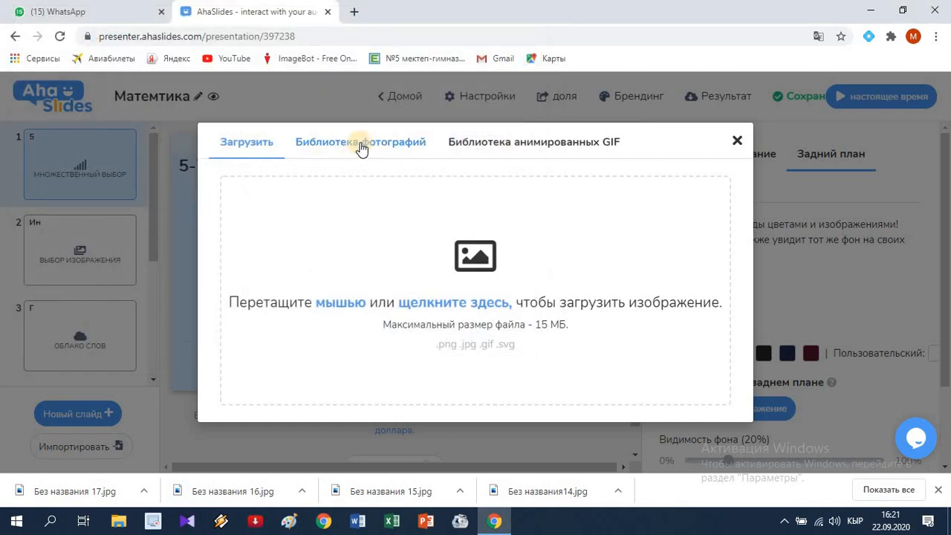
Step: Set the photo library picture of a team meeting with sticky notes as the first slide's background, keeping the default crop
click(361, 147)
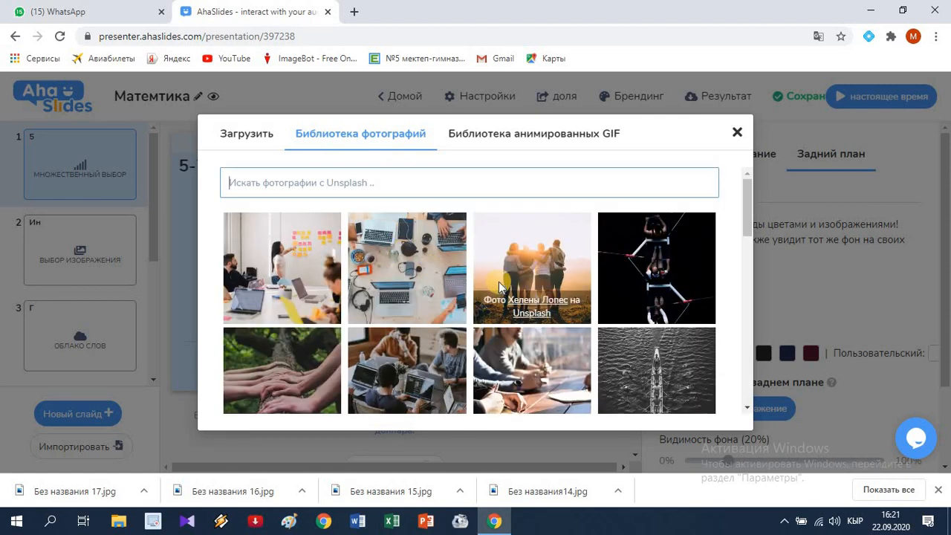
scroll(499, 287, down, 5)
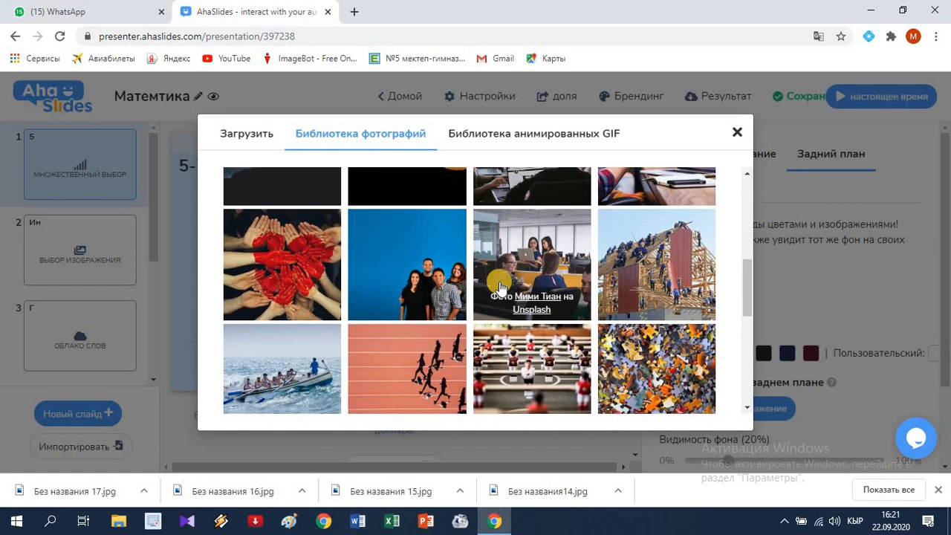
scroll(499, 287, down, 3)
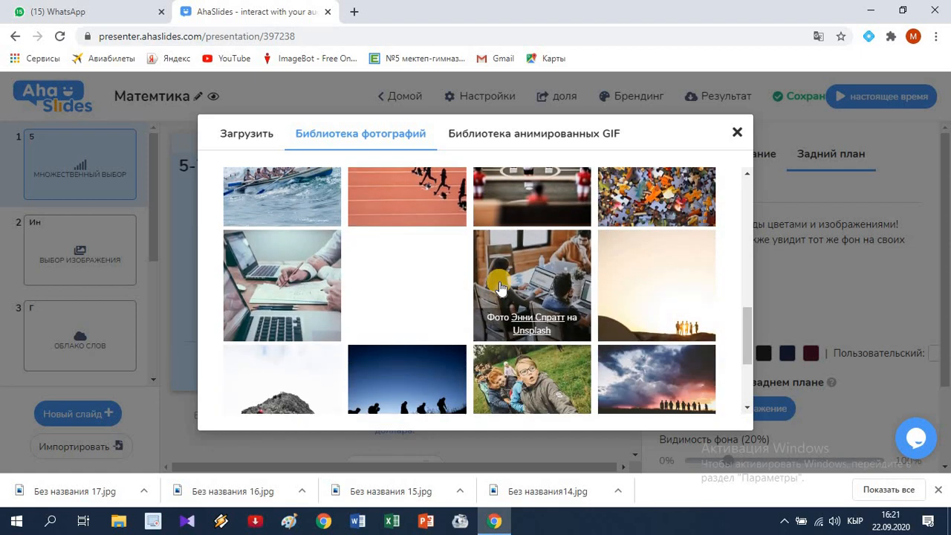
scroll(499, 287, up, 10)
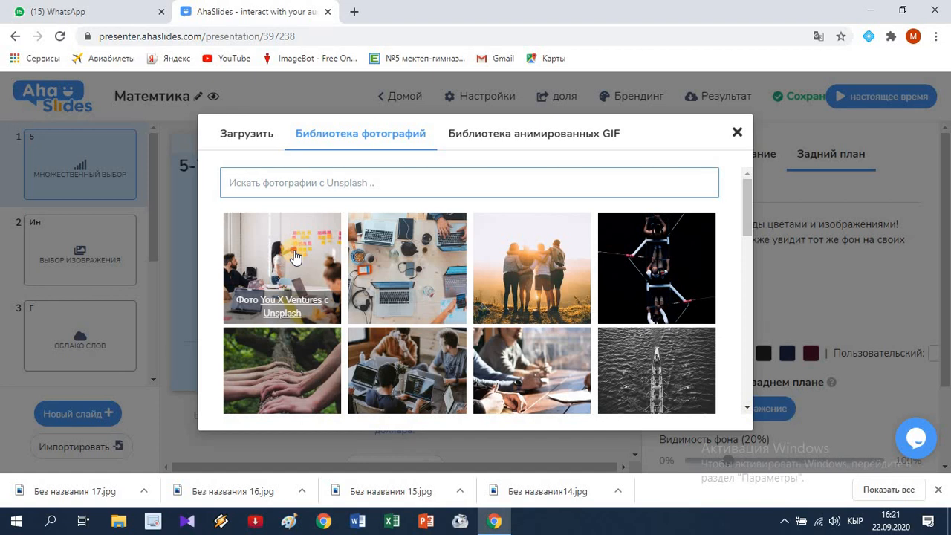
click(294, 255)
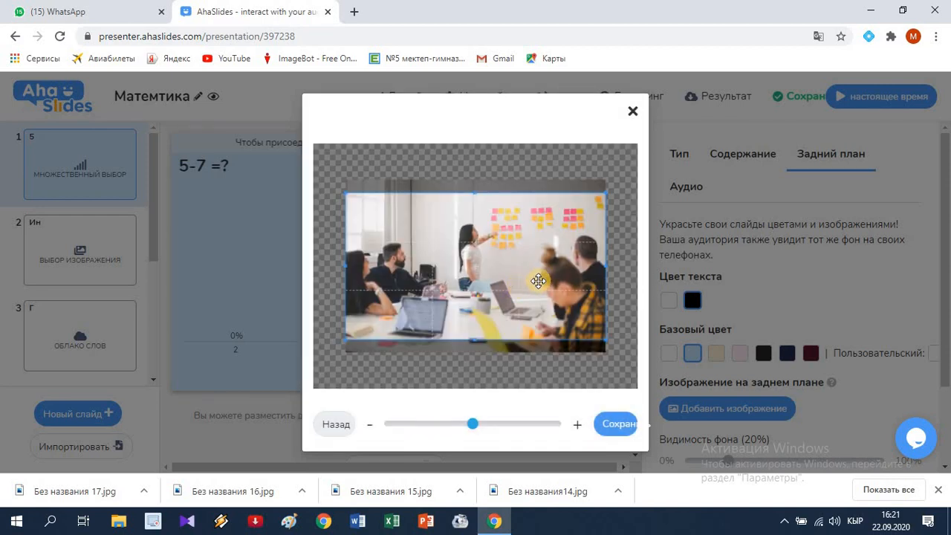
click(615, 428)
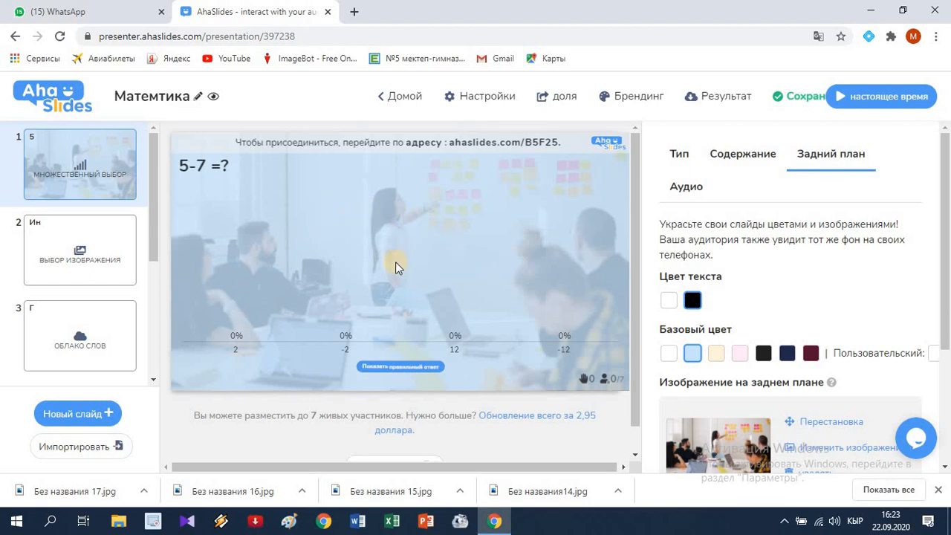
Step: Set the base colour of the second slide, the image-choice question about the integral sign, to light cream
click(98, 238)
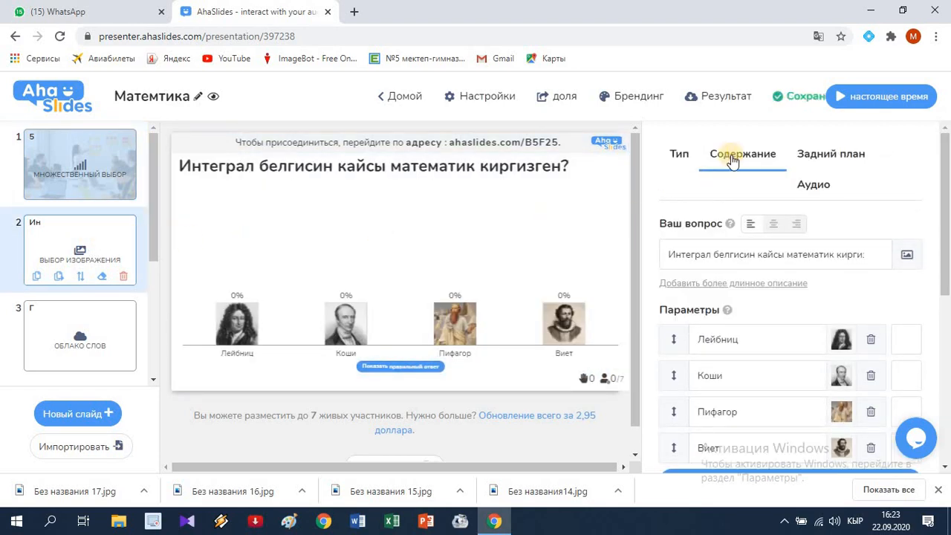
click(838, 160)
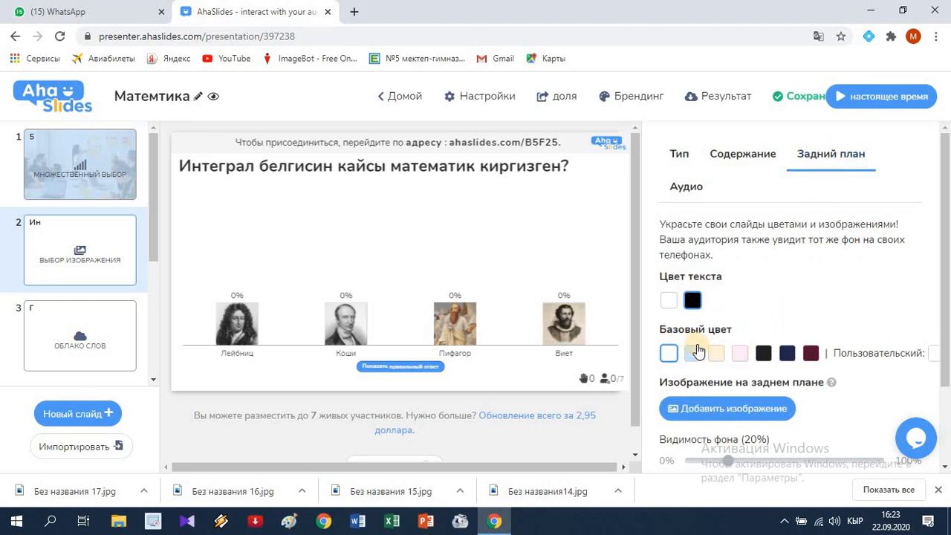
click(716, 353)
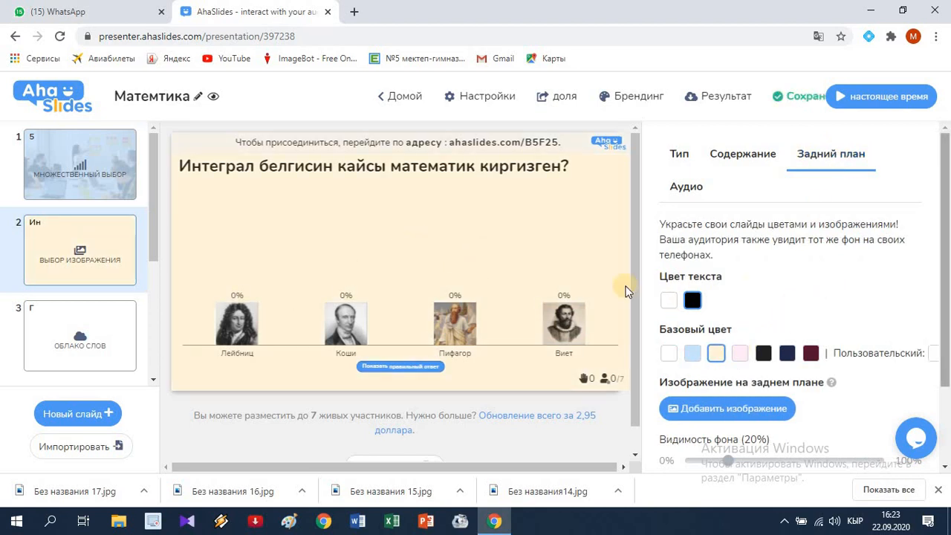
Step: Set the base colour of the third slide, the geometry word cloud, to light pink
click(104, 330)
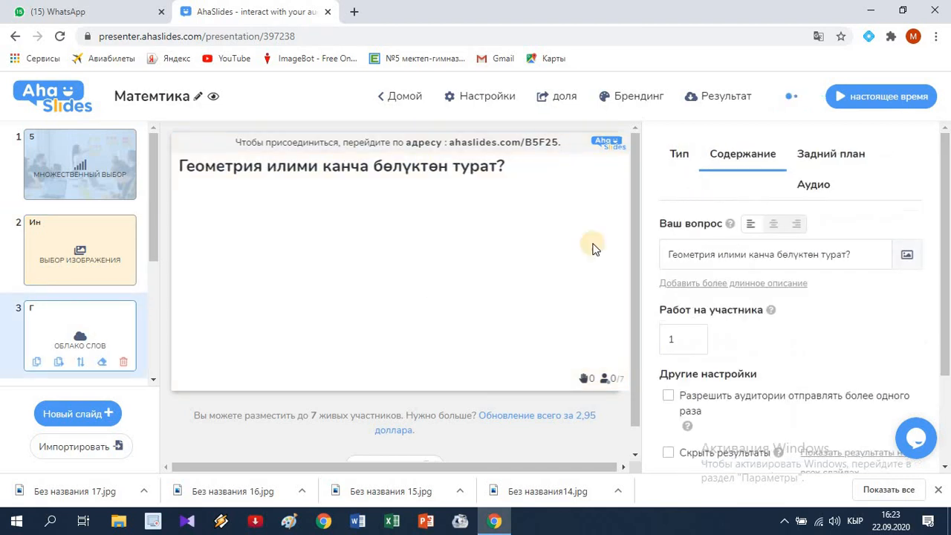
click(836, 157)
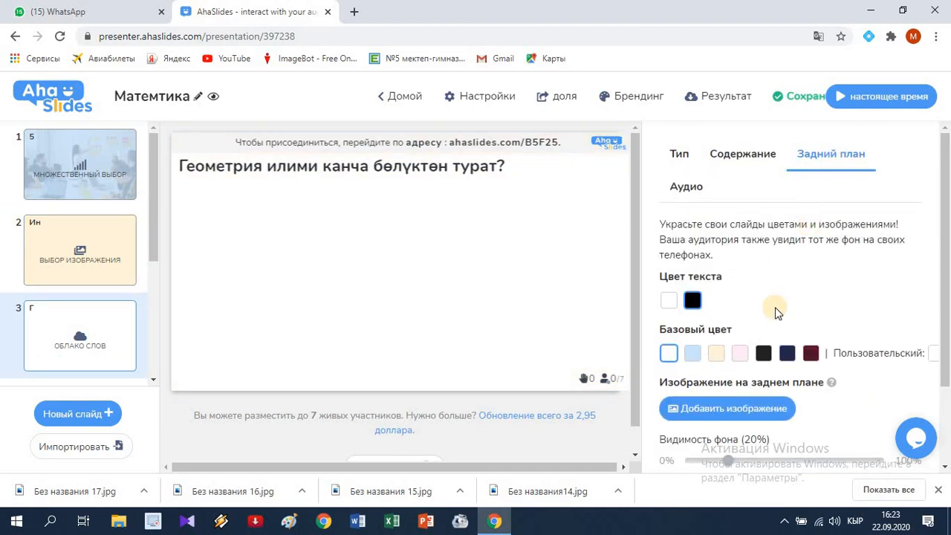
click(739, 355)
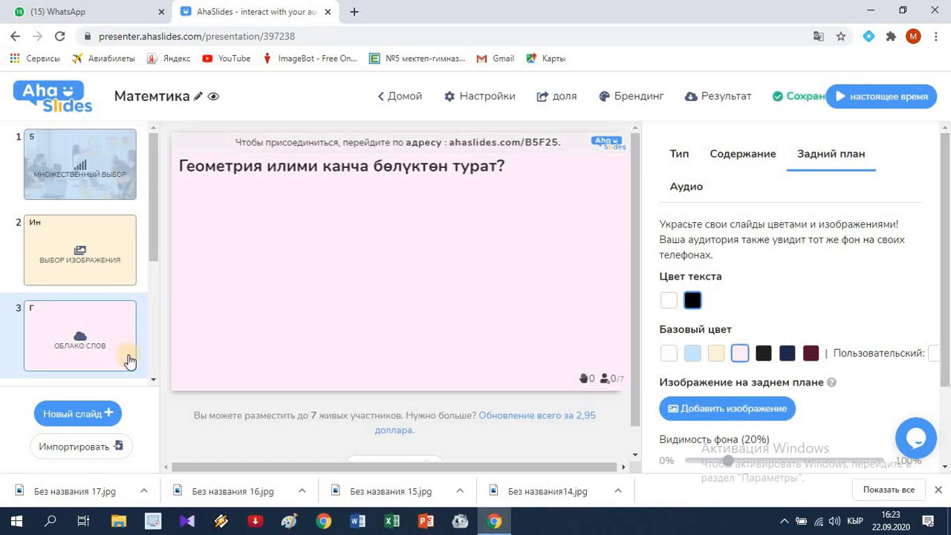
Step: Give the fourth slide, the pick-answer quiz, the custom yellow base colour #FFEB3B
scroll(78, 342, down, 1)
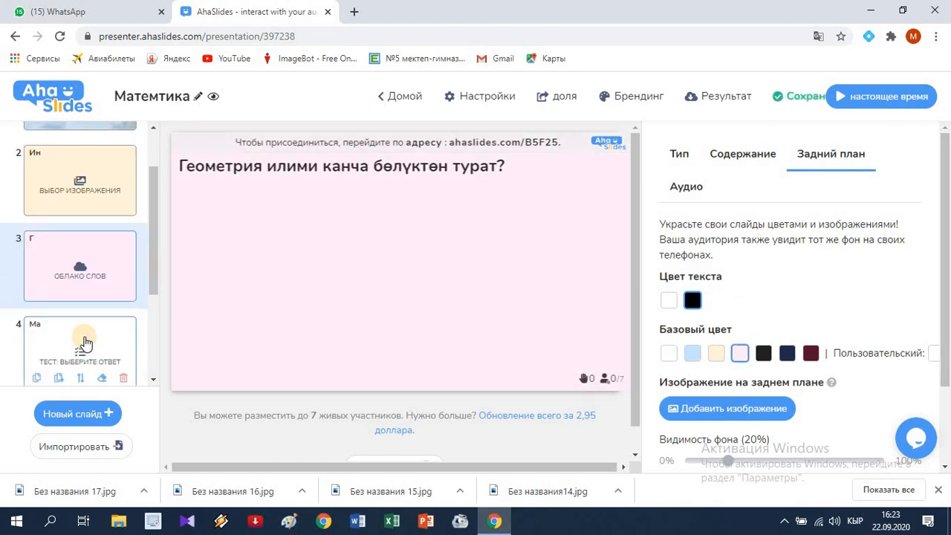
click(84, 342)
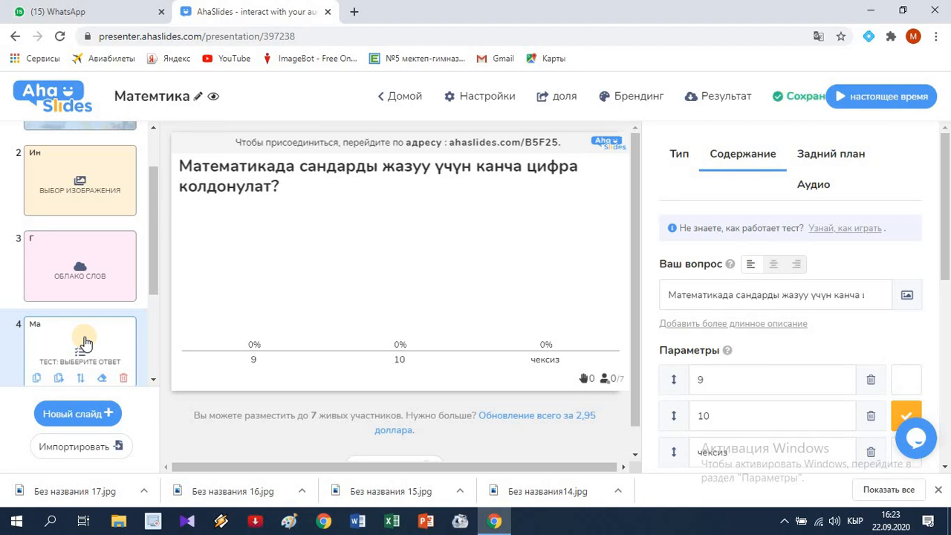
click(848, 158)
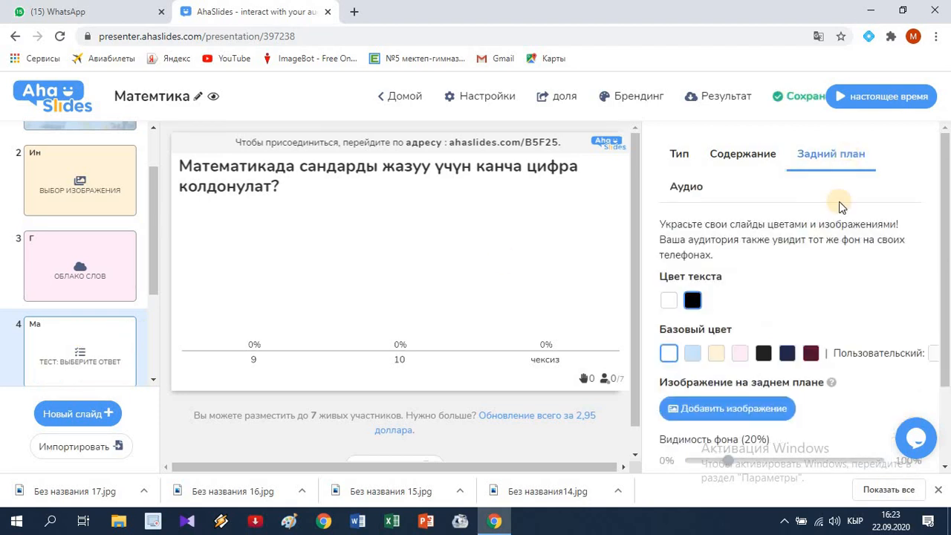
click(934, 356)
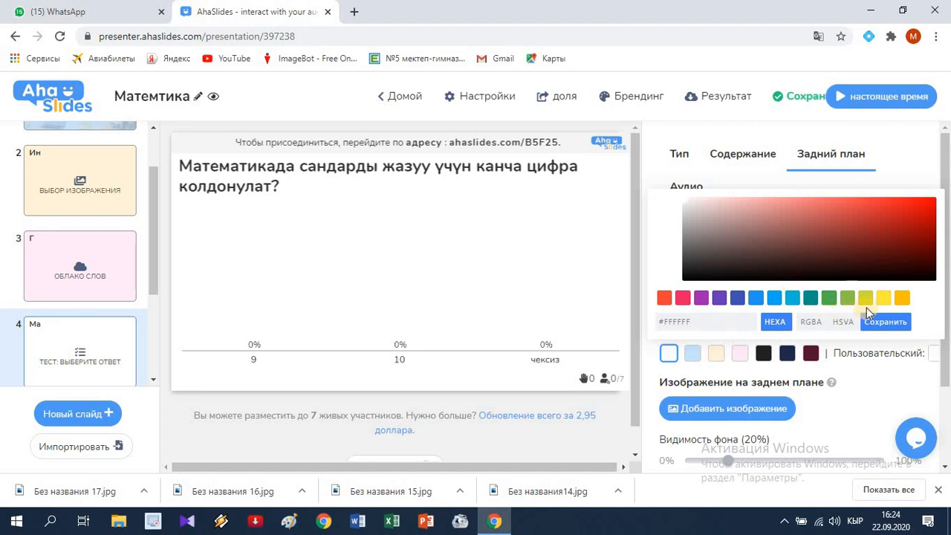
click(884, 299)
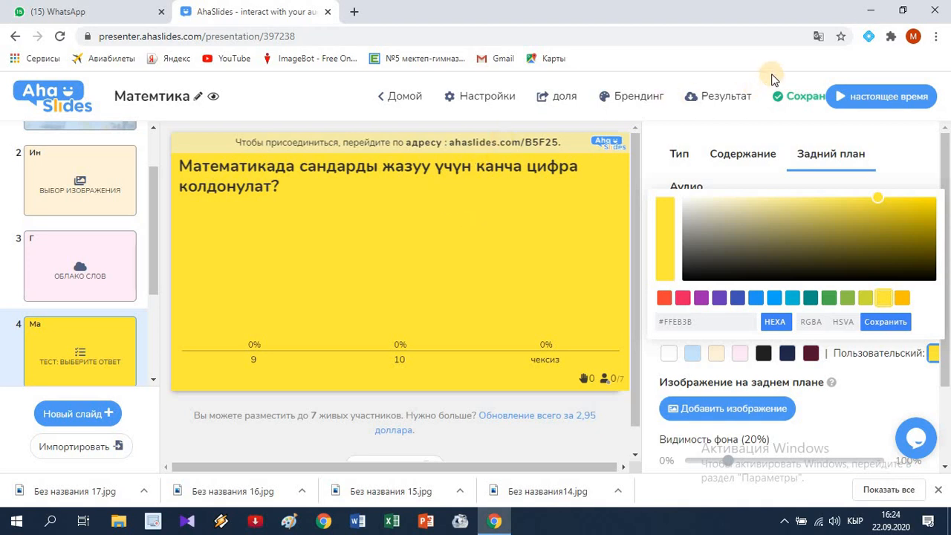
Step: Switch the page translation from Russian back to English and dismiss the translation options
click(819, 38)
click(685, 66)
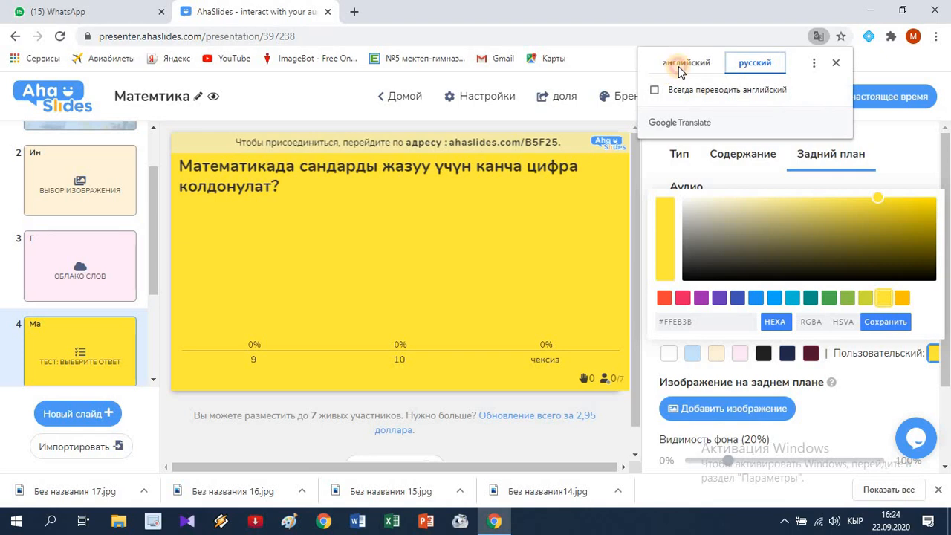
click(839, 63)
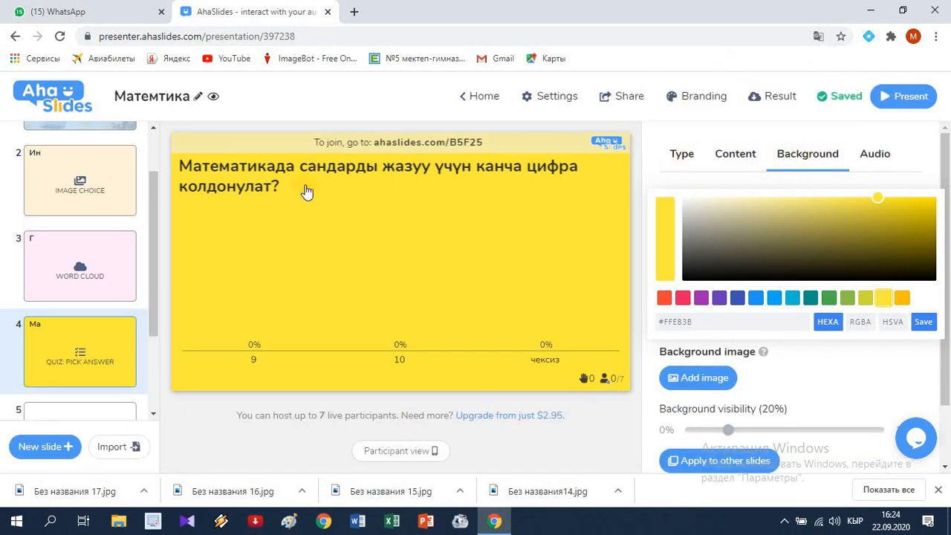
Step: Select the first slide and copy the presentation's short participant link from the sharing options
scroll(123, 171, up, 2)
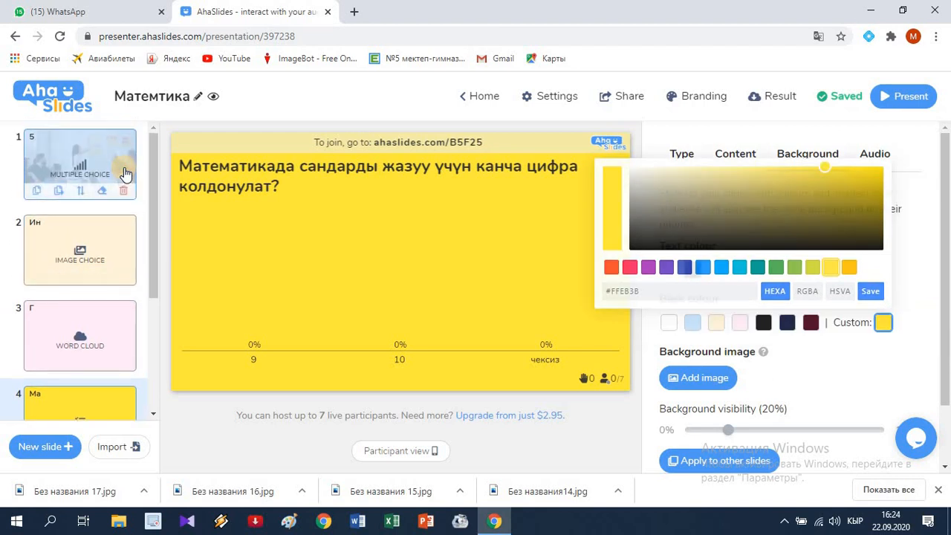
click(124, 169)
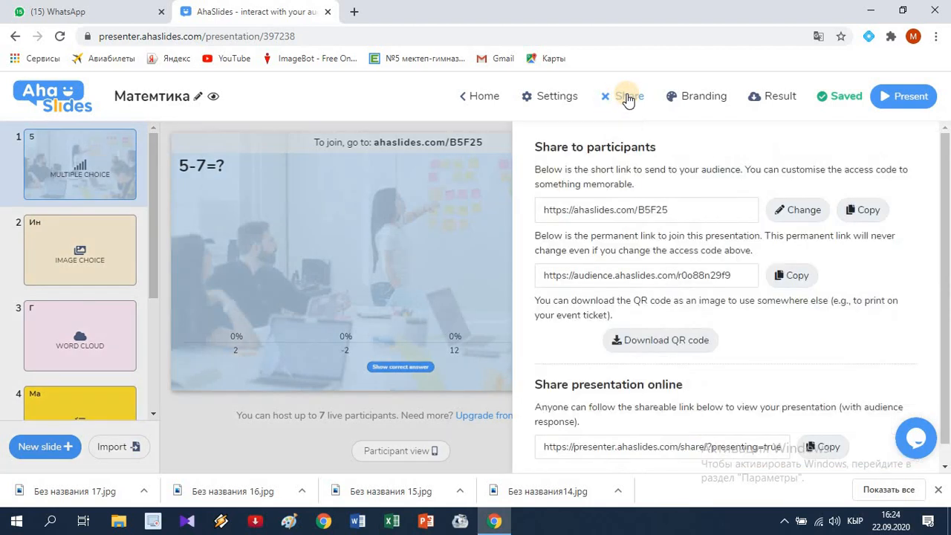
click(625, 98)
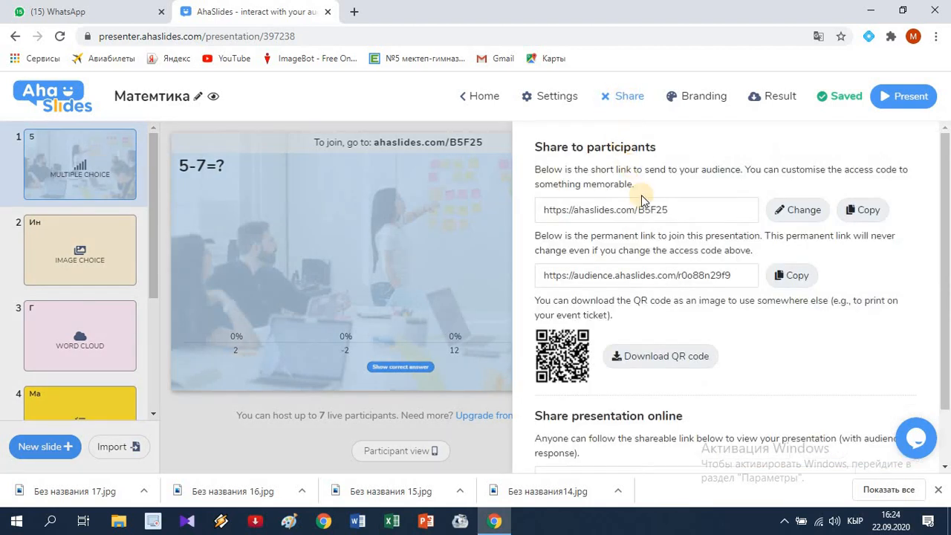
click(673, 211)
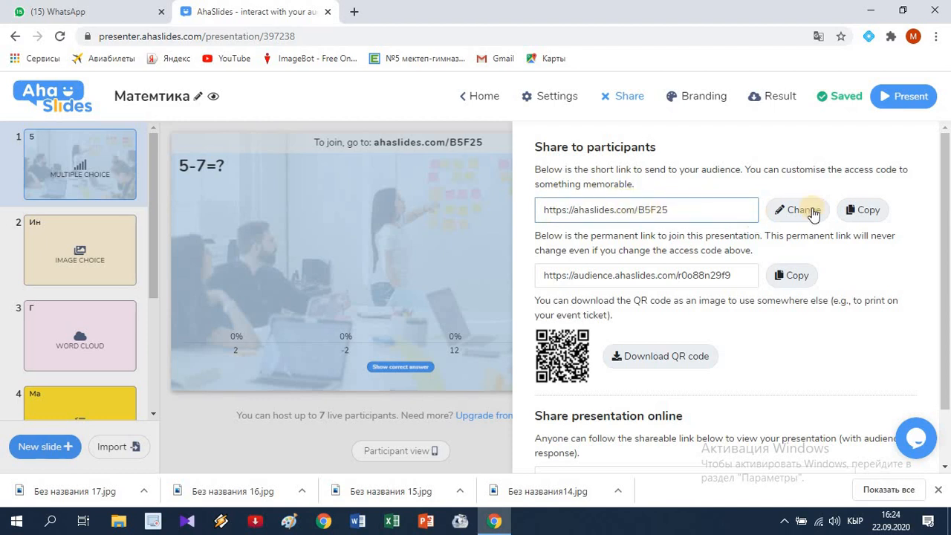
click(871, 210)
click(866, 214)
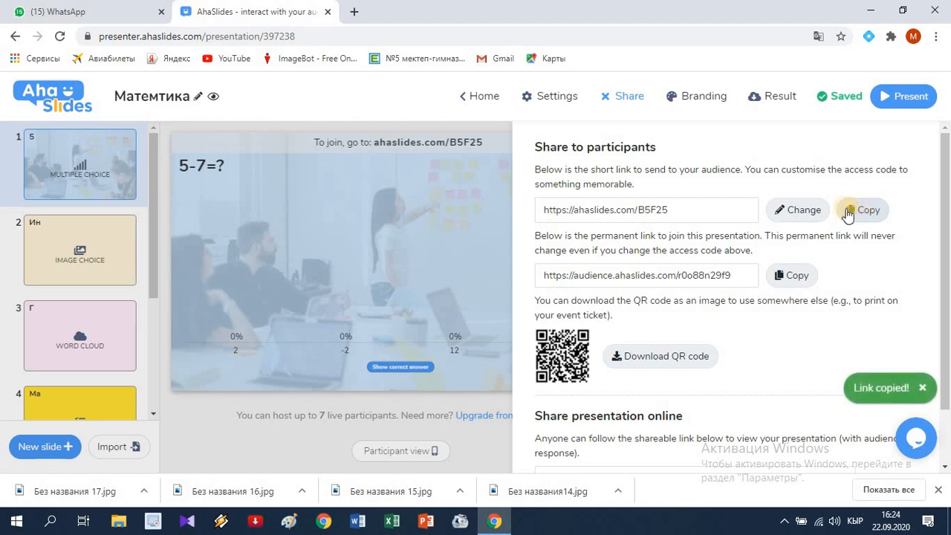
Step: Switch to WhatsApp and send the copied participant link to the "Окуу" group chat
click(112, 14)
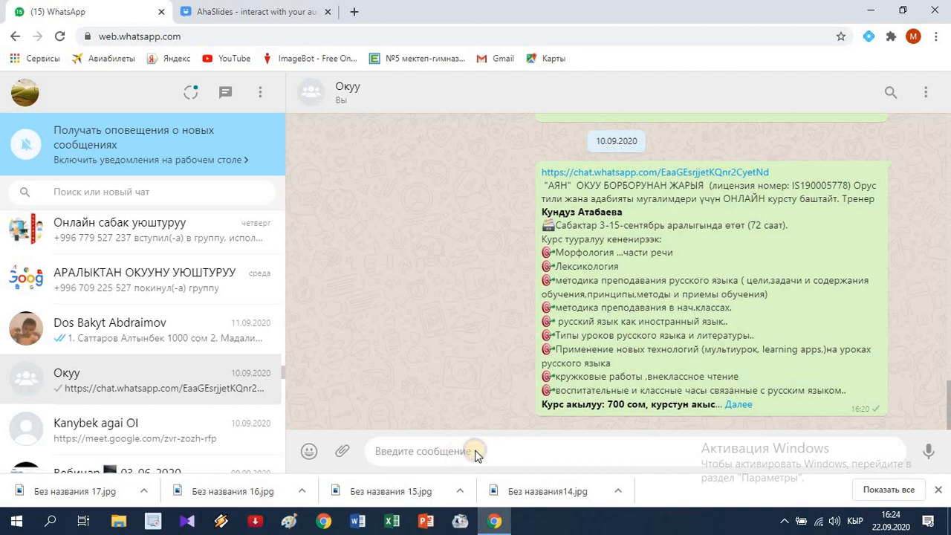
right_click(476, 451)
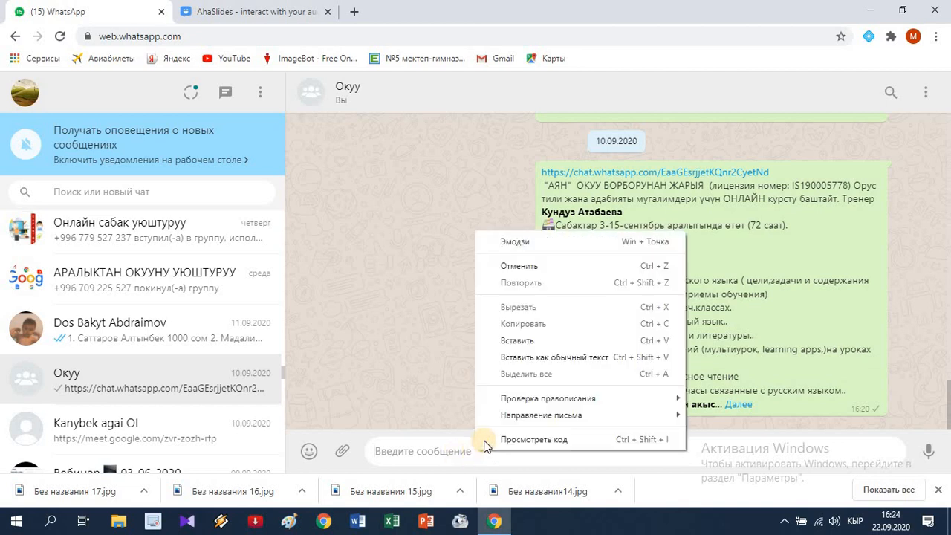
click(525, 342)
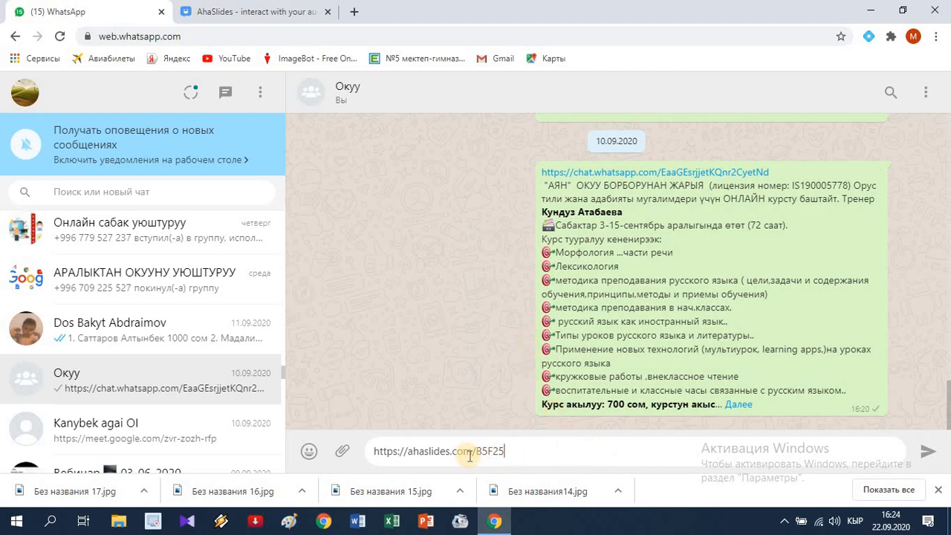
click(929, 453)
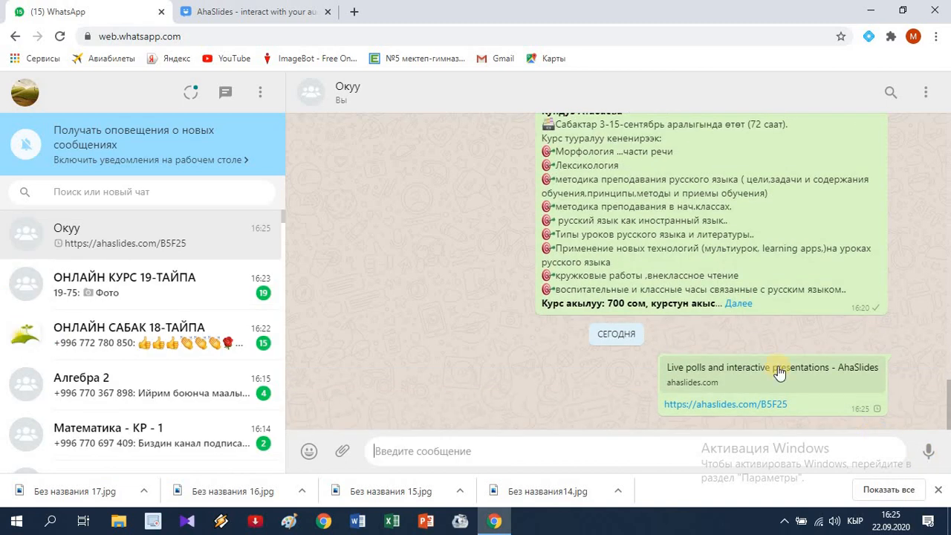
Step: Switch back to AhaSlides, open the participant preview of the "5-7=?" slide beside the slide and submit the answer -2
click(282, 13)
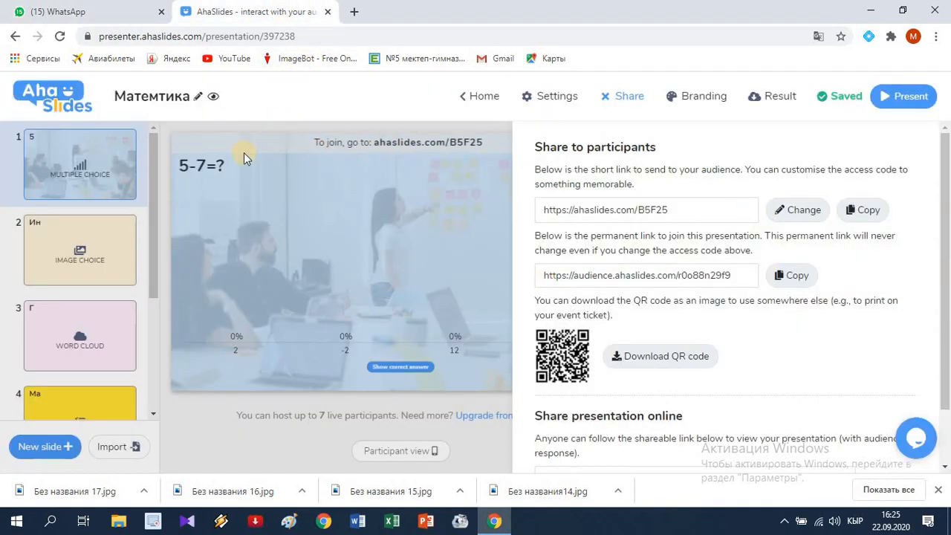
click(82, 156)
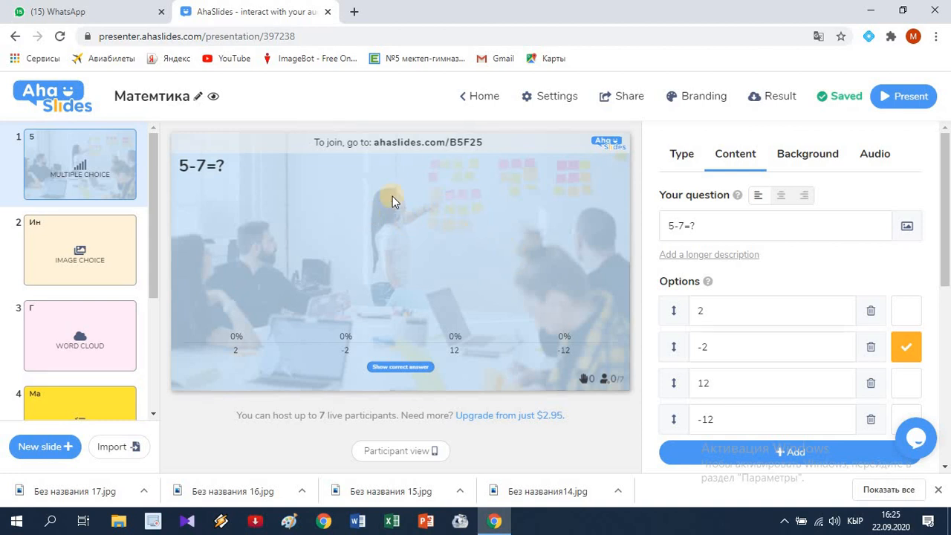
click(402, 451)
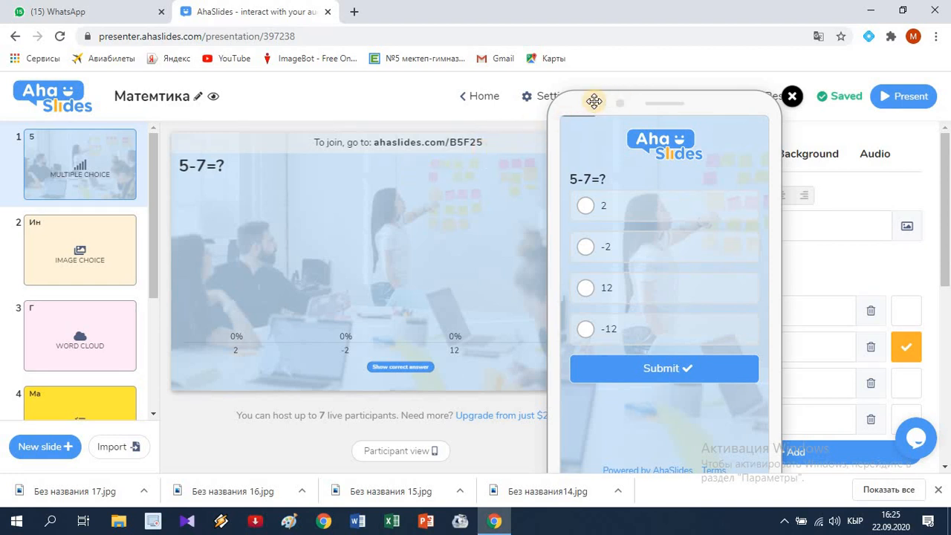
drag(632, 95, 774, 80)
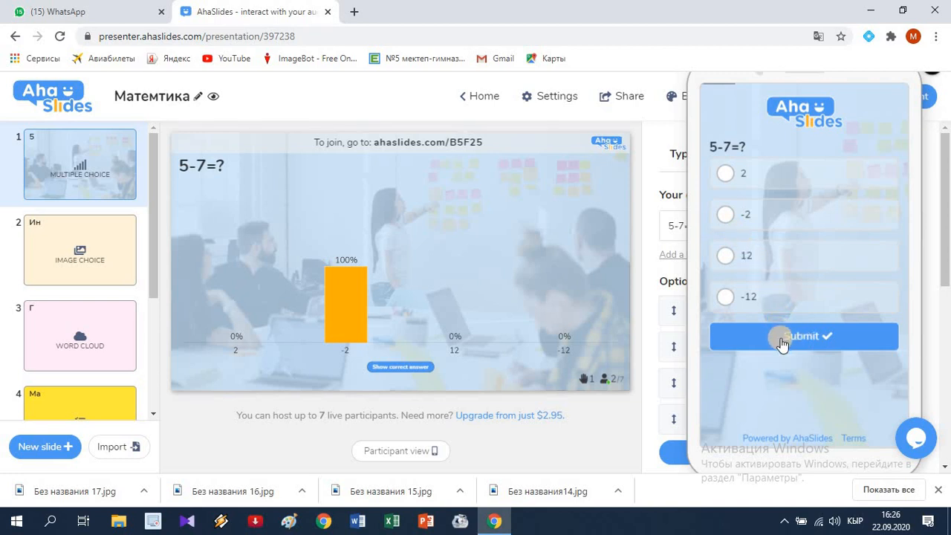
click(724, 217)
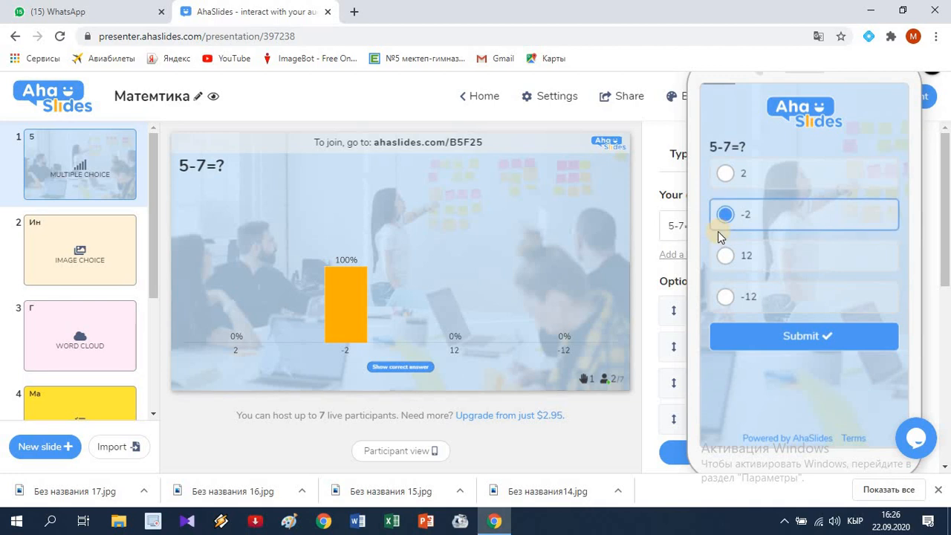
click(799, 336)
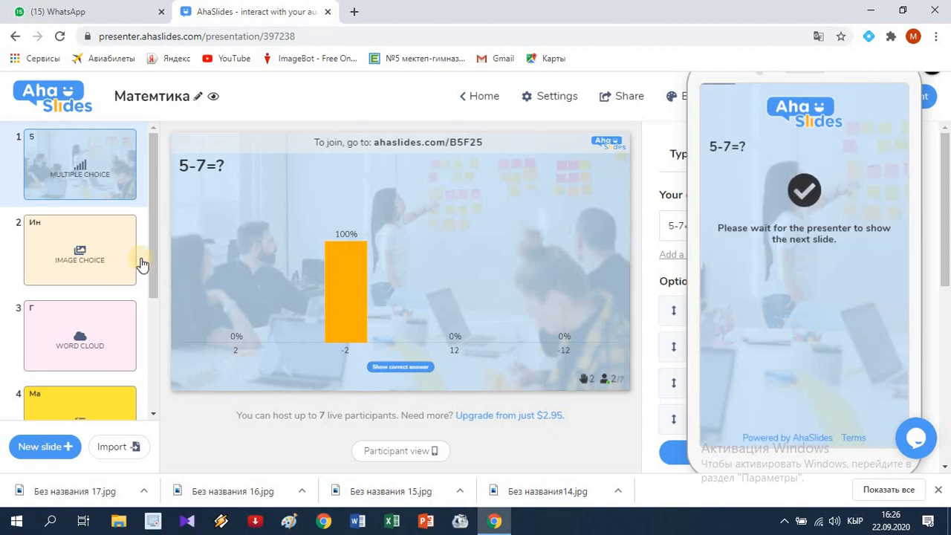
Step: Show the image-choice slide about the integral sign and check the incoming votes beside its participant preview
click(98, 259)
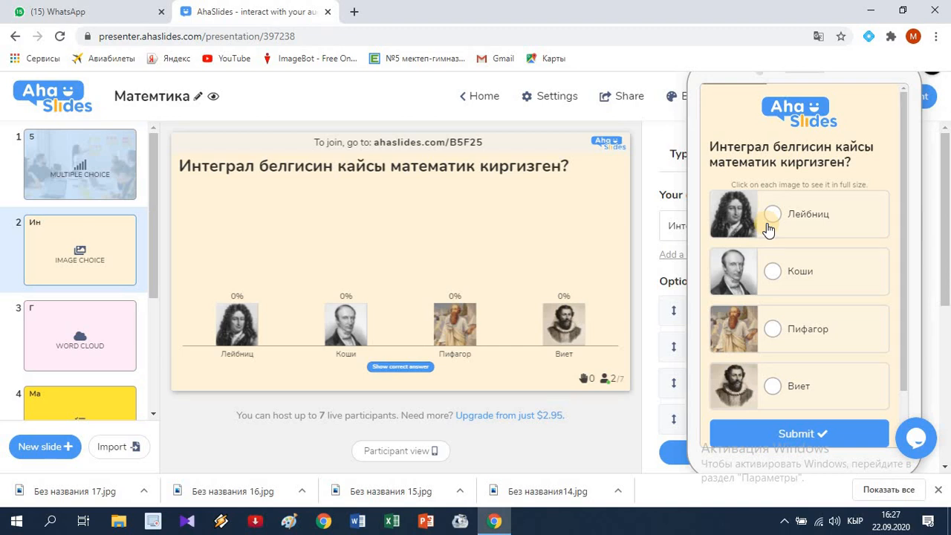
click(815, 436)
click(239, 304)
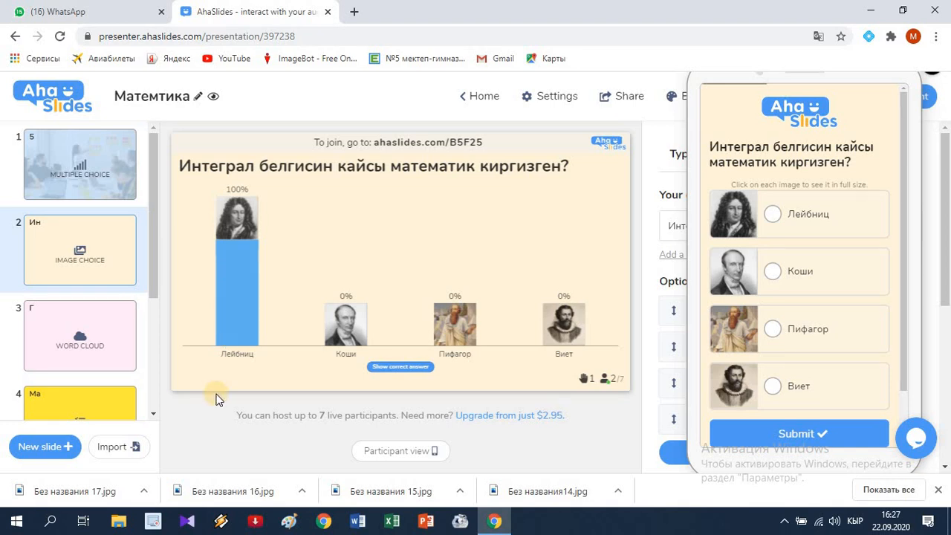
Step: Show the geometry word cloud slide and bring the participant preview to the same slide
mouse_move(100, 317)
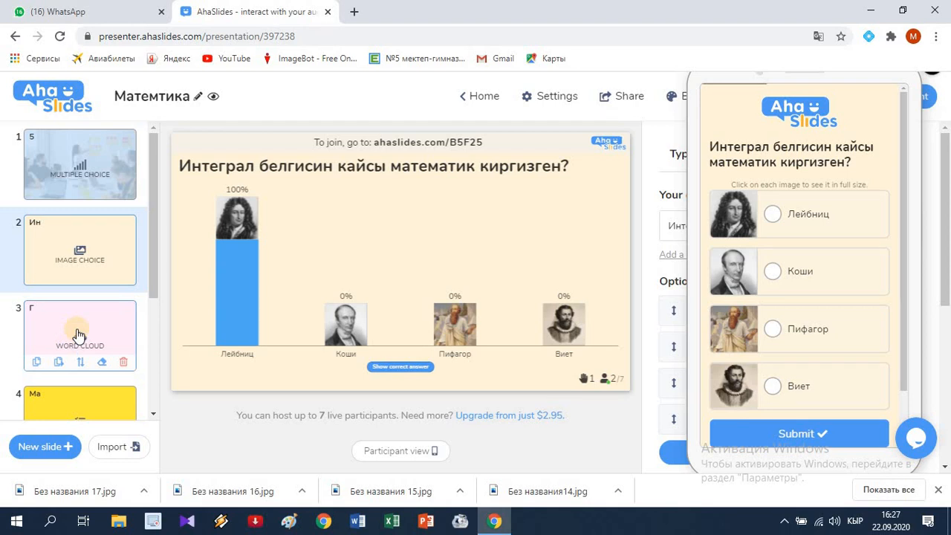
click(78, 335)
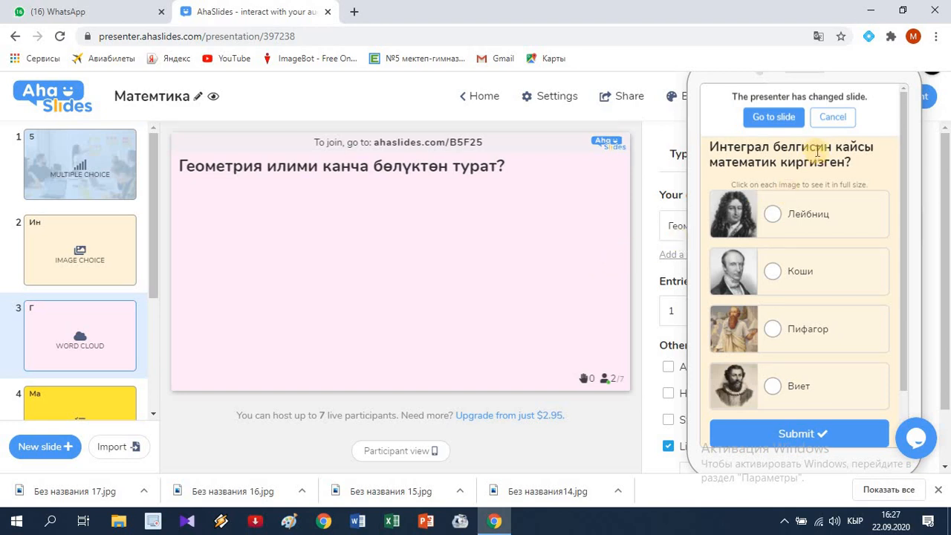
click(770, 119)
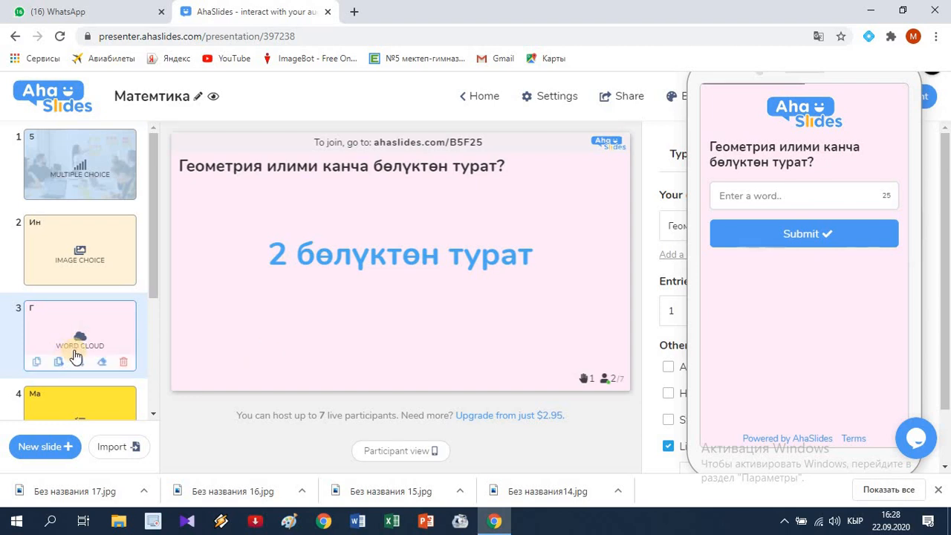
Step: Show the pick-answer quiz slide about the digits used for writing numbers, together with its participant preview
scroll(82, 355, down, 1)
scroll(87, 354, down, 1)
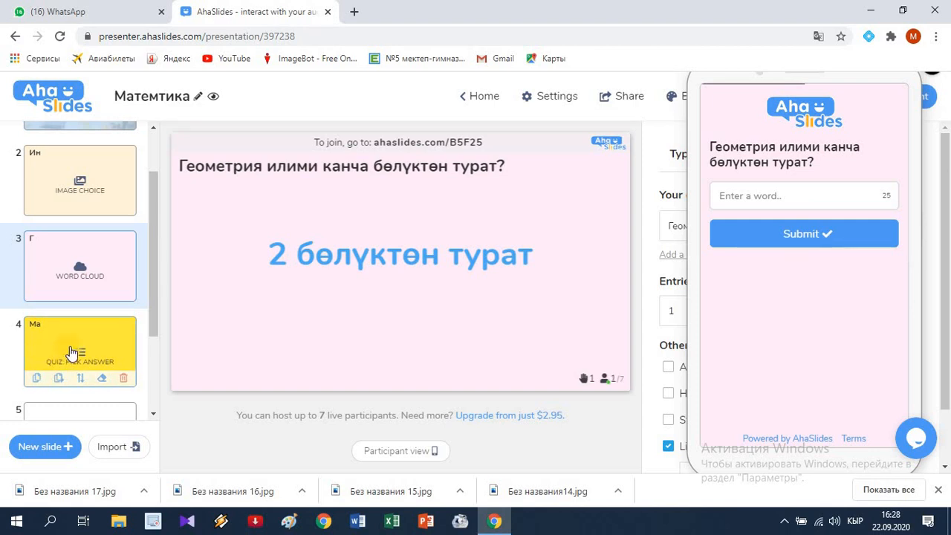
click(79, 348)
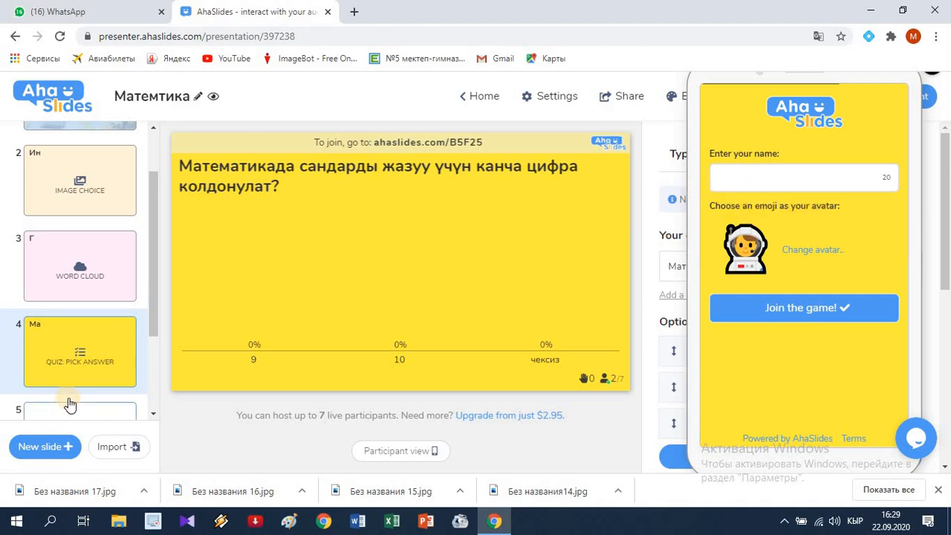
Step: Show the quiz leaderboard slide and the closing heading slide "Математика-илимдердин падышасы"
scroll(70, 395, down, 2)
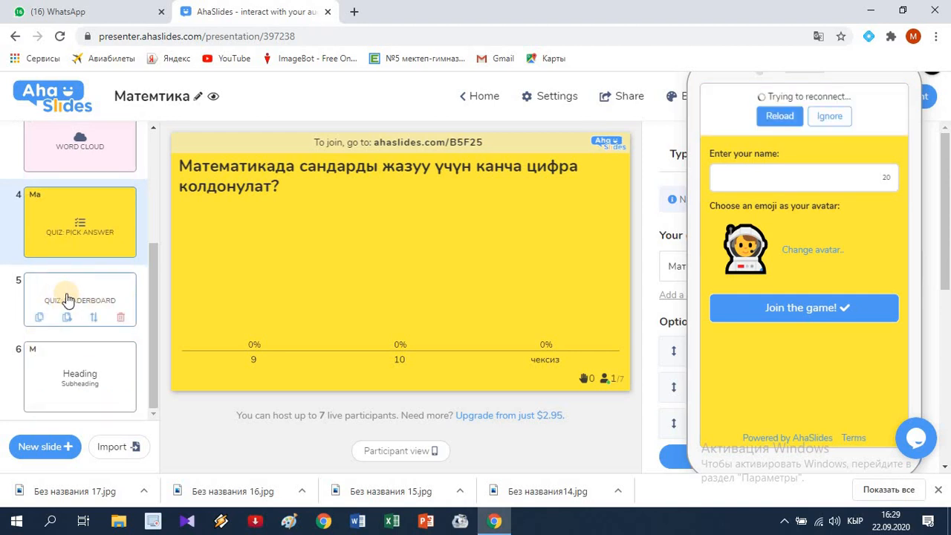
click(67, 297)
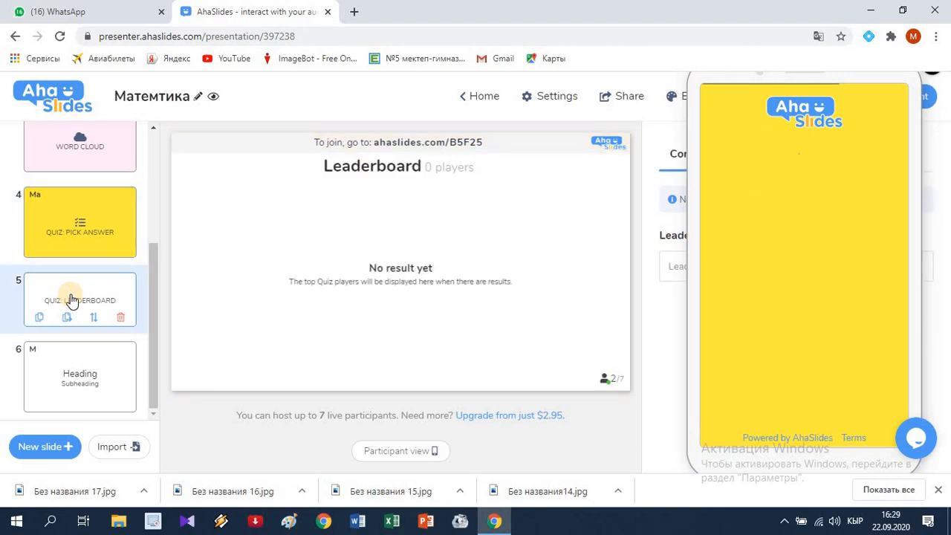
click(80, 376)
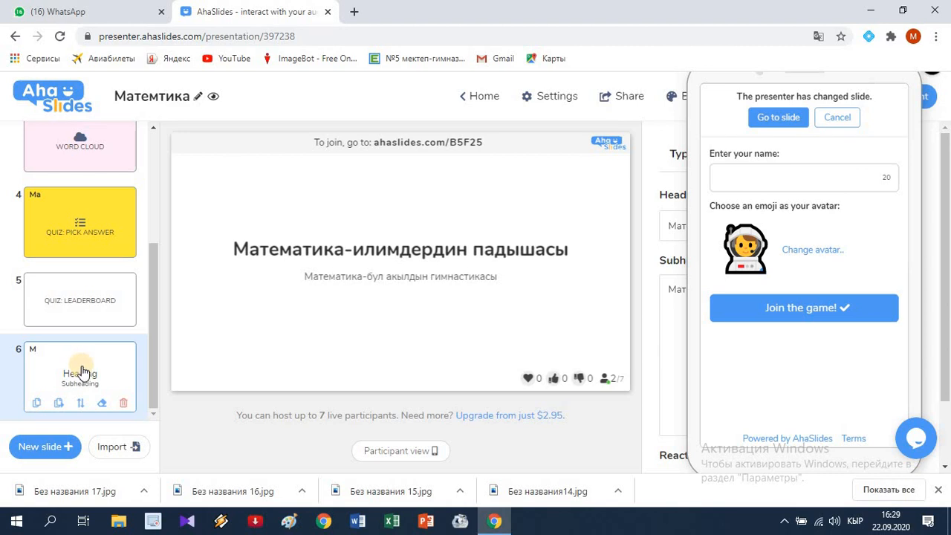
scroll(84, 371, up, 1)
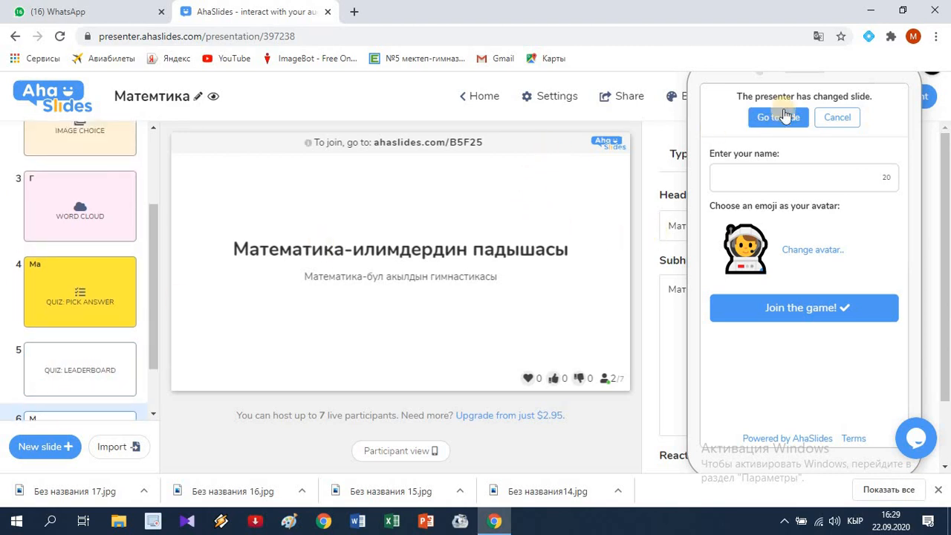
Step: Move the participant preview away from the page edge until its close control is reachable, and close the preview
drag(837, 78, 493, 183)
drag(689, 149, 778, 105)
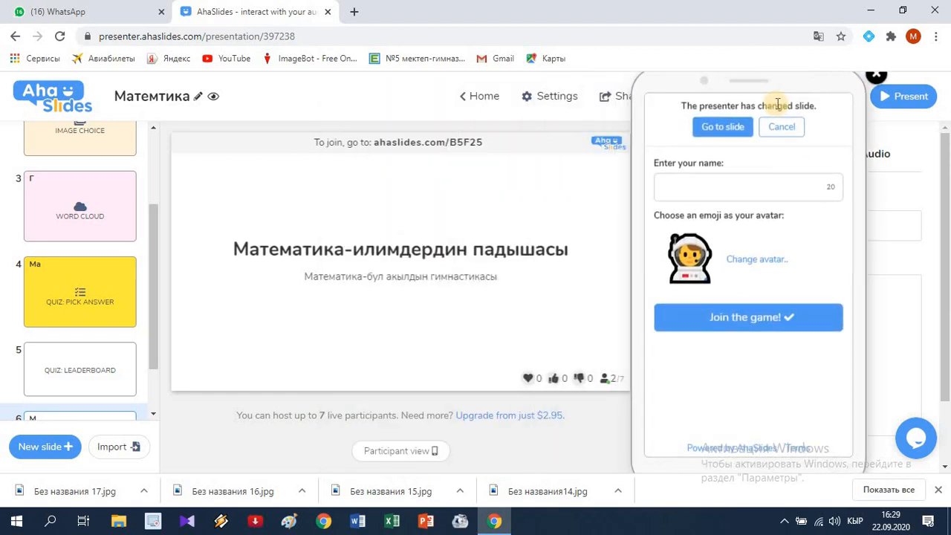
drag(758, 112, 705, 86)
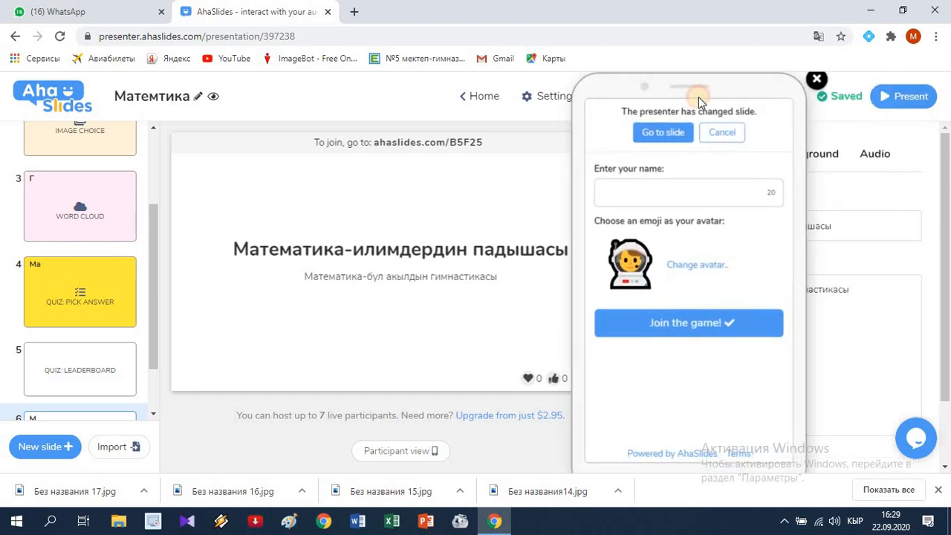
click(817, 79)
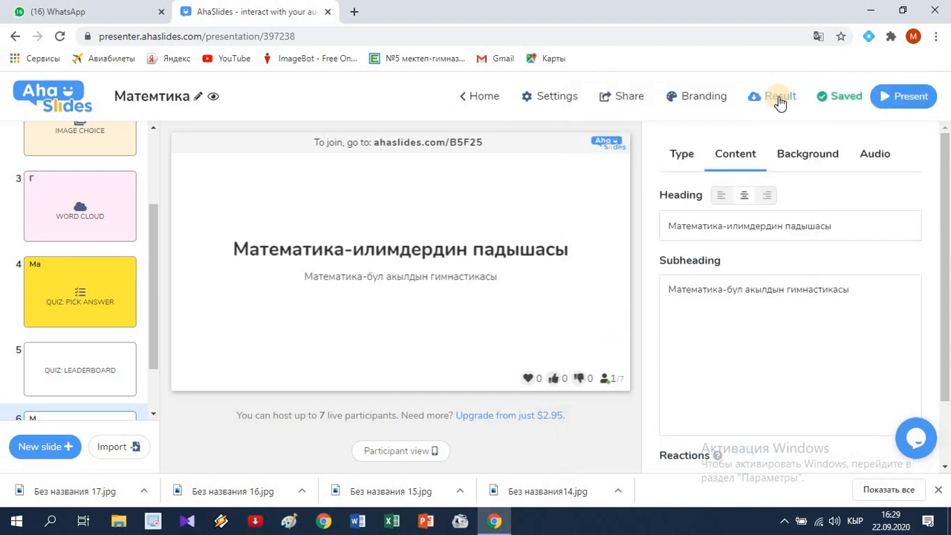